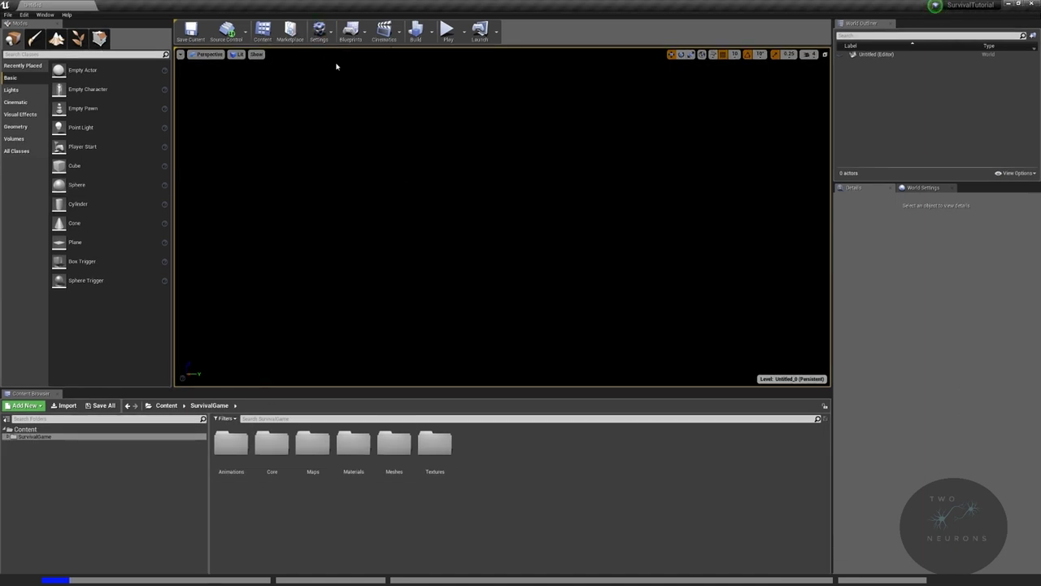
- Set both the Editor Startup Map and the Game Default Map to ThirdPersonExampleMap in the project's Maps & Modes settings
left_click(319, 33)
left_click(371, 65)
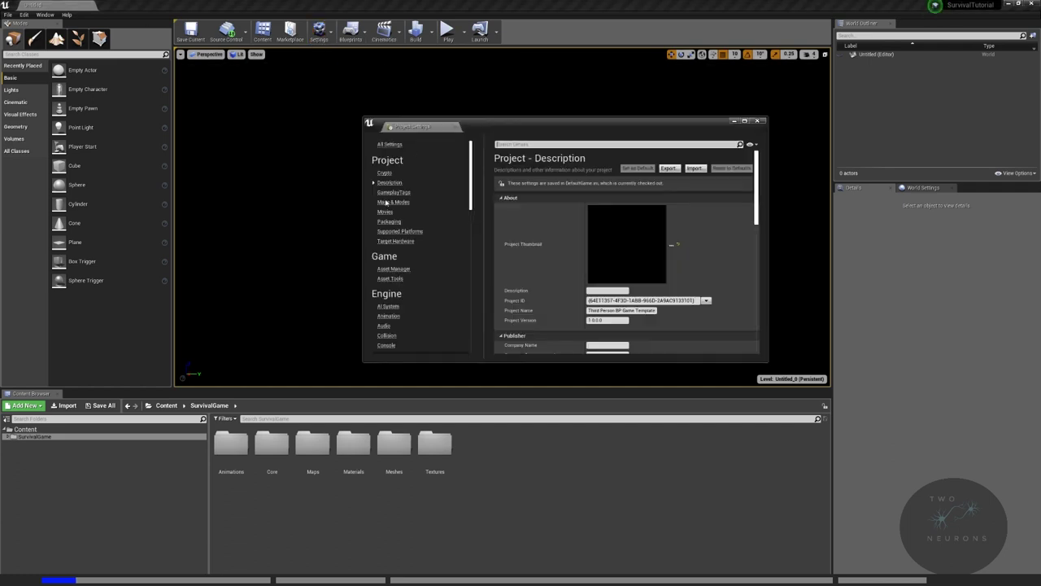
left_click(389, 202)
left_click(664, 251)
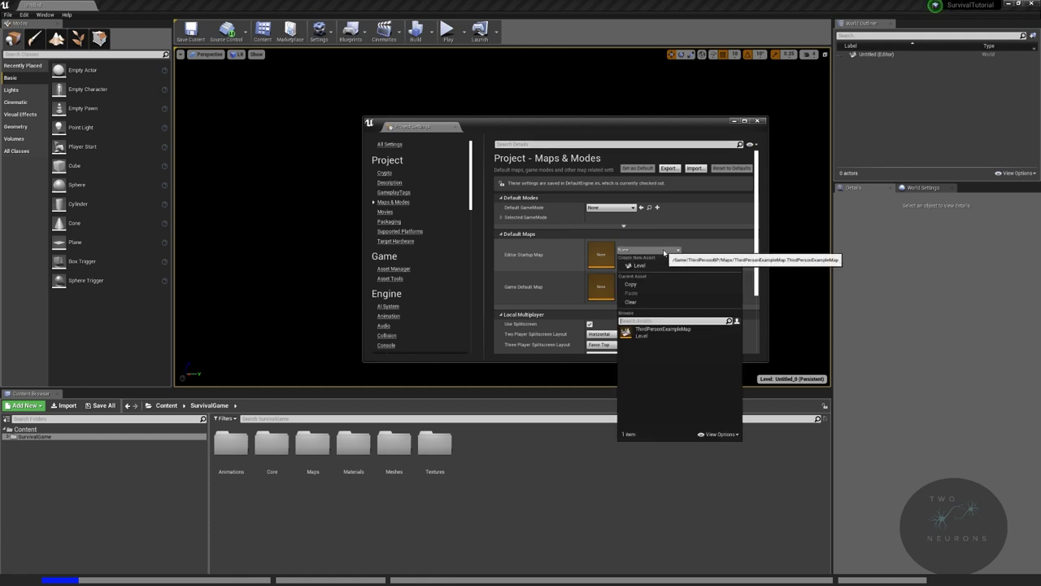
left_click(654, 329)
left_click(648, 282)
left_click(650, 361)
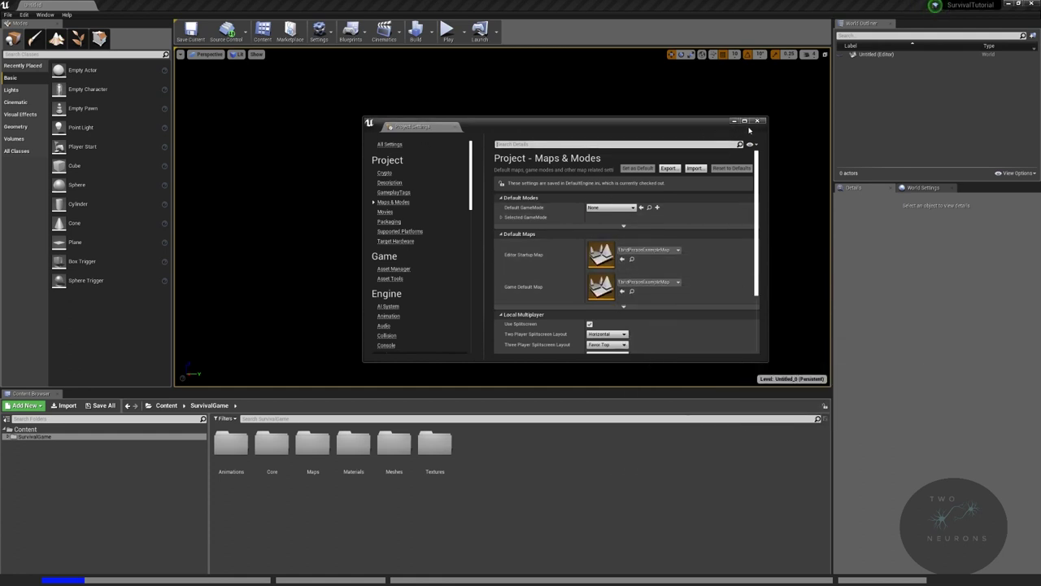
left_click(756, 121)
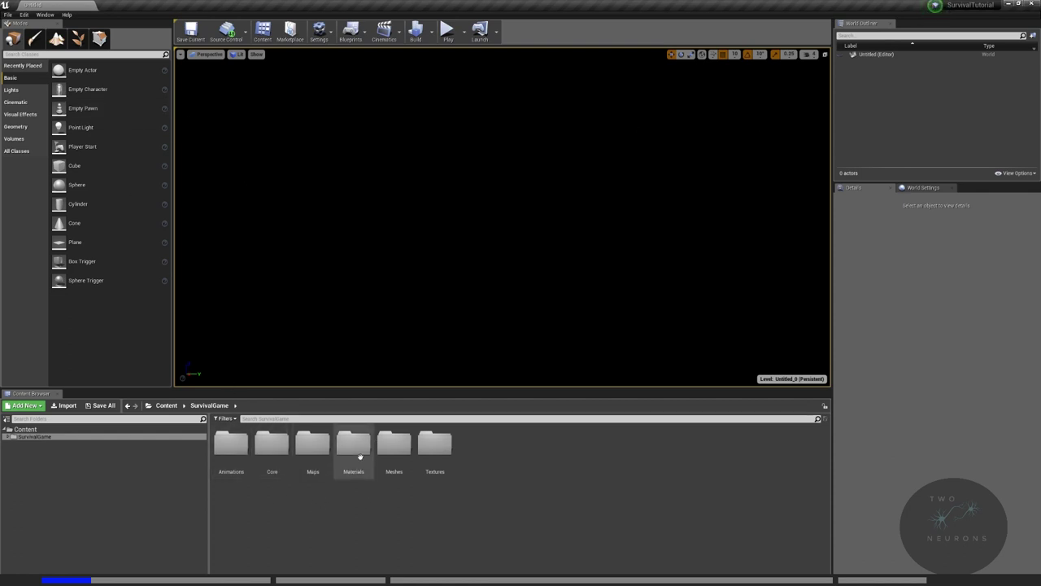
- Open the ThirdPersonExampleMap level from the SurvivalGame Maps folder
left_click(274, 446)
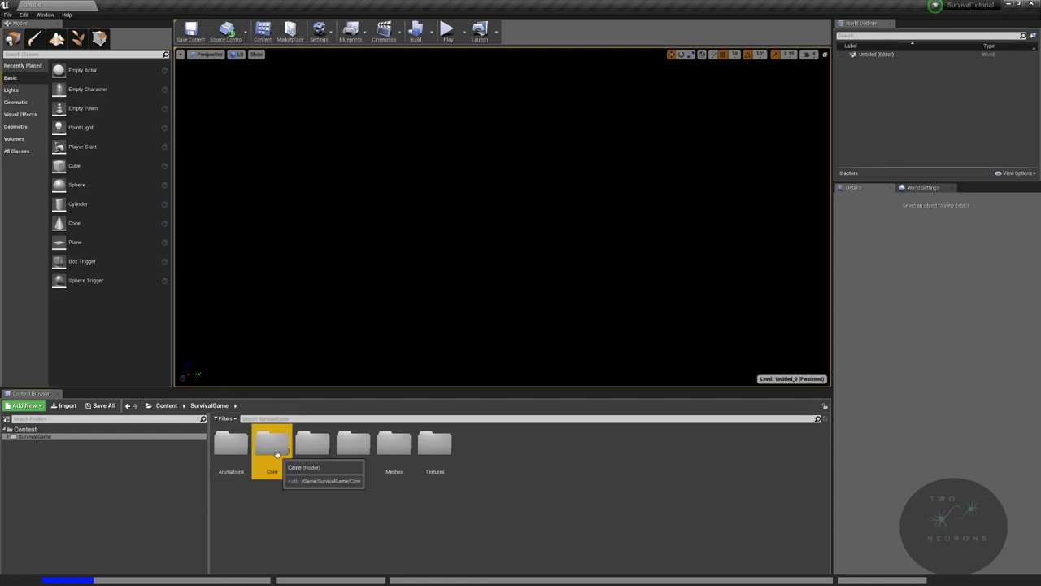
double_click(325, 461)
left_click(233, 444)
double_click(232, 443)
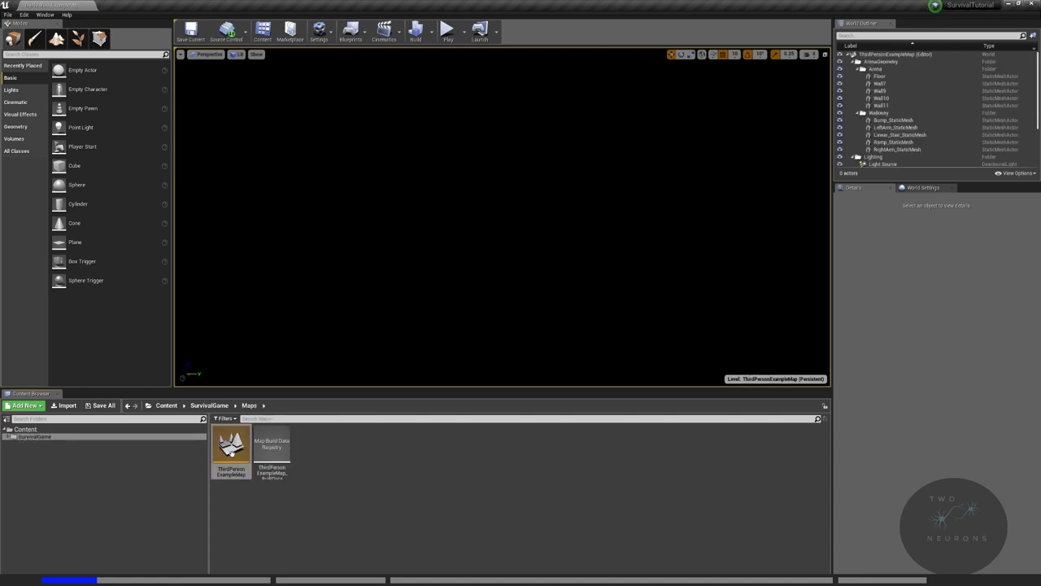
- Select the floor and examine the arena's surfaces and the mannequin up close for their materials
right_click_drag(503, 216, 610, 236)
left_click(404, 329)
right_click_drag(405, 330, 346, 317)
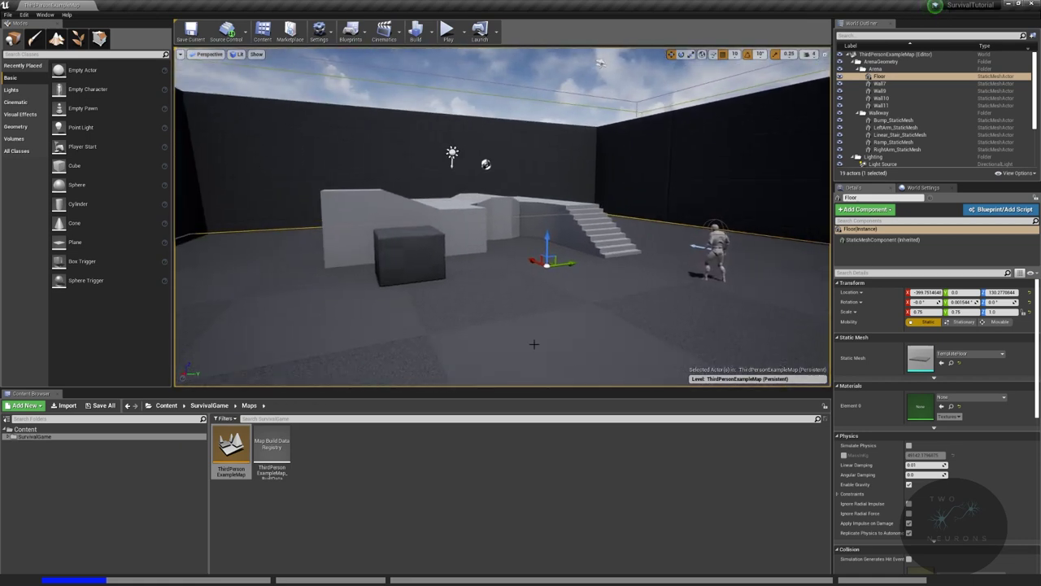
right_click_drag(535, 344, 414, 295)
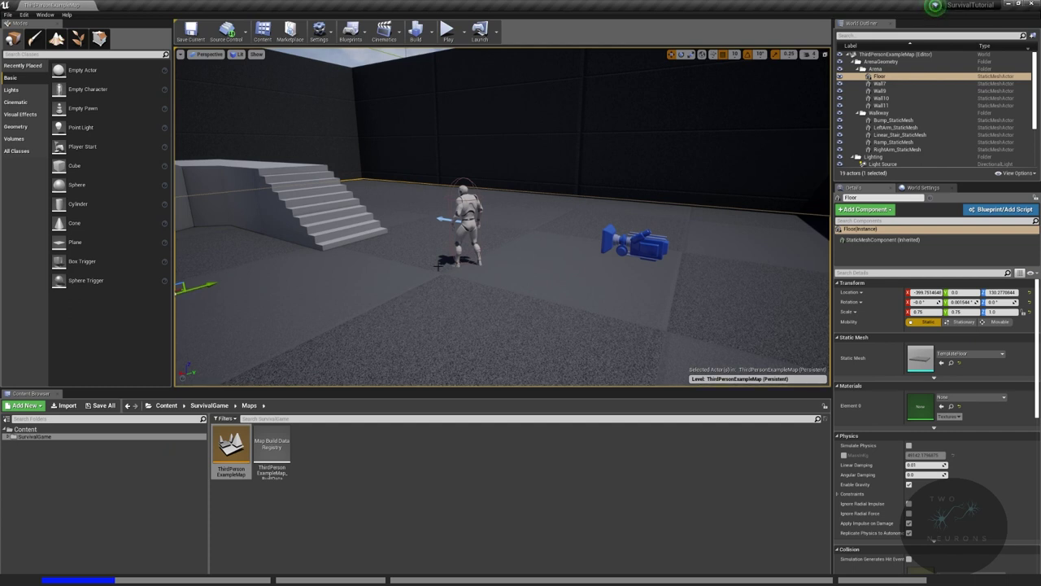
right_click_drag(439, 266, 695, 268)
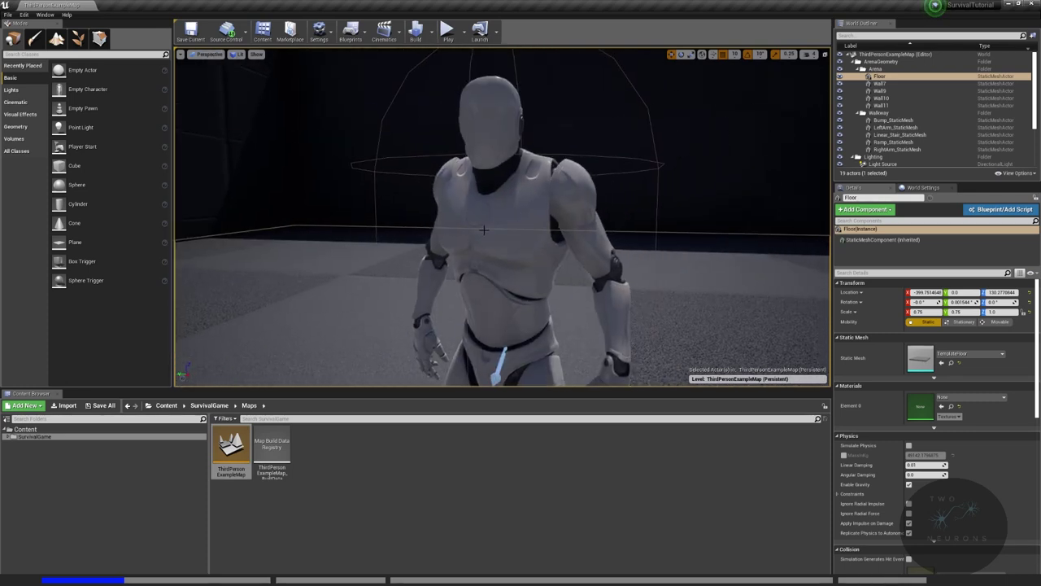
right_click_drag(541, 210, 262, 366)
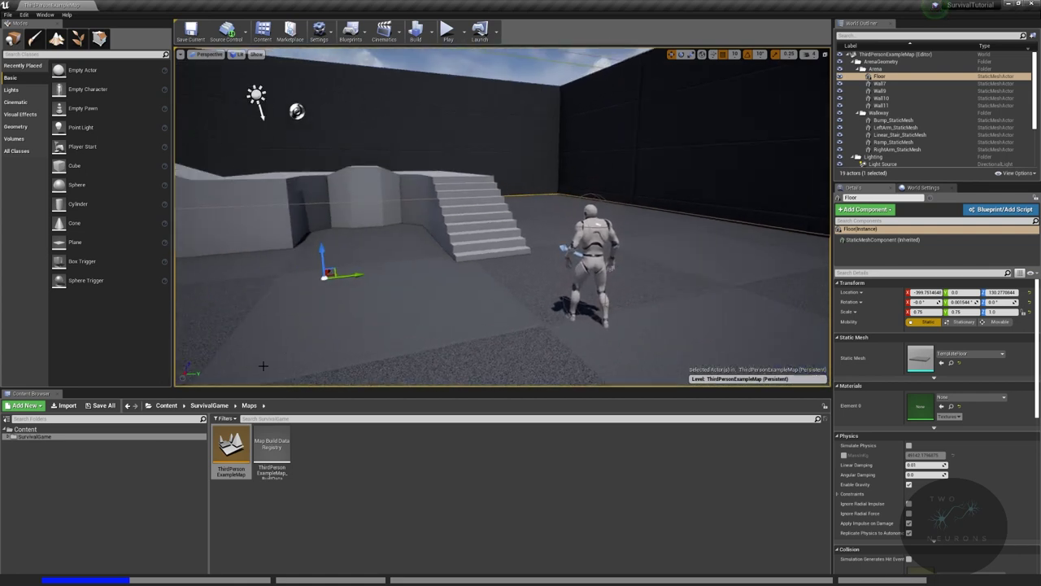
- Open the M_UE4Man_Body material from the Materials Character folder, dock its editor, and select the four ML_ material function nodes
left_click(86, 437)
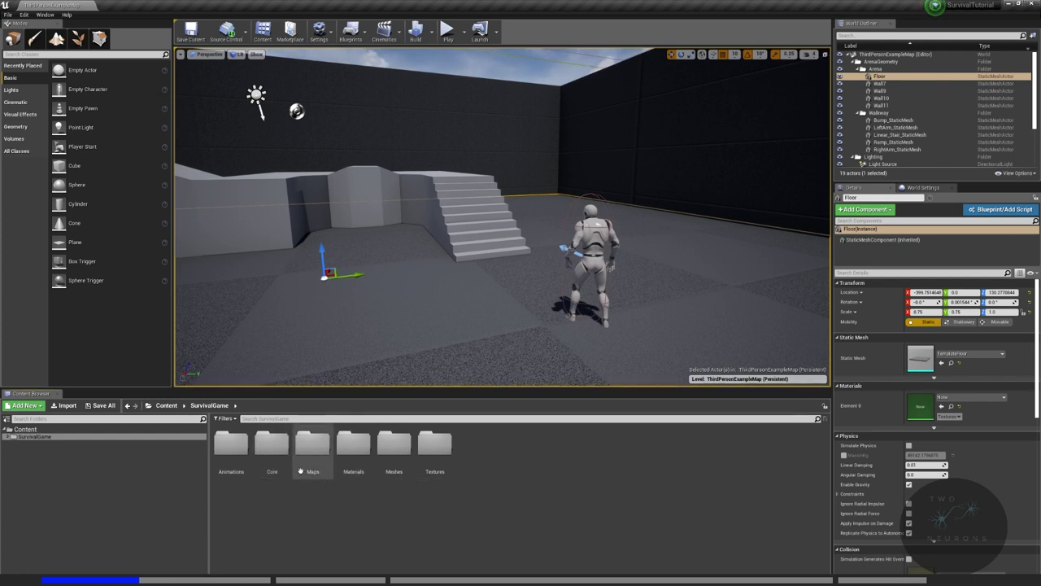
double_click(358, 452)
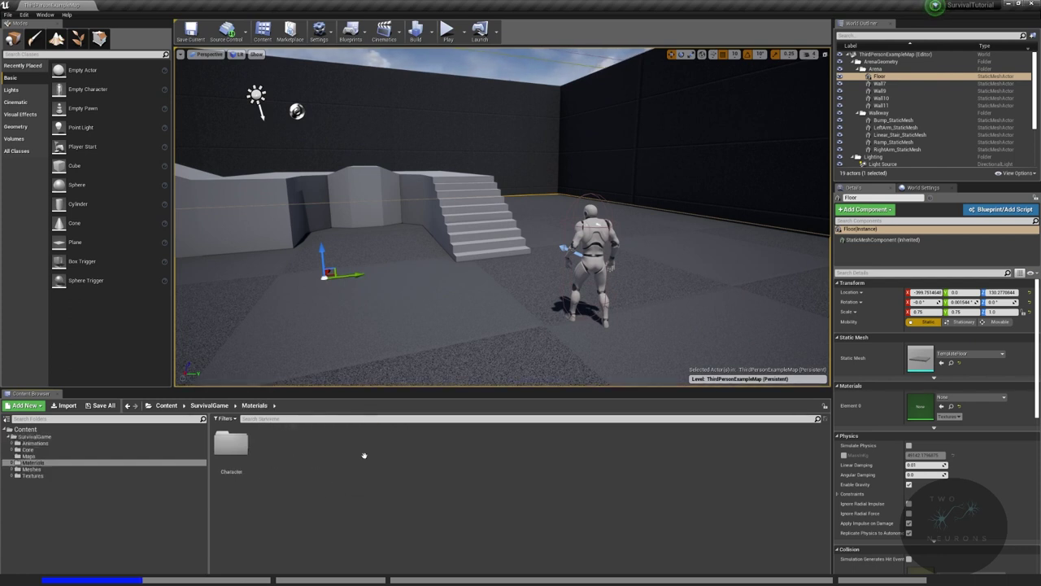
double_click(231, 446)
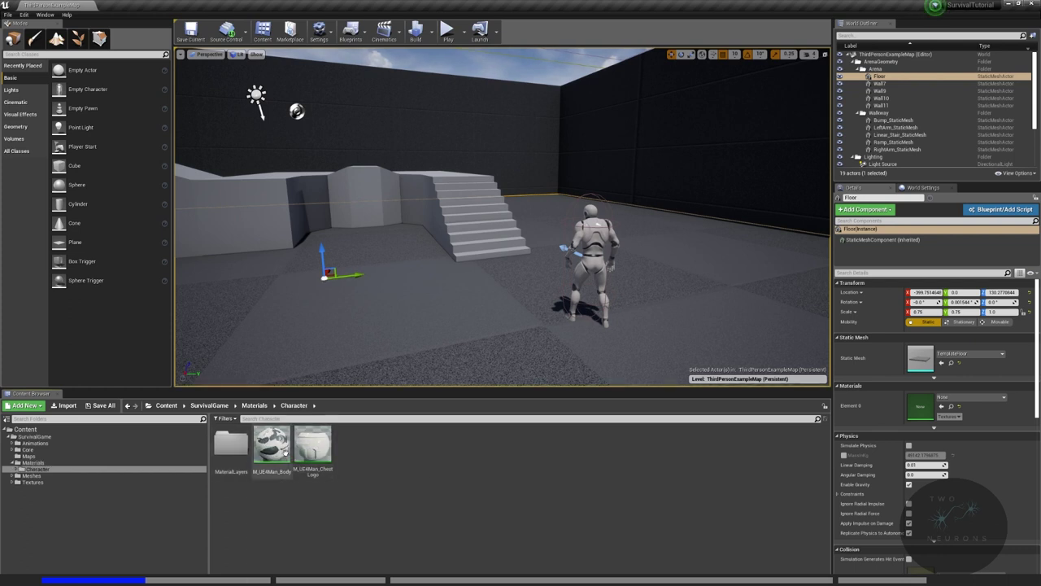
double_click(272, 445)
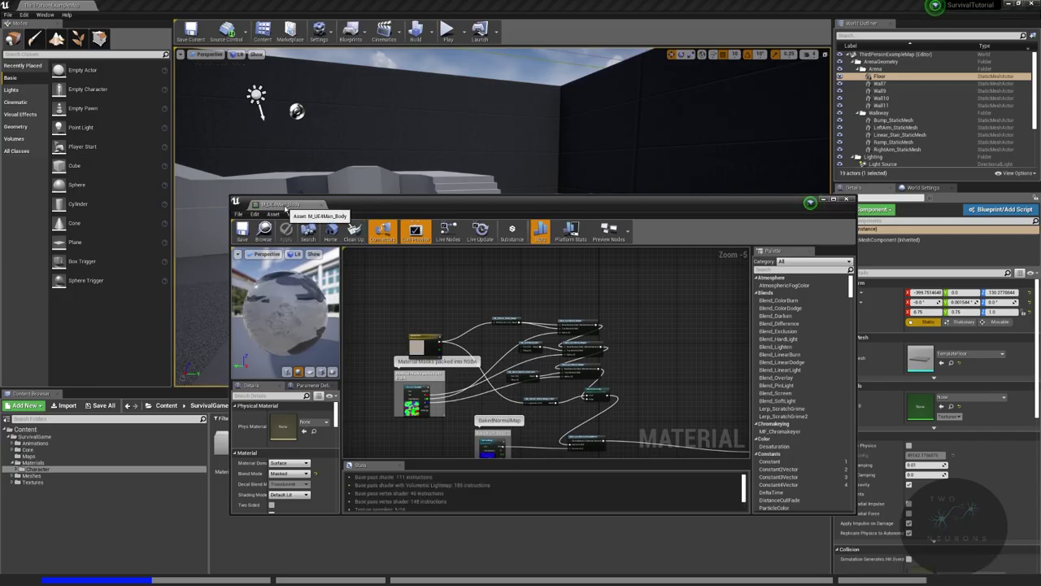
double_click(810, 203)
scroll(424, 300, "up", 5)
right_click_drag(451, 257, 416, 274)
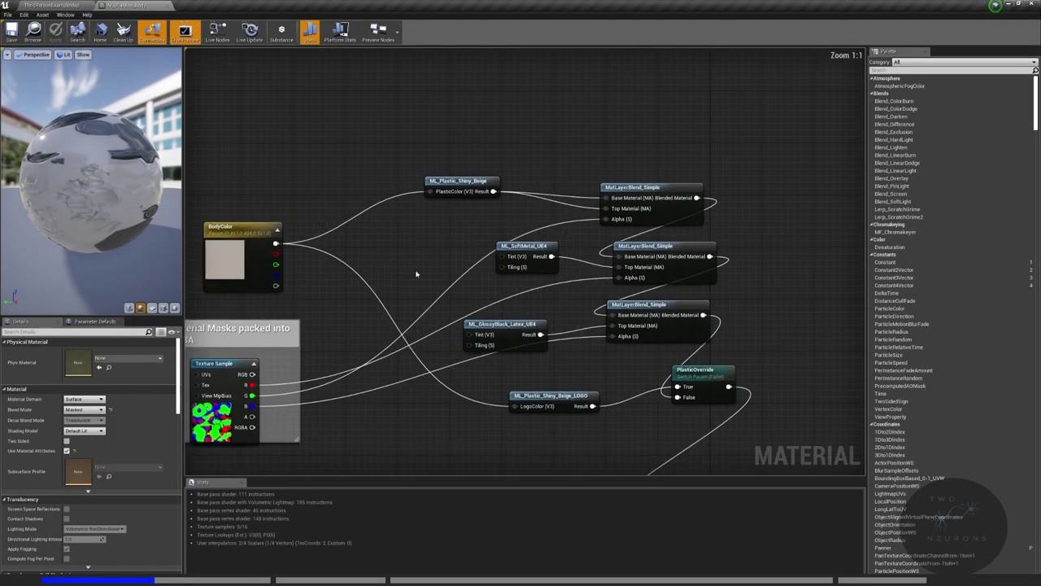
left_click_drag(410, 137, 545, 210)
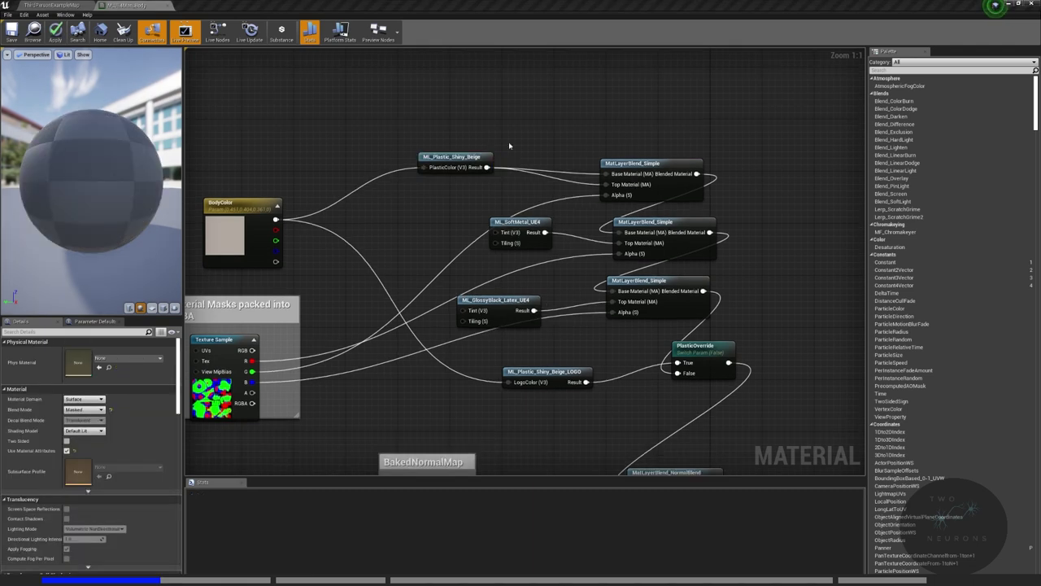
left_click_drag(379, 111, 553, 391)
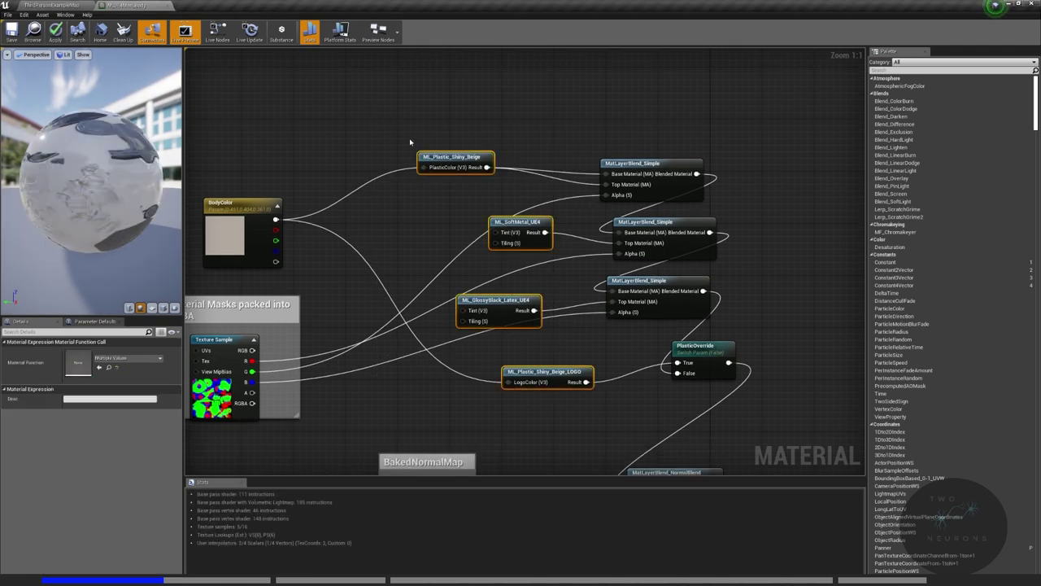
- Add a MaterialFunctionCall node, assign ML_Plastic_Shiny_Beige to it, and delete the node again
right_click(342, 103)
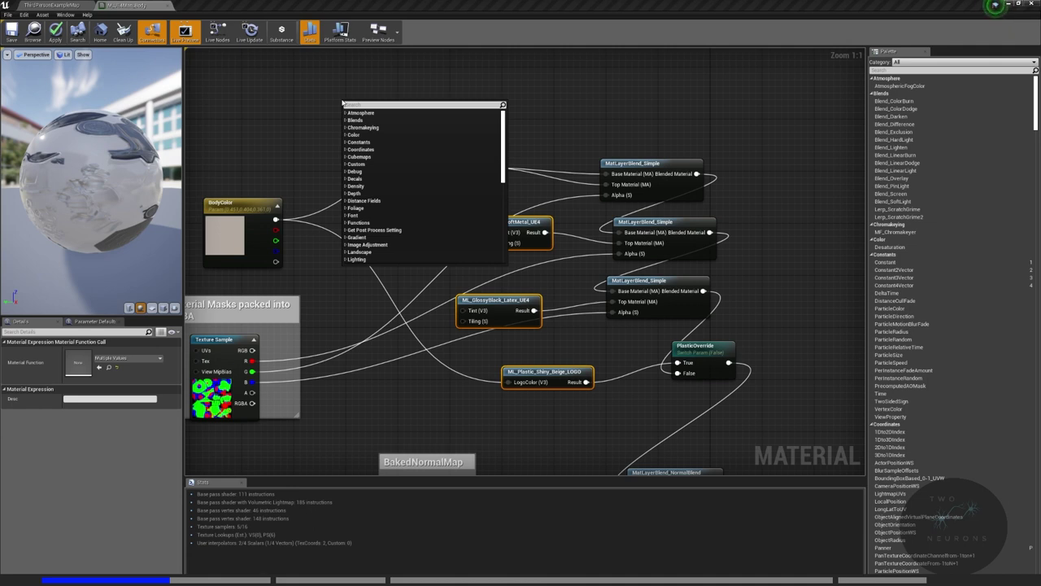
type("material fu")
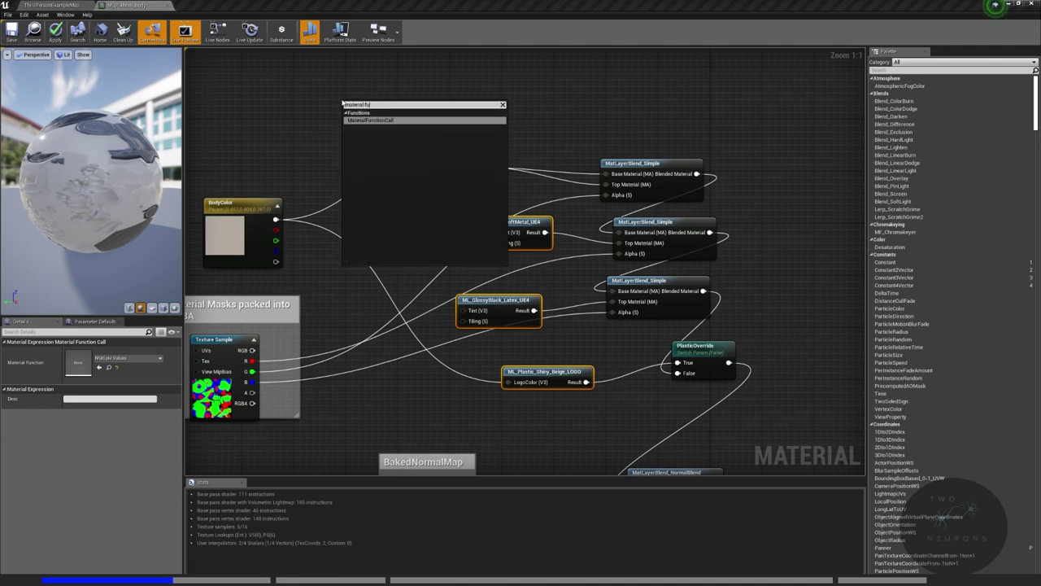
key("Return")
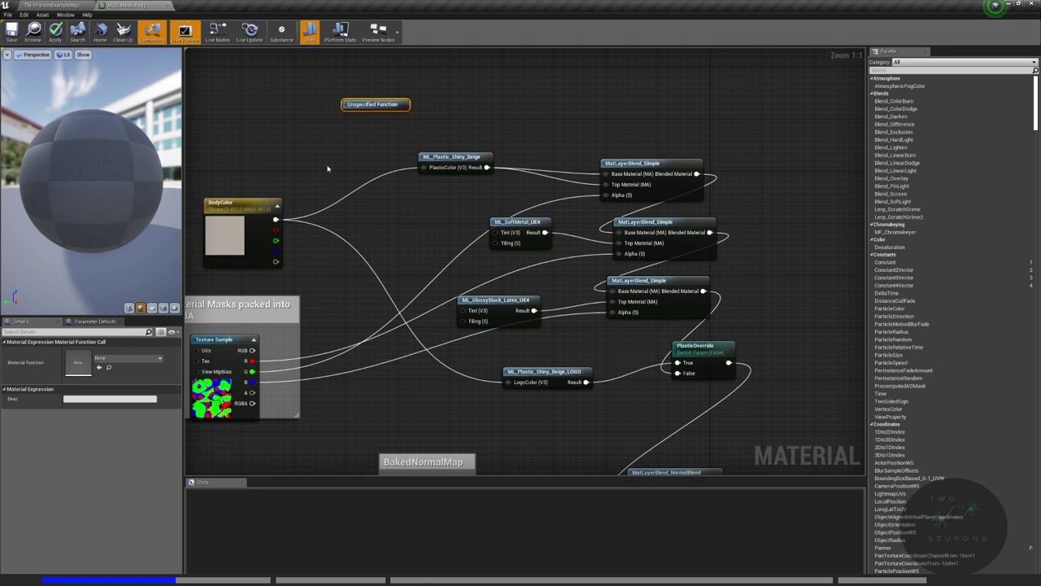
left_click(128, 358)
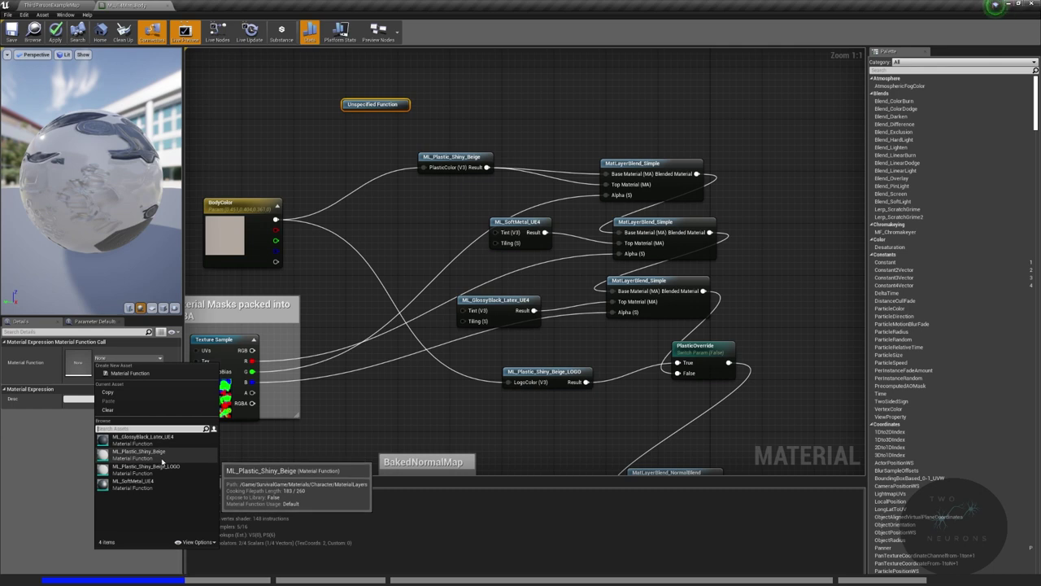
left_click(138, 453)
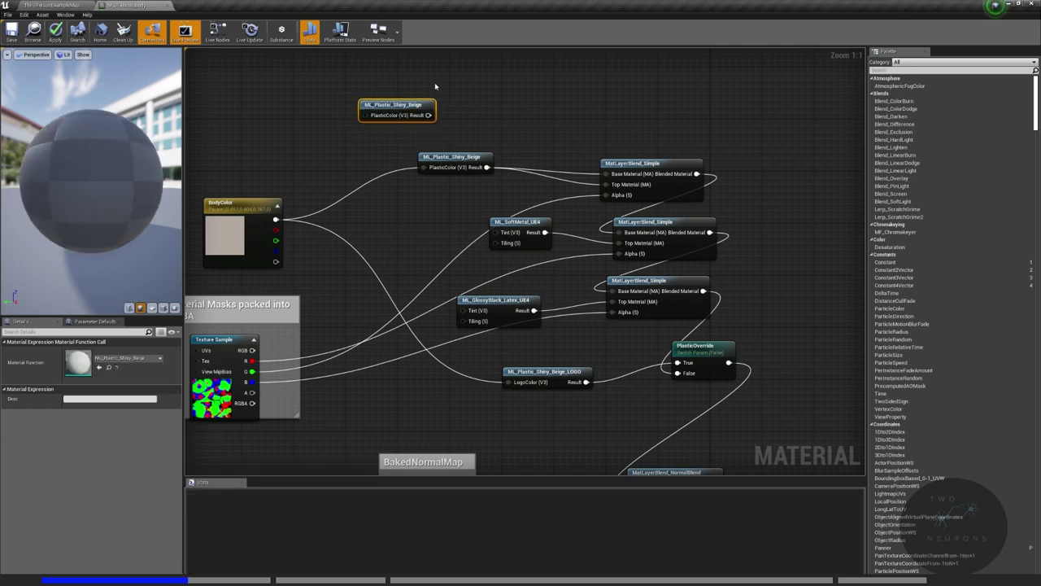
key("Delete")
- Close the M_UE4Man_Body material, applying its changes to the original material, and check the mannequin in the level
left_click(167, 6)
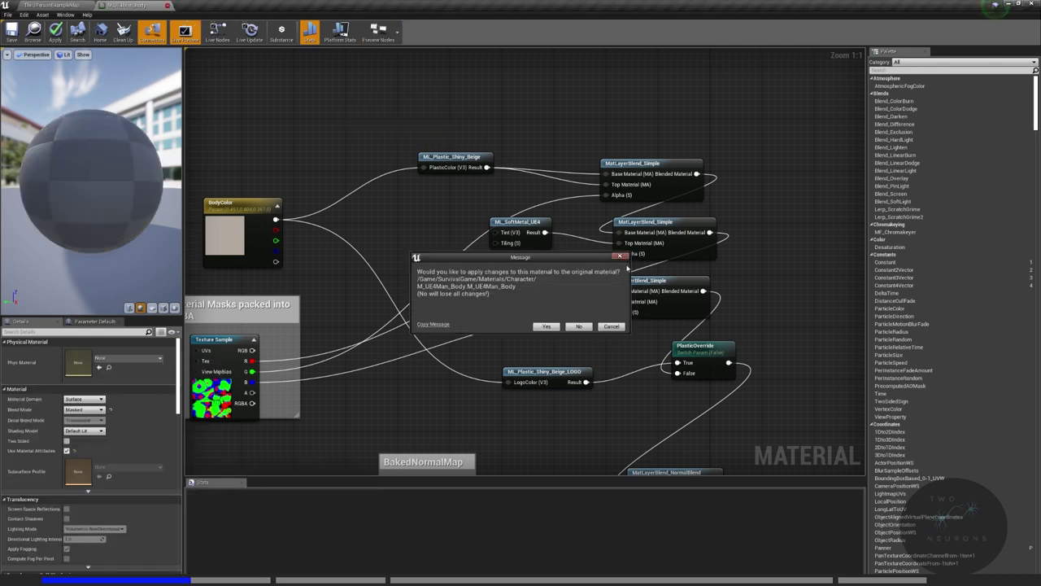
left_click(546, 326)
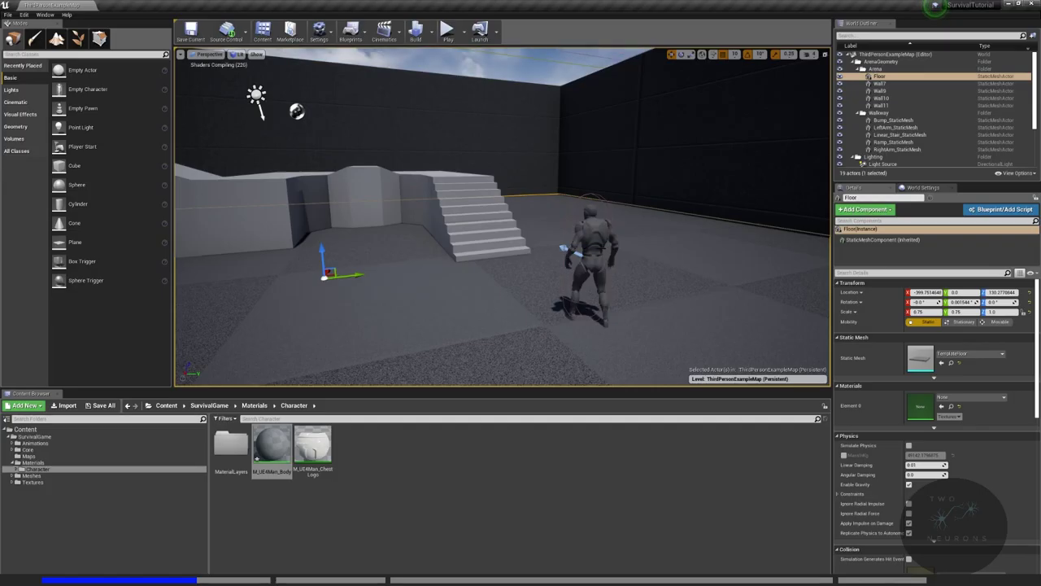
mouse_move(436, 327)
right_mouse_down()
mouse_move(528, 313)
mouse_move(422, 318)
right_mouse_up()
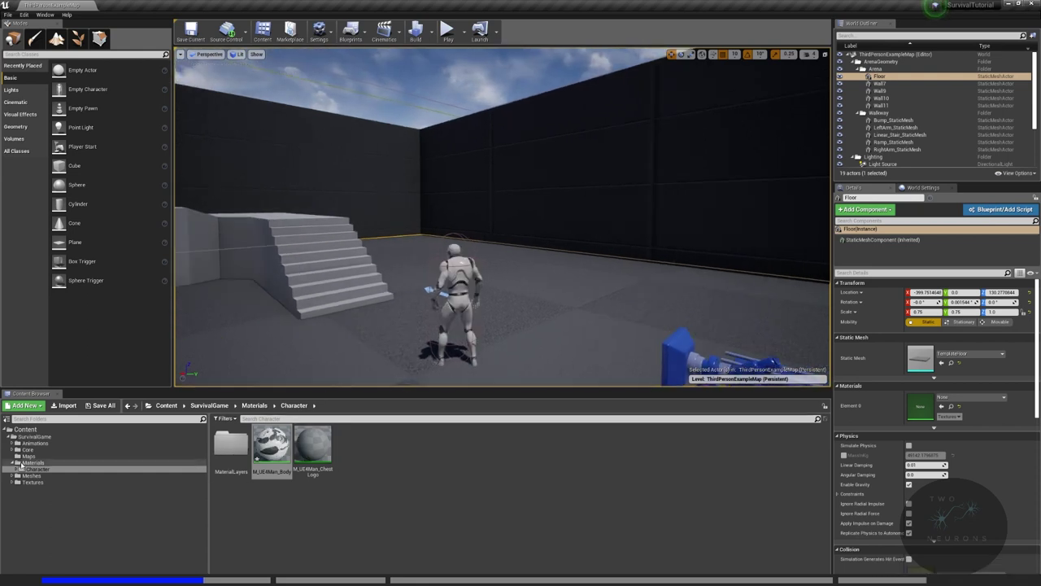
- Assign RampMaterial from the Meshes Geometry folder to the floor's Element 0 material slot
left_click(56, 476)
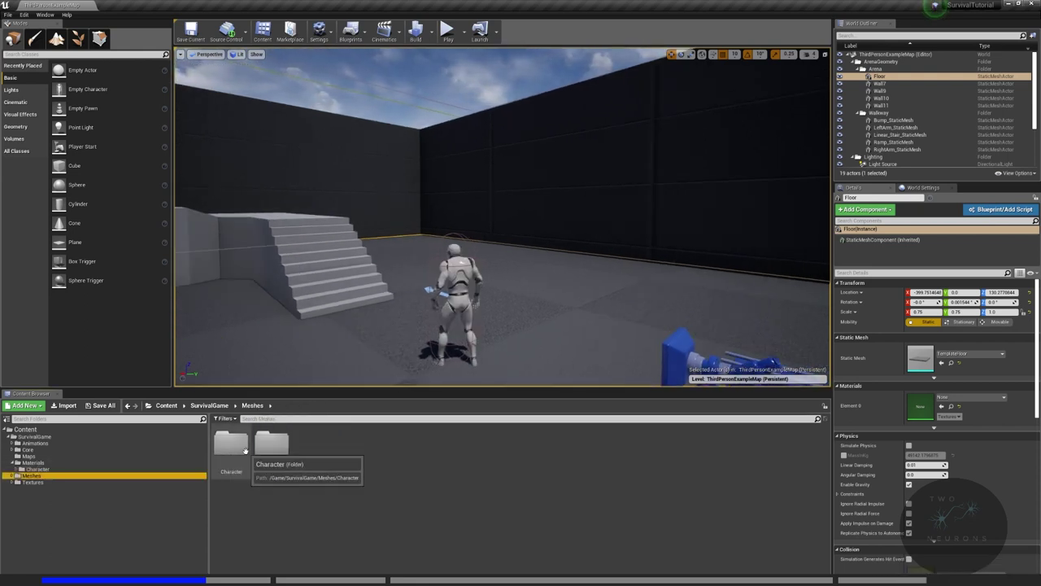
double_click(271, 444)
left_click_drag(452, 463, 950, 409)
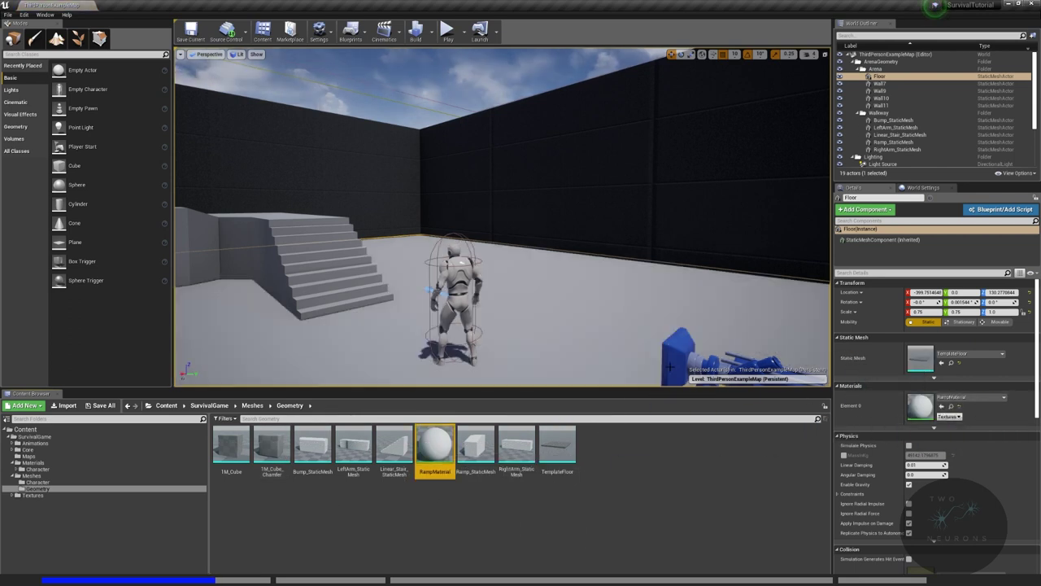
right_click_drag(618, 252, 683, 281)
mouse_move(470, 314)
right_mouse_down()
mouse_move(456, 309)
mouse_move(488, 303)
mouse_move(480, 319)
mouse_move(470, 314)
right_mouse_up()
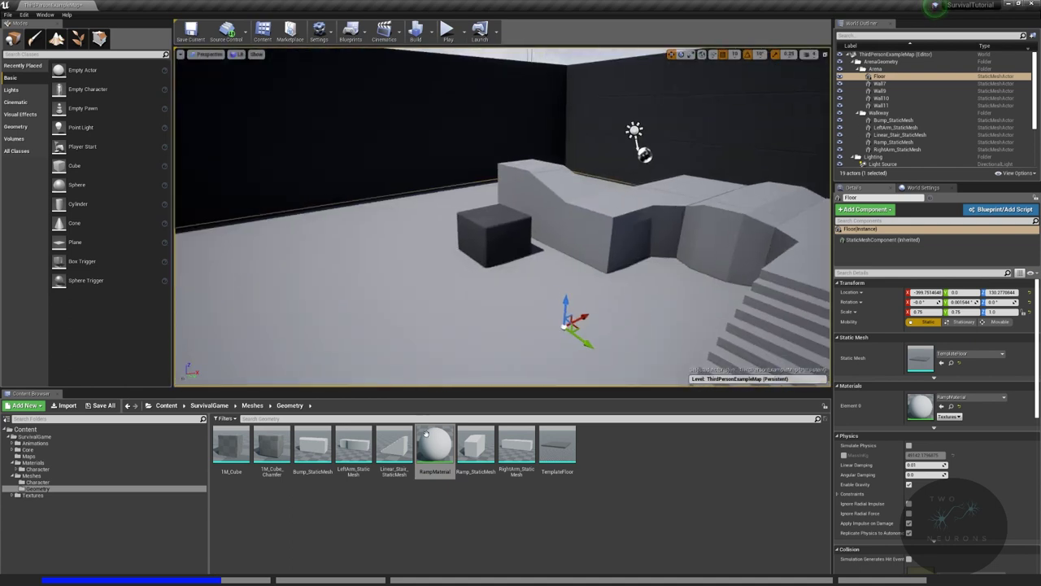
- Apply RampMaterial to the walls surrounding the arena
left_click_drag(426, 433, 350, 137)
right_click_drag(350, 140, 521, 106)
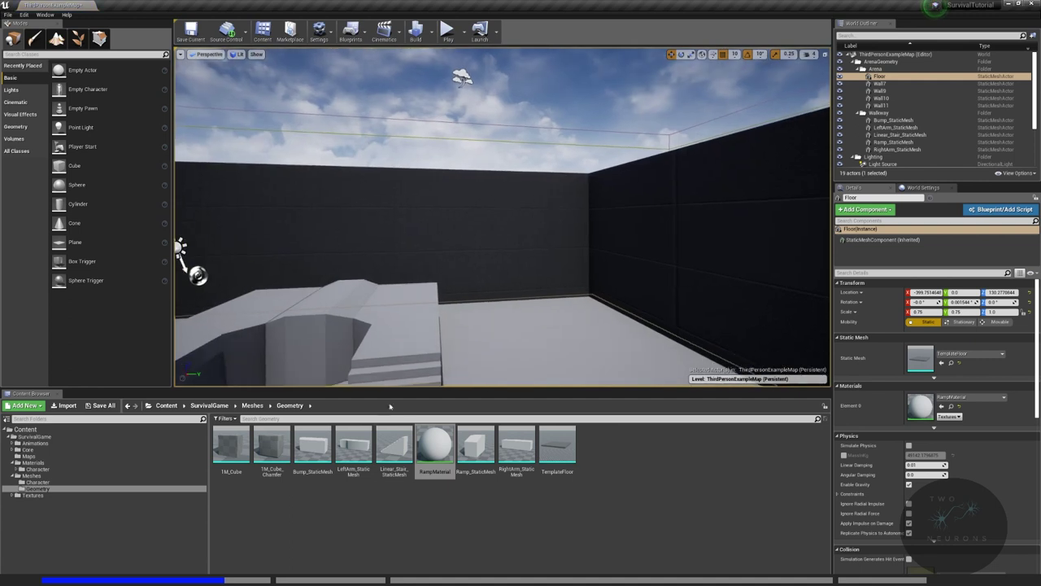
left_click_drag(435, 446, 470, 252)
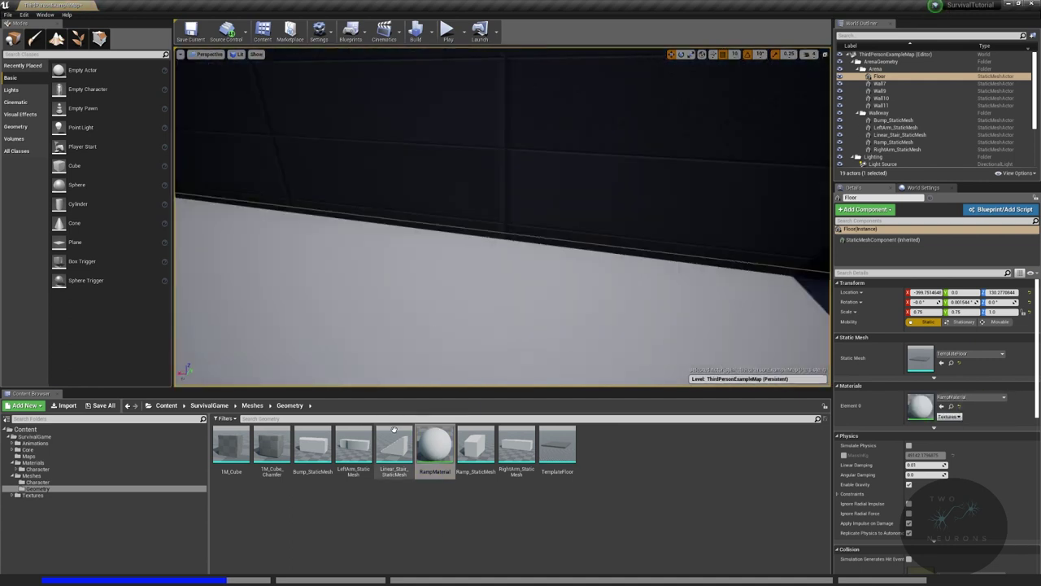
left_click_drag(470, 251, 515, 207)
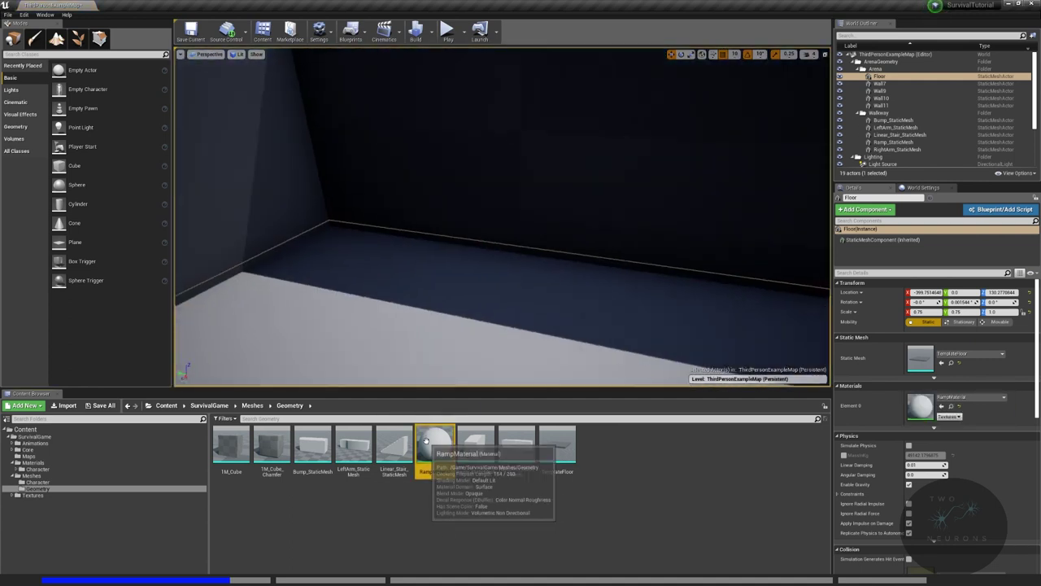
left_click_drag(435, 445, 631, 143)
- Open the TemplateFloor mesh, view the materials available for its Element 0 slot, and close it without choosing one
double_click(557, 447)
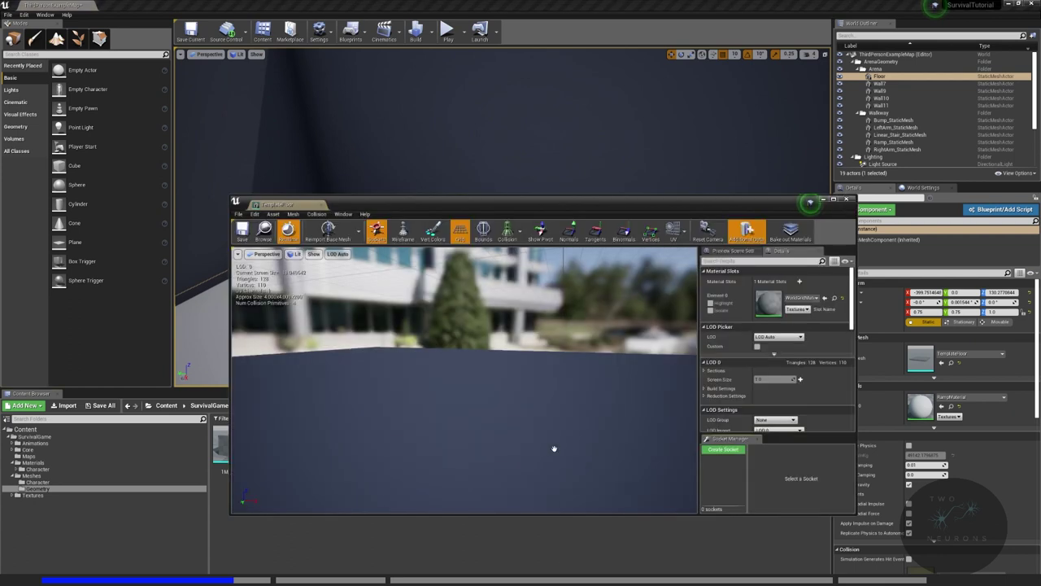
left_click(810, 301)
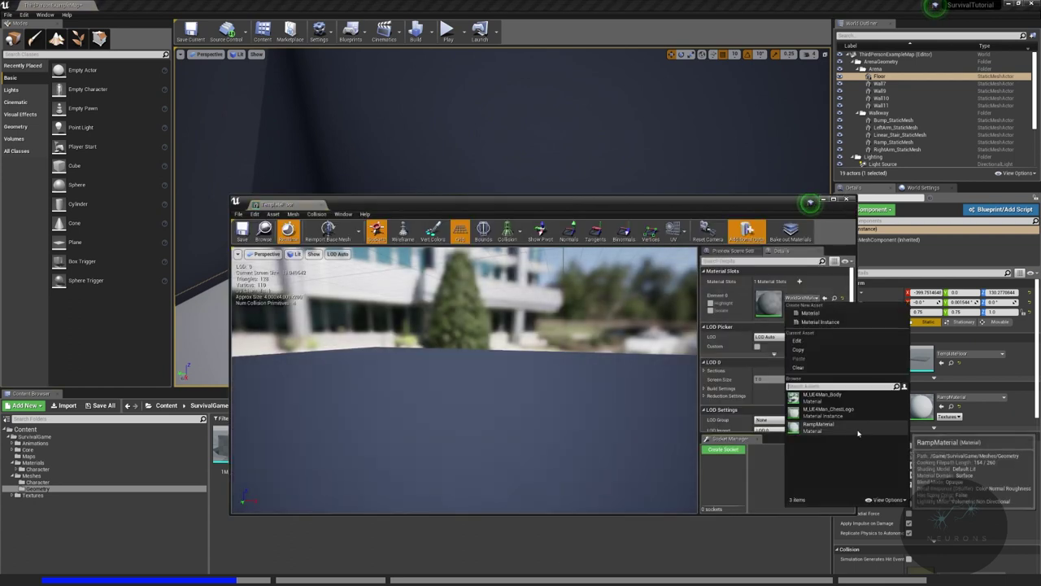
left_click(847, 199)
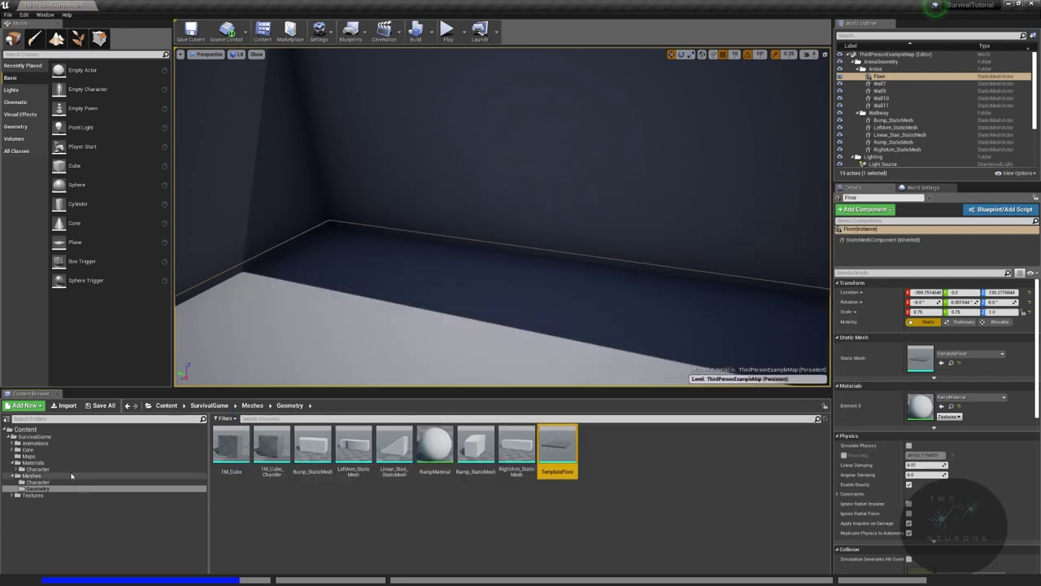
- Apply RampMaterial from the Meshes Geometry folder to the dark cube standing on the arena floor
left_click(30, 456)
left_click(33, 462)
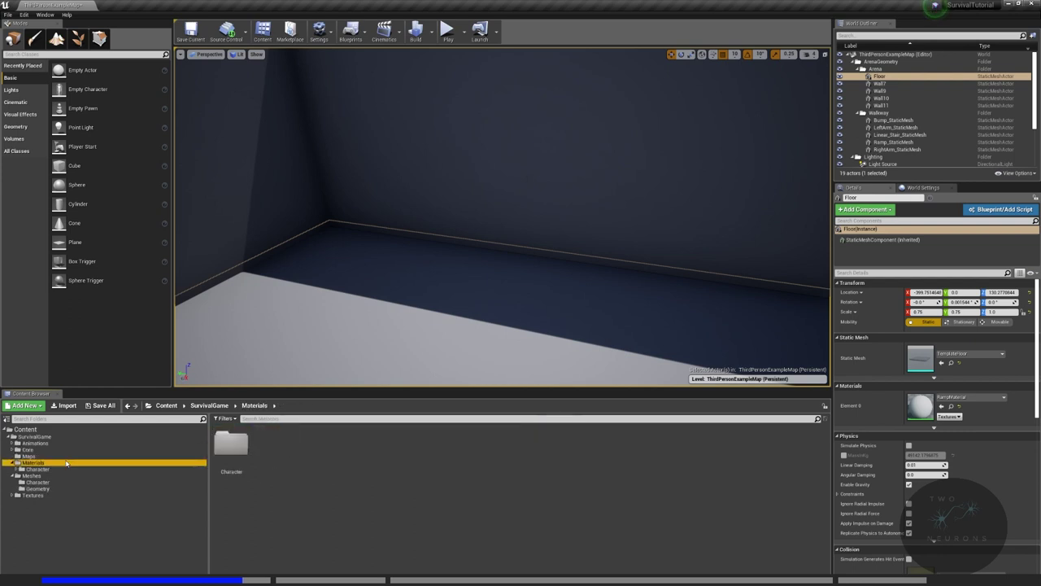
right_click_drag(370, 280, 496, 288)
left_click(102, 482)
left_click(103, 470)
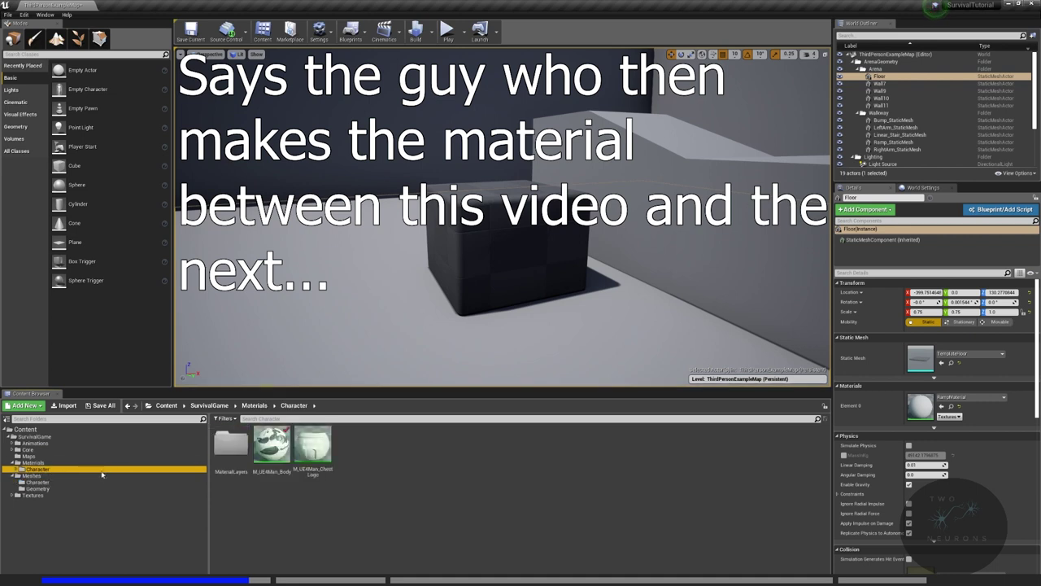
left_click(65, 487)
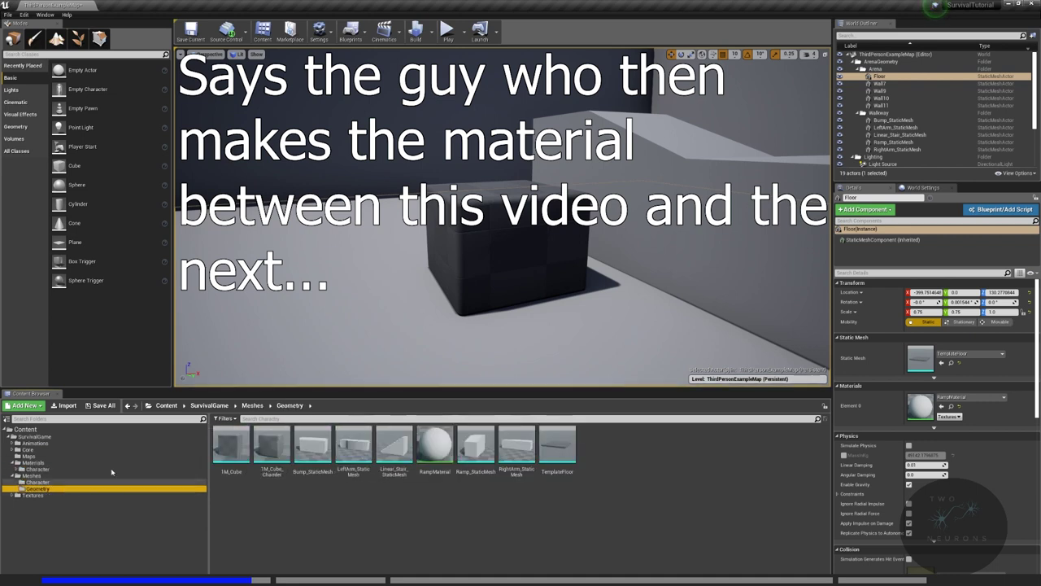
left_click_drag(435, 447, 525, 228)
right_click_drag(525, 228, 561, 246)
right_click_drag(366, 281, 411, 267)
right_click_drag(392, 209, 391, 208)
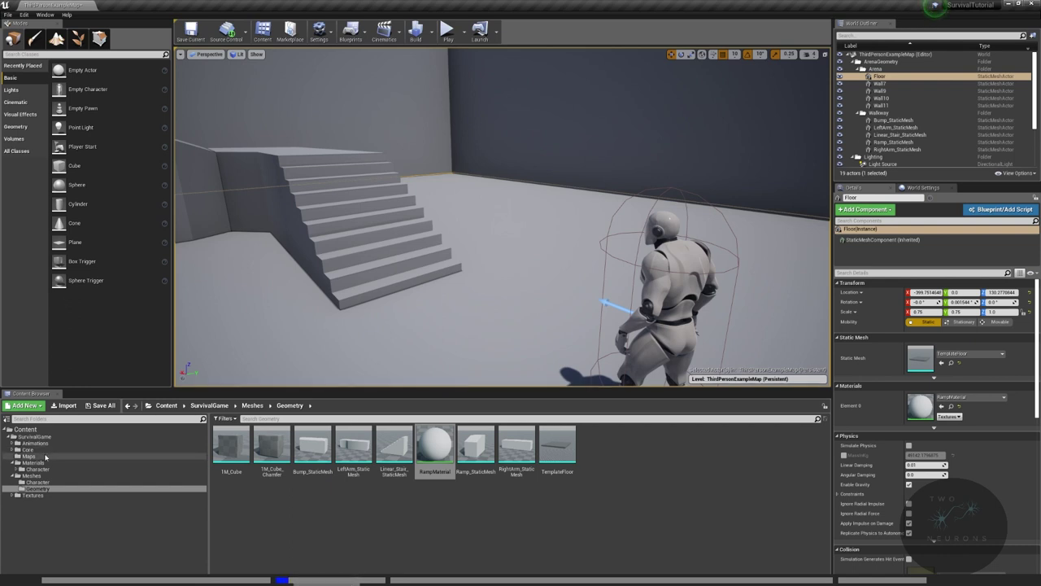
- Open the BP_FirstPersonCharacter Blueprint from the Core Character folder and dock its editor beside the level editor
left_click(43, 452)
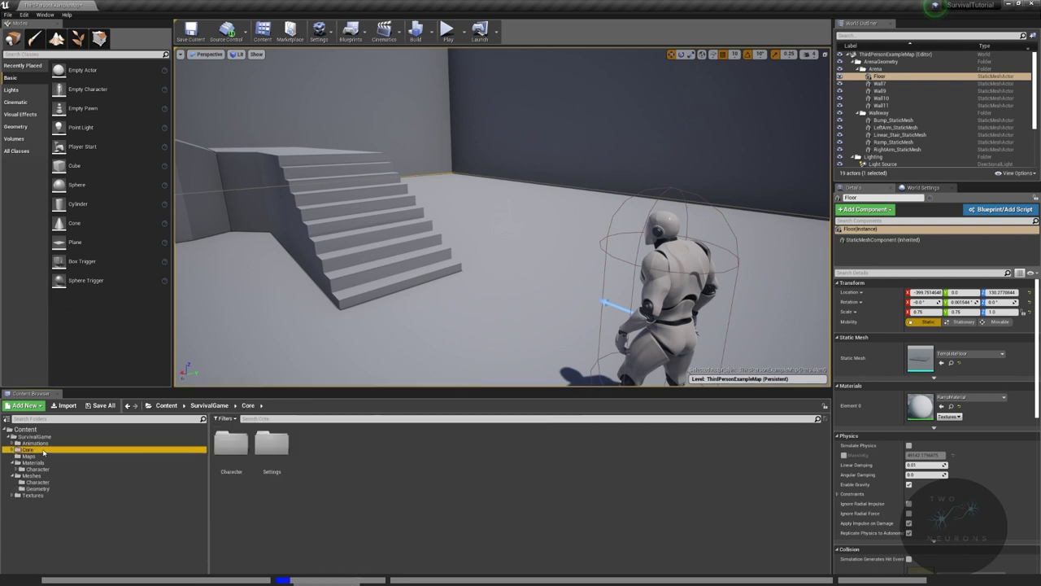
double_click(230, 444)
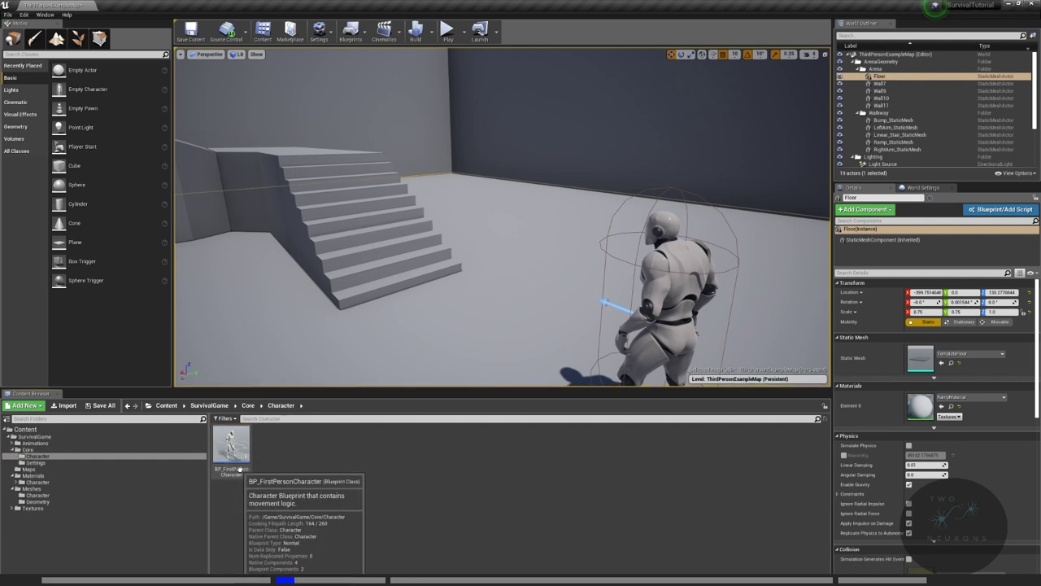
double_click(241, 472)
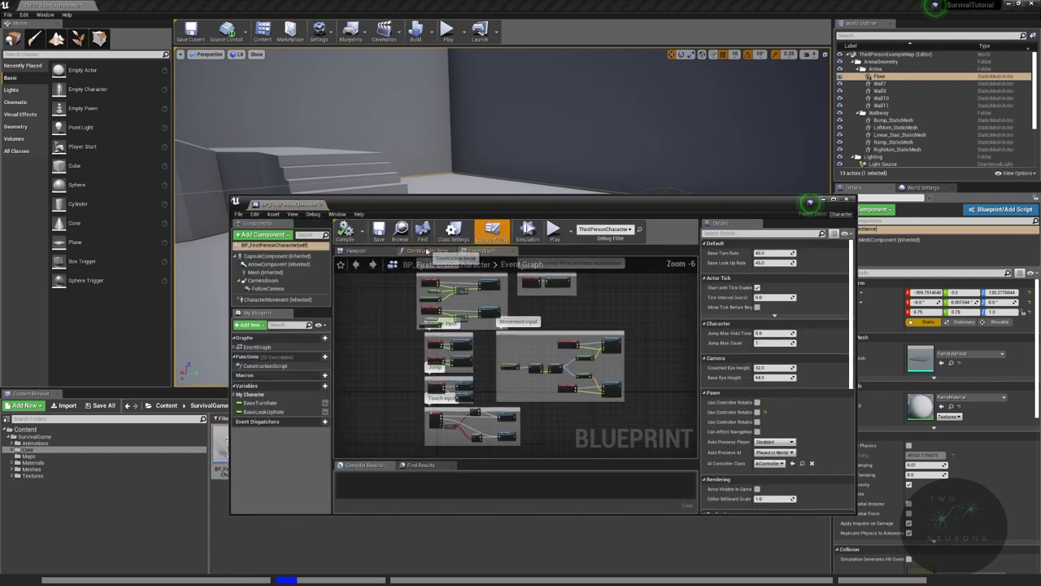
left_click(293, 215)
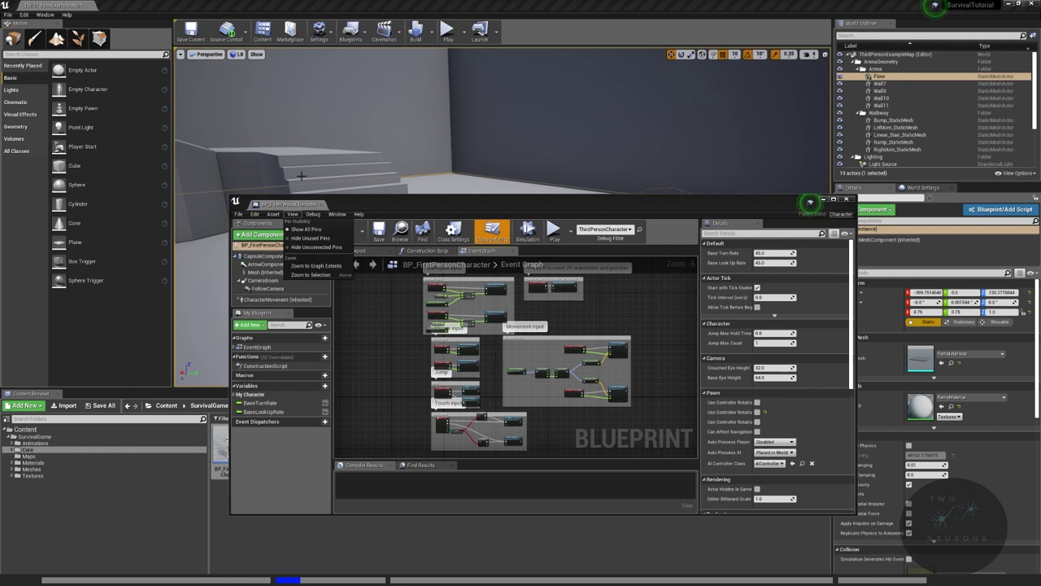
left_click_drag(290, 205, 143, 9)
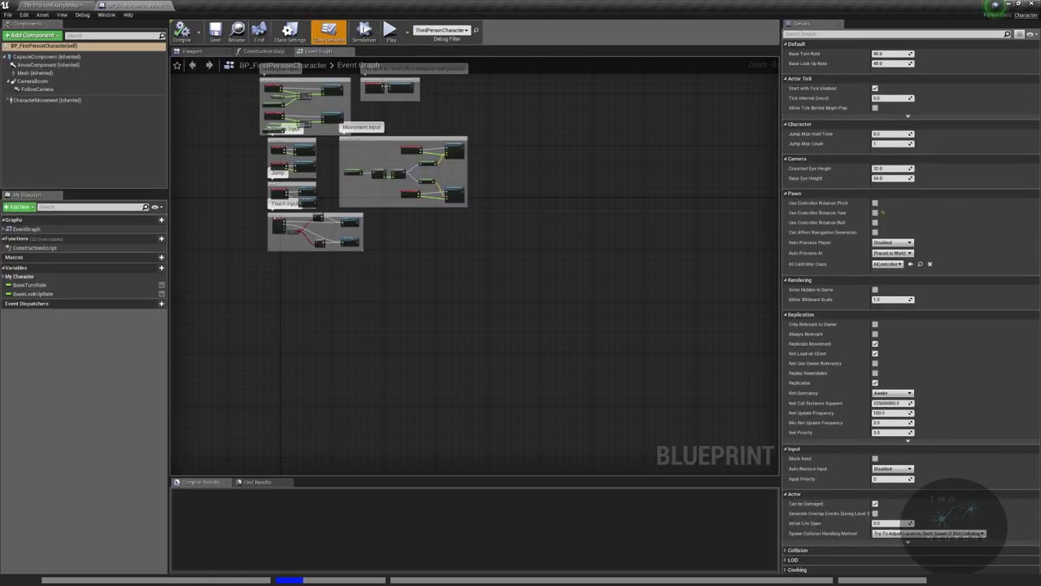
- Delete the Touch input comment group and all its nodes from the Event Graph
right_click_drag(435, 199, 546, 289)
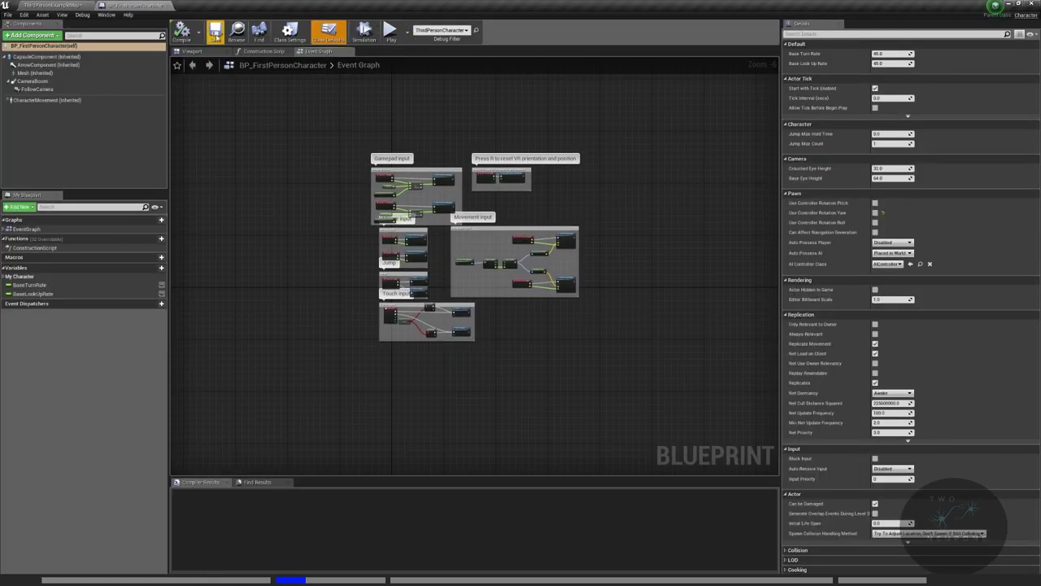
scroll(423, 229, "up", 6)
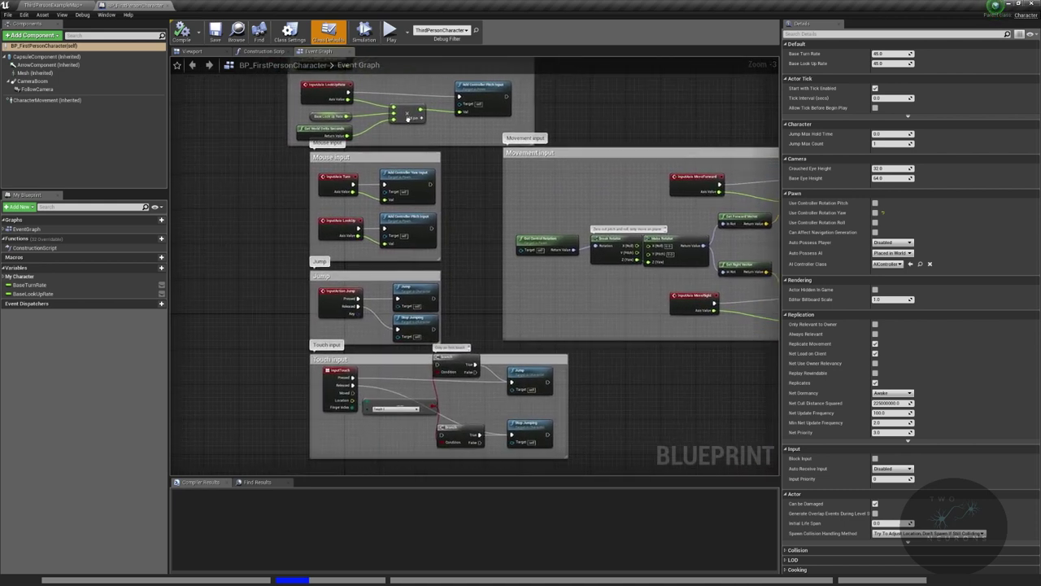
right_click_drag(353, 252, 295, 91)
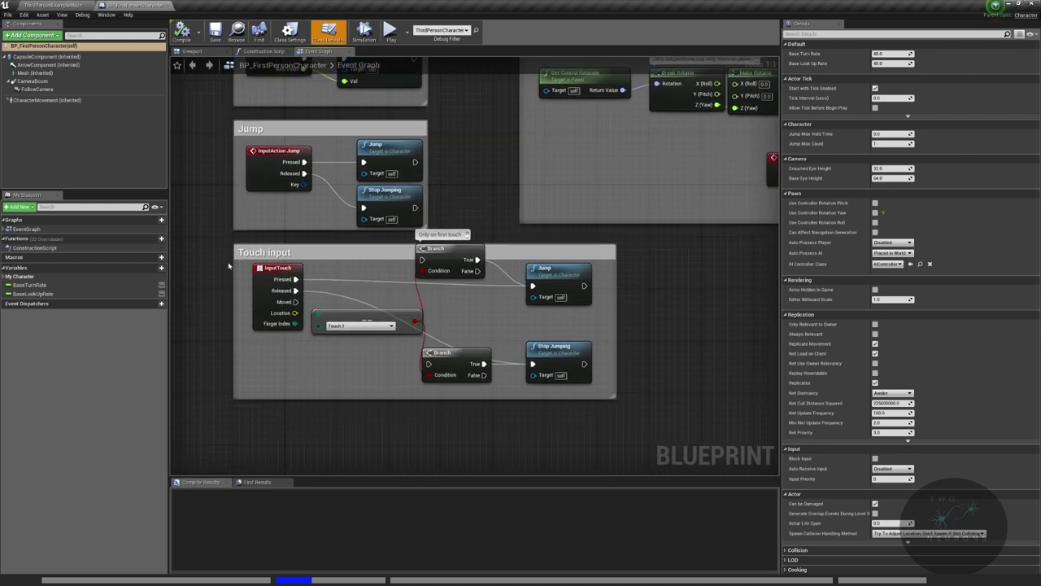
left_click_drag(216, 241, 694, 422)
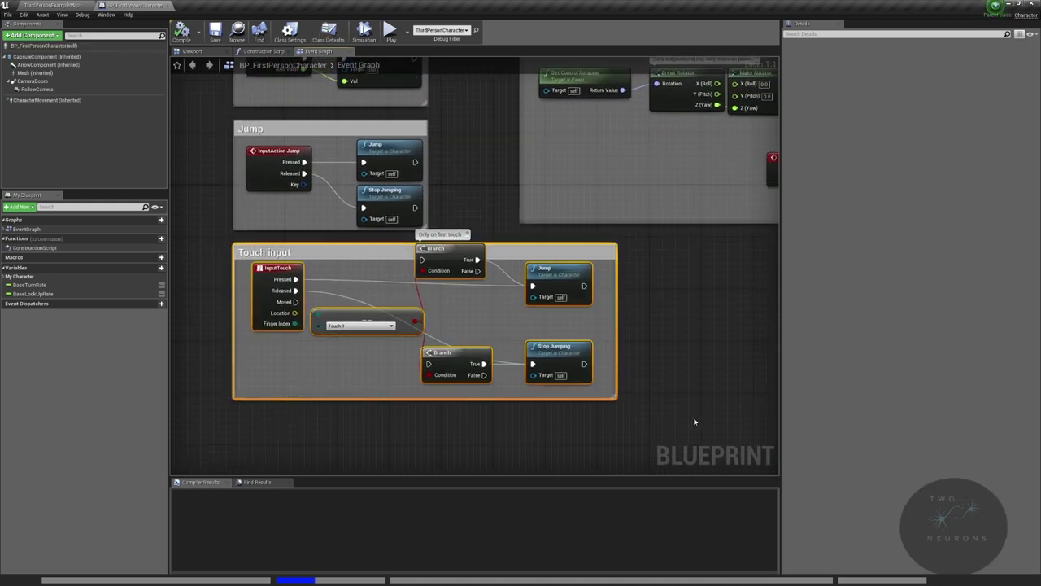
key("Delete")
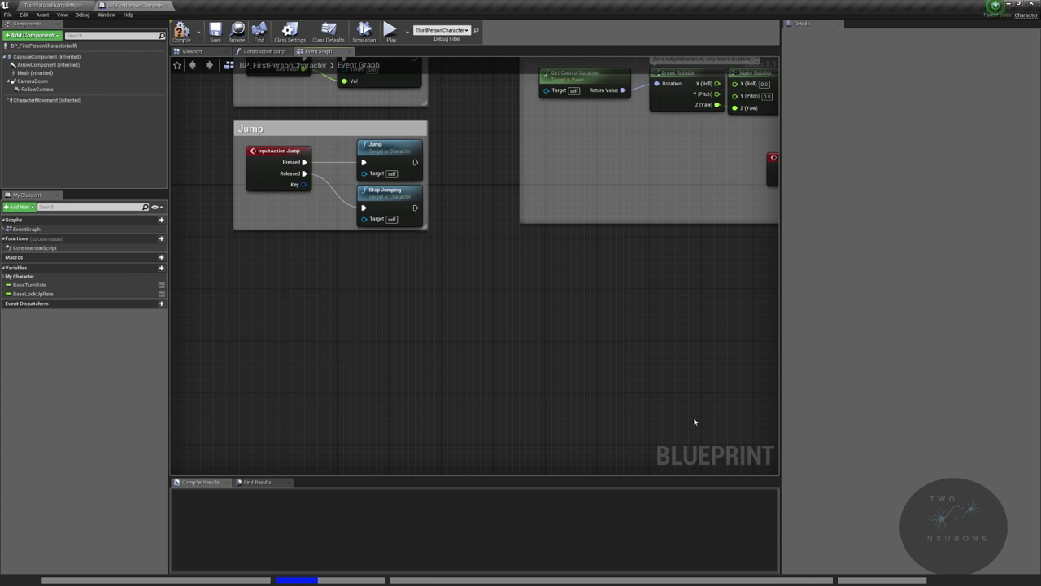
- Delete the Gamepad input comment group with its TurnRate and LookUpRate nodes from the Event Graph
right_click_drag(485, 276, 629, 418)
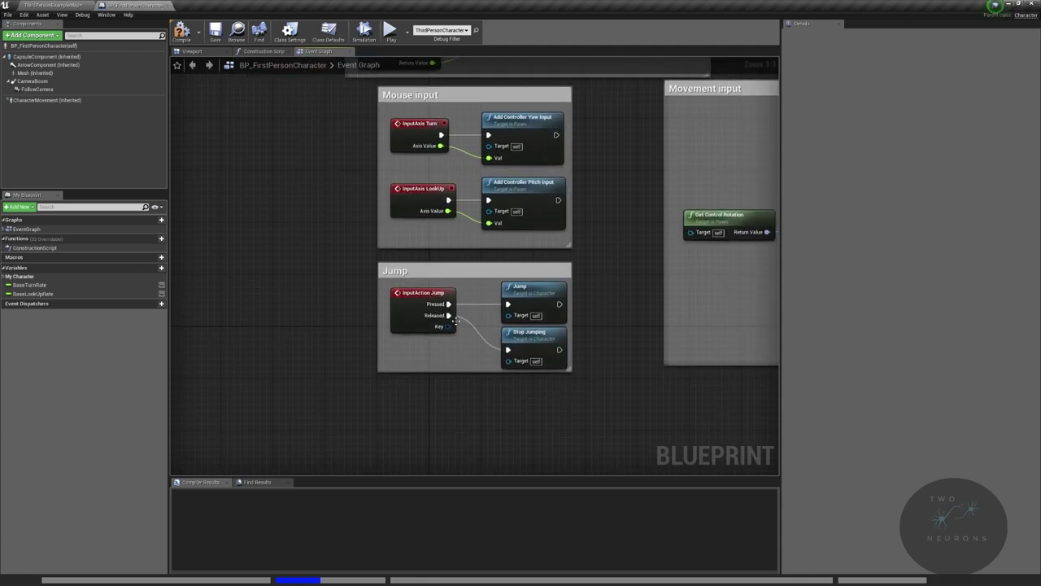
left_click_drag(321, 274, 609, 399)
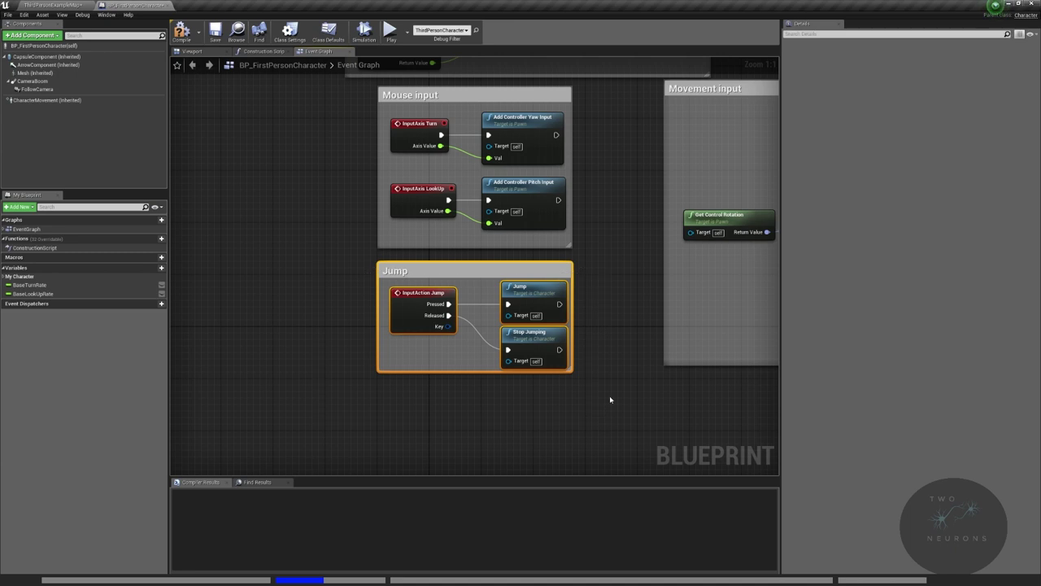
right_click_drag(609, 399, 597, 450)
right_click_drag(523, 327, 447, 481)
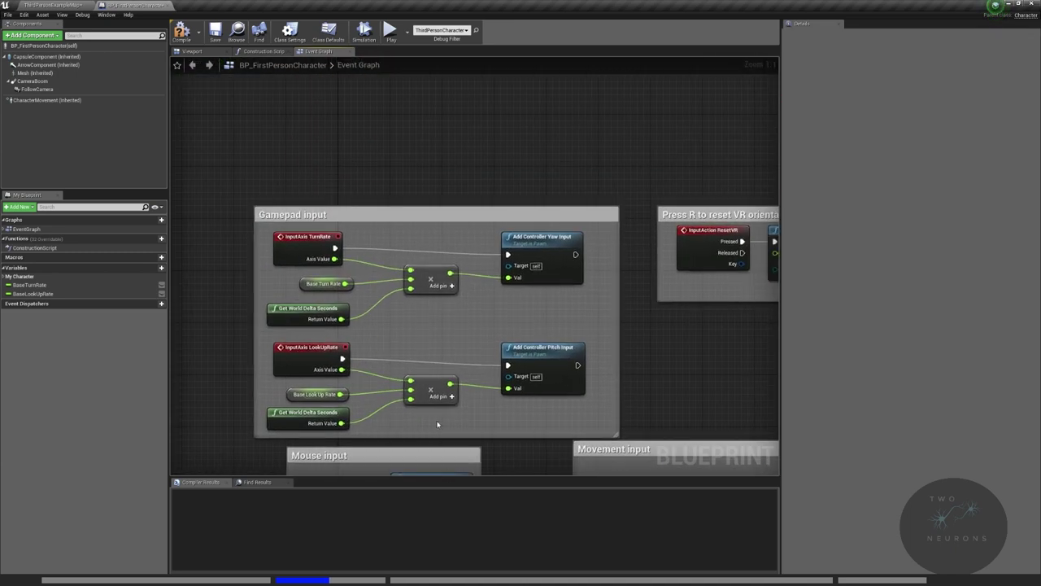
left_click_drag(211, 190, 601, 417)
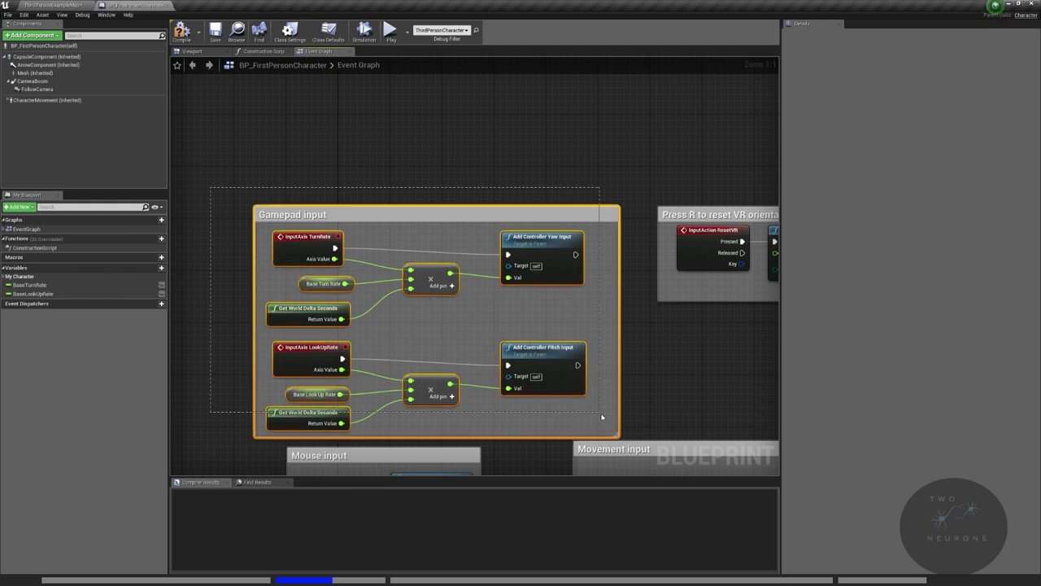
left_click_drag(657, 438, 656, 438)
key("Delete")
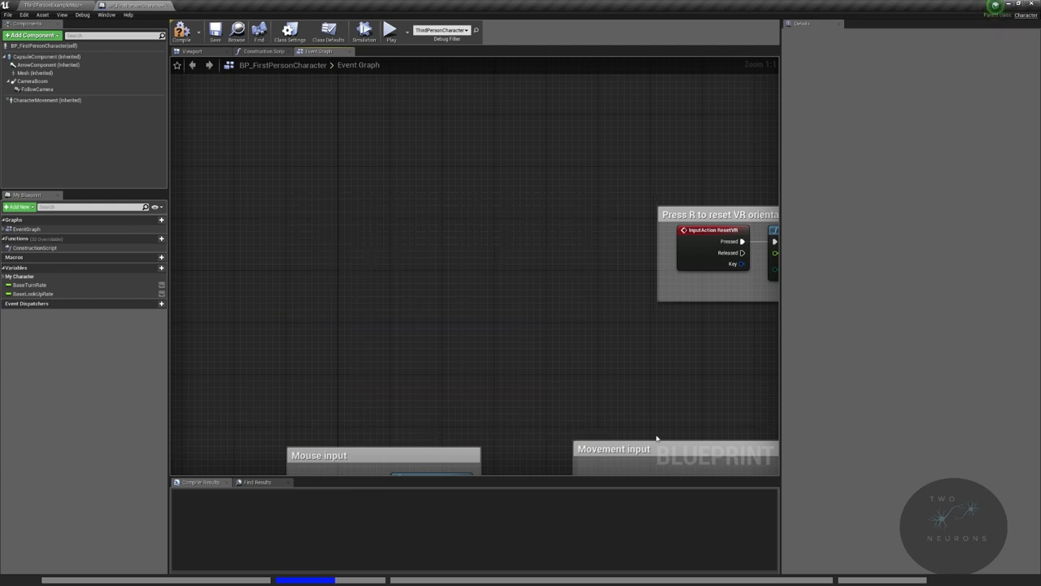
- Delete the VR orientation and position reset group, including its InputAction ResetVR node
right_click_drag(604, 317, 421, 255)
left_click_drag(387, 128, 583, 240)
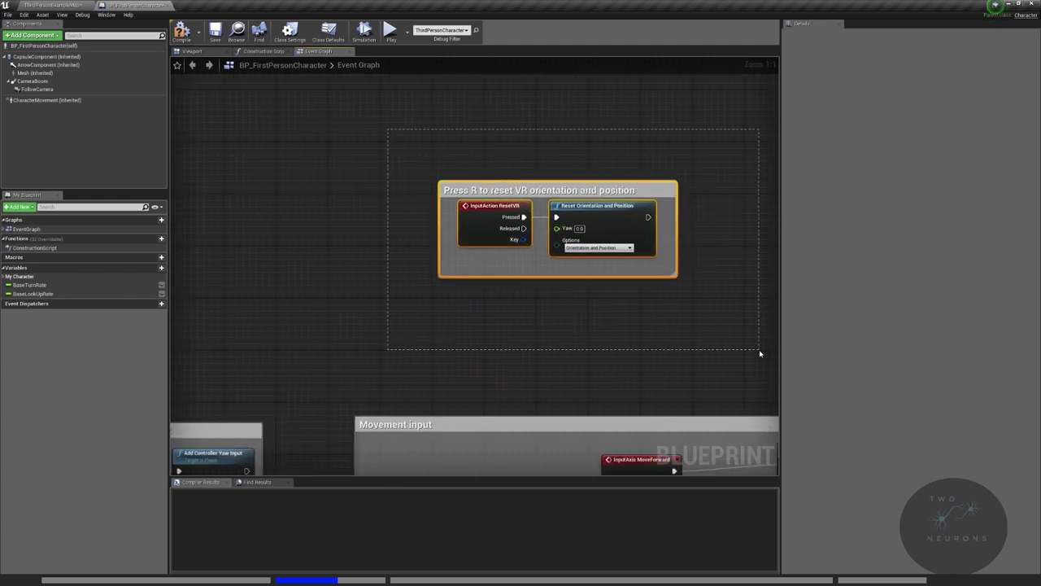
left_click_drag(760, 353, 760, 353)
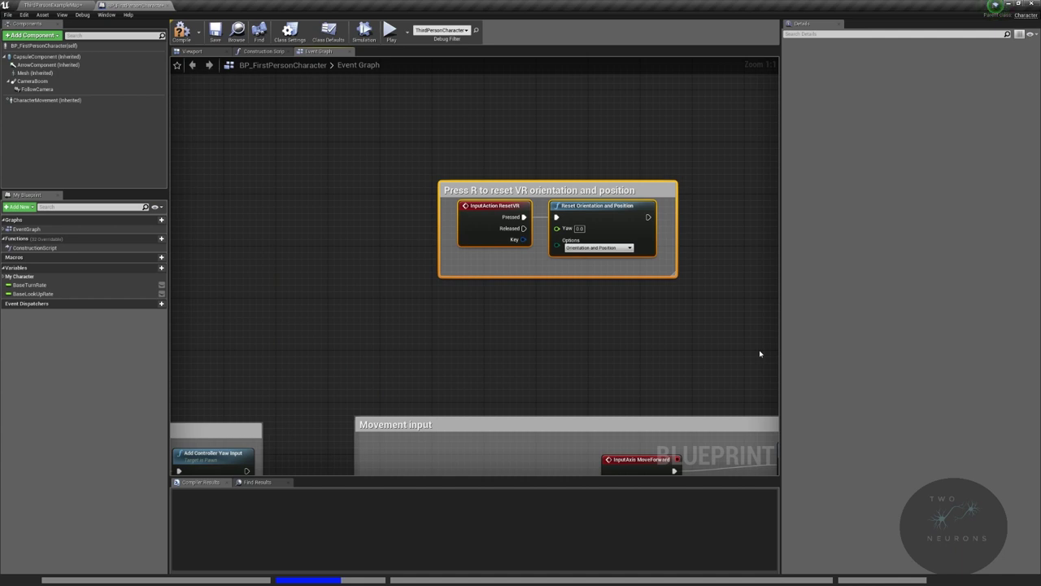
key("Delete")
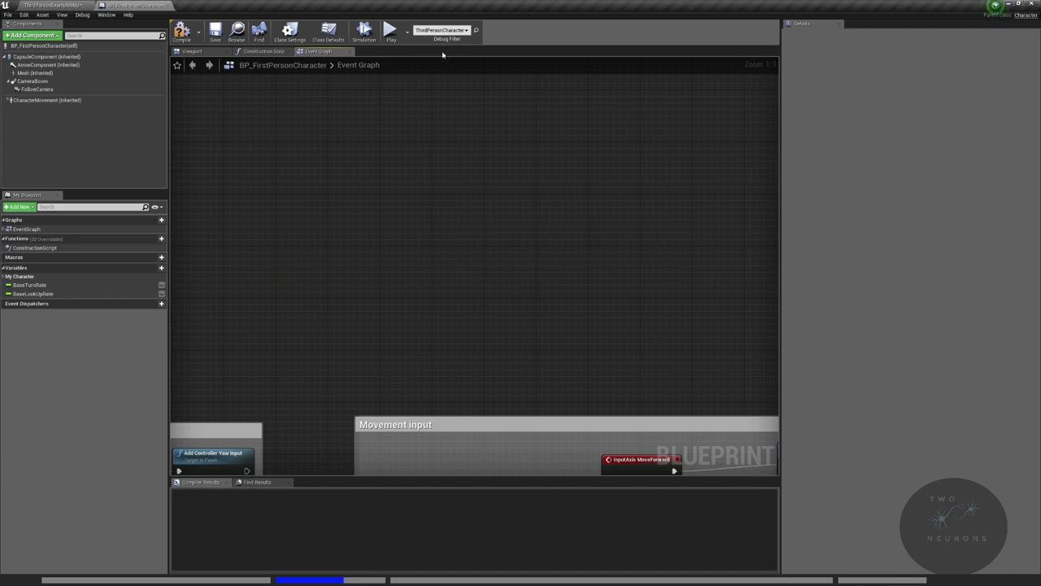
- Delete the BaseTurnRate and BaseLookUpRate variables and compile the Blueprint
left_click(114, 286)
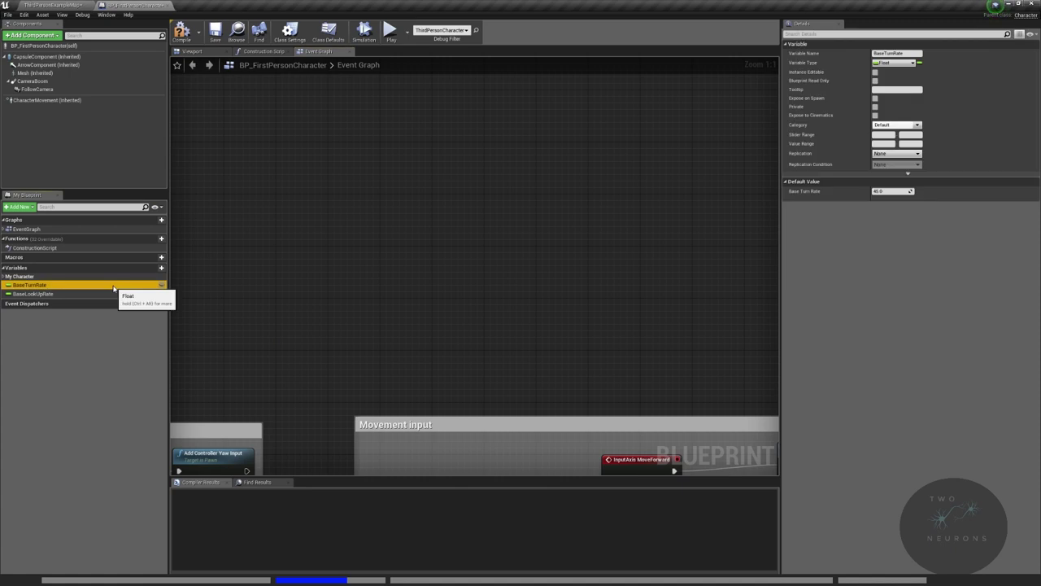
key("Delete")
left_click(114, 287)
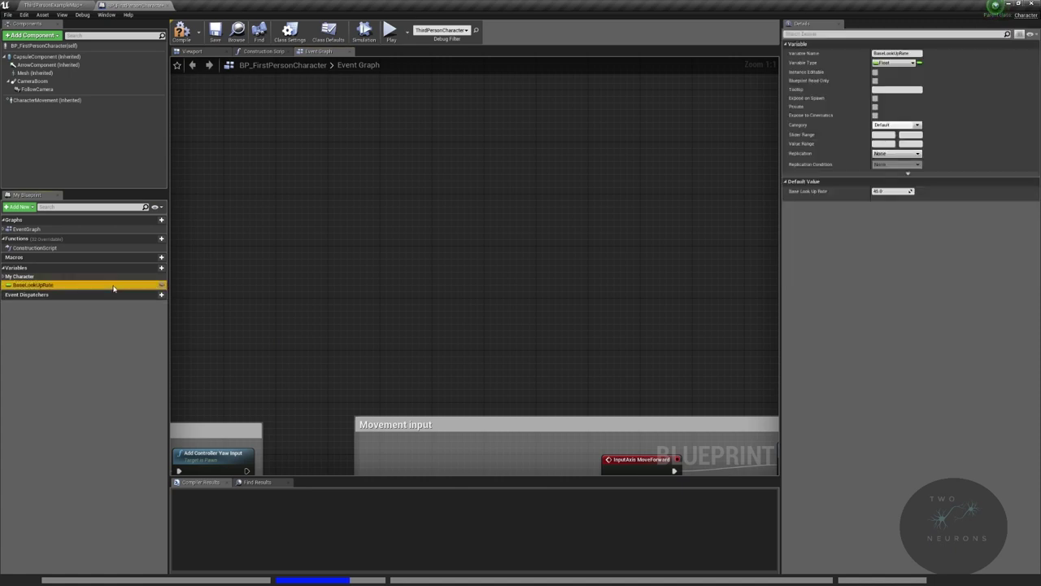
key("Delete")
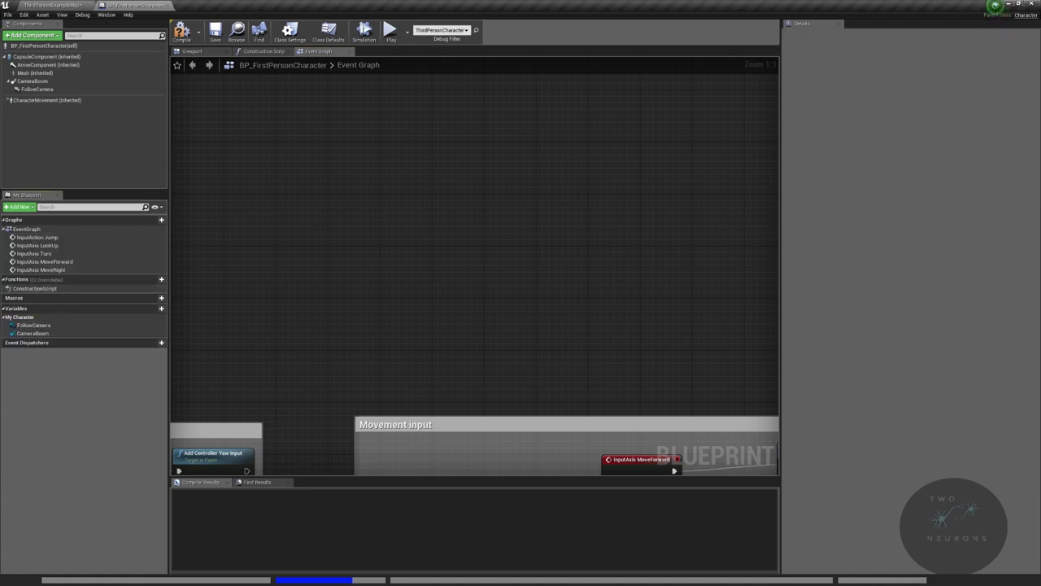
left_click(182, 31)
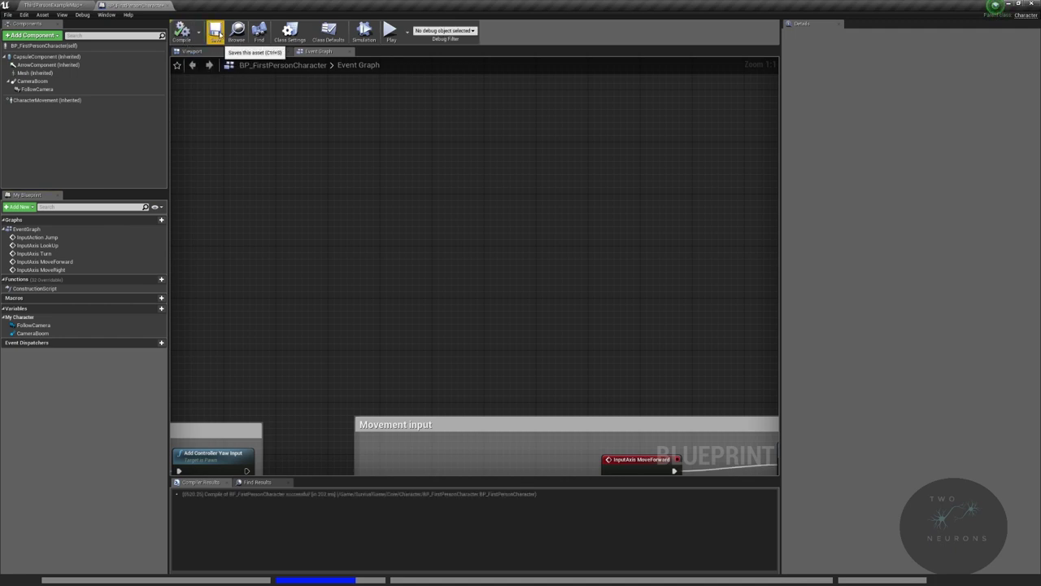
- Play-test the level by running and jumping with the character, stop the session, and view the arena from behind the mannequin's head
left_click(58, 6)
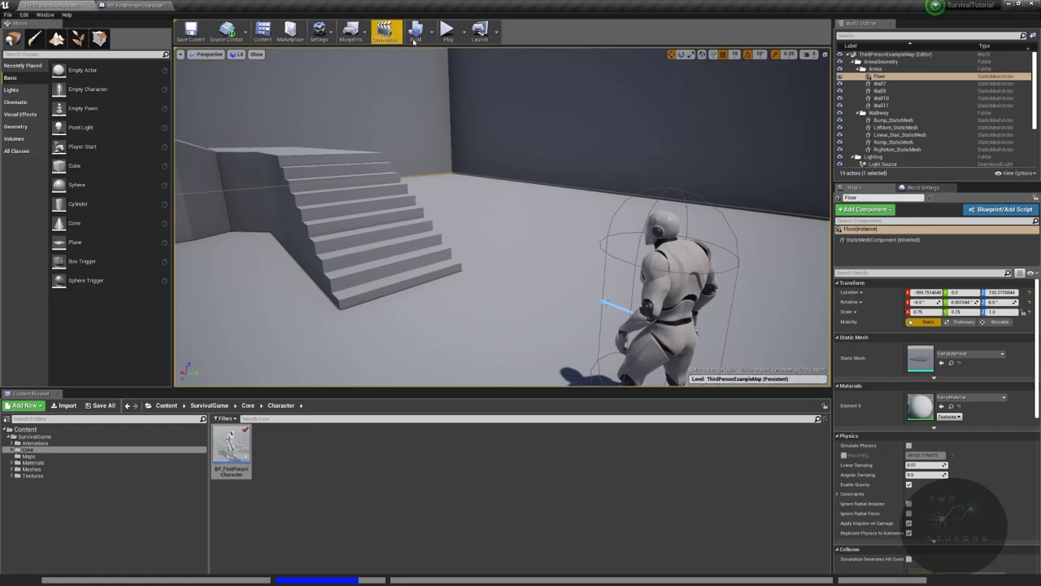
left_click(448, 30)
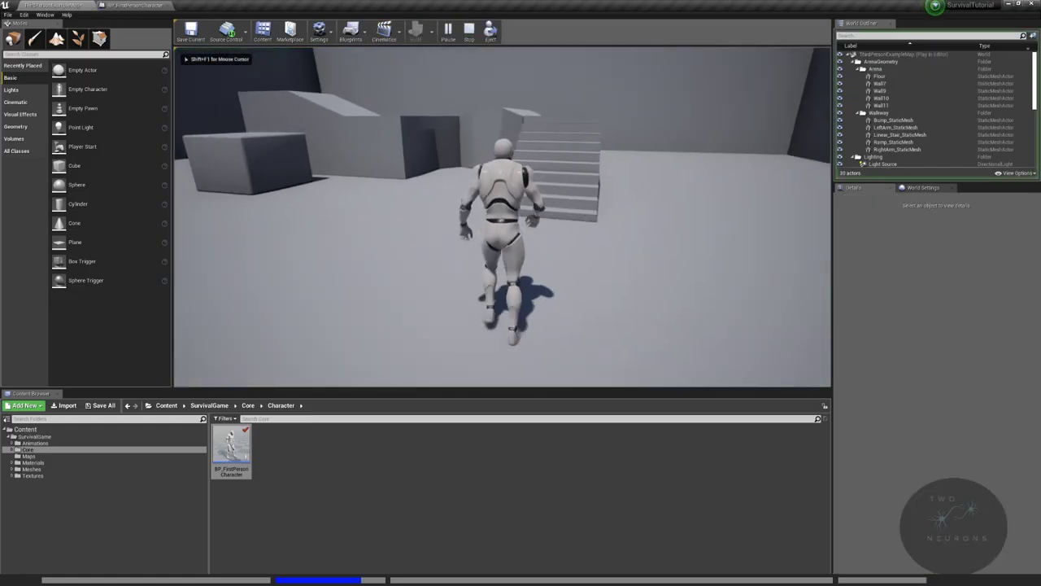
key("w")
key("space")
key("a")
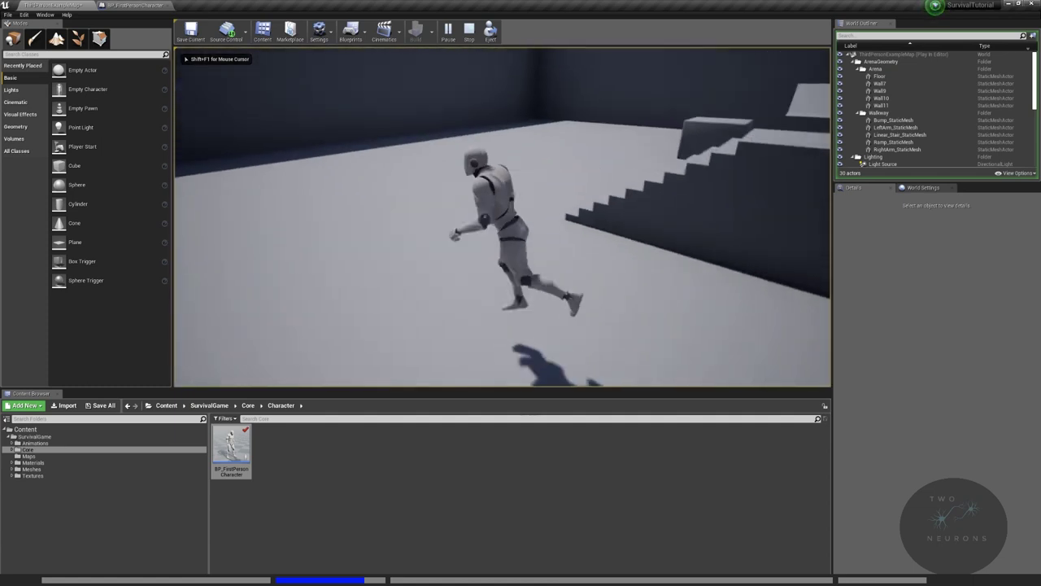
key("space")
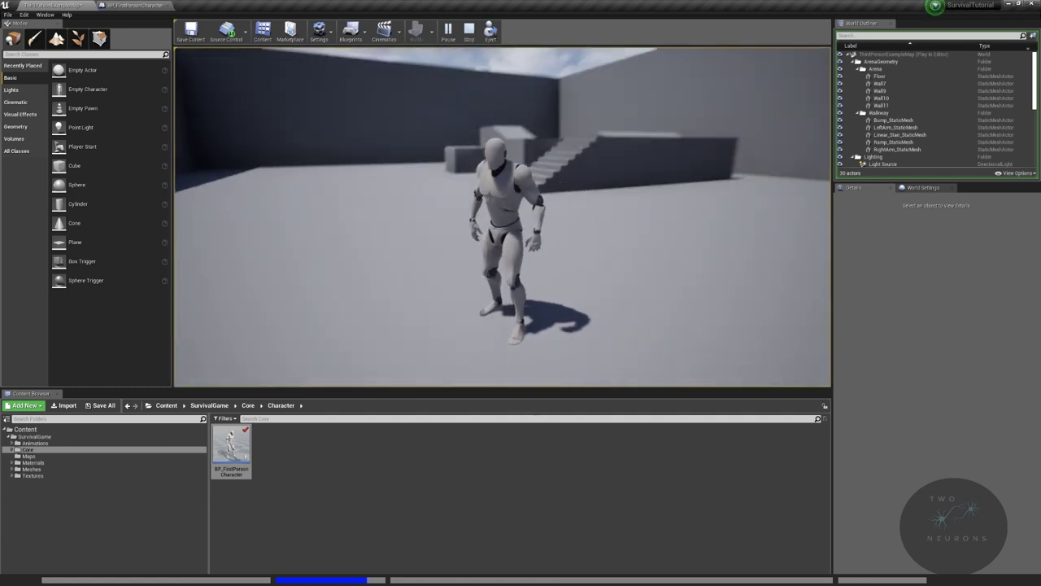
key("Escape")
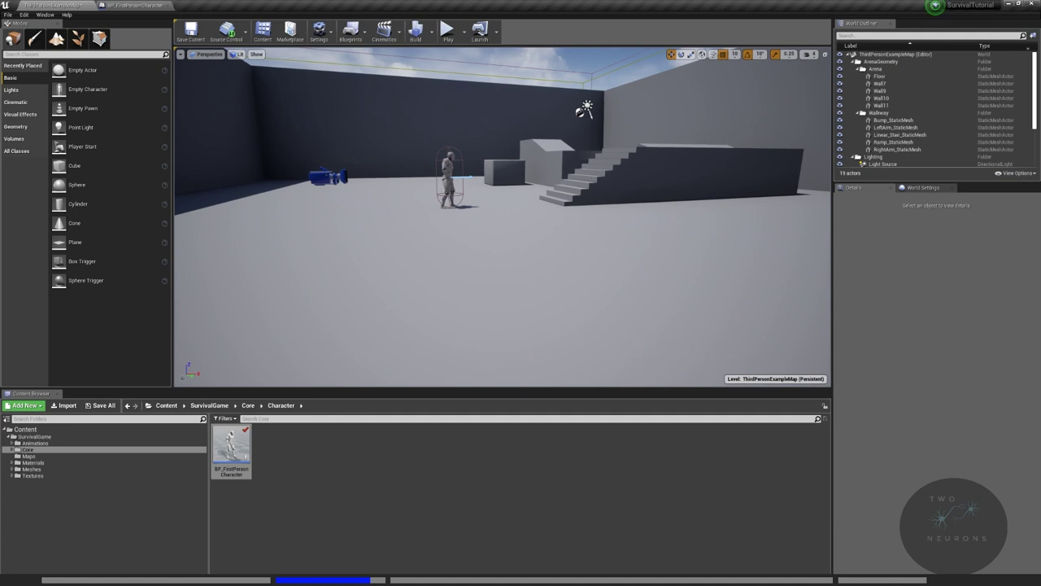
right_click_drag(363, 160, 542, 148)
key("w")
key("a")
key("w")
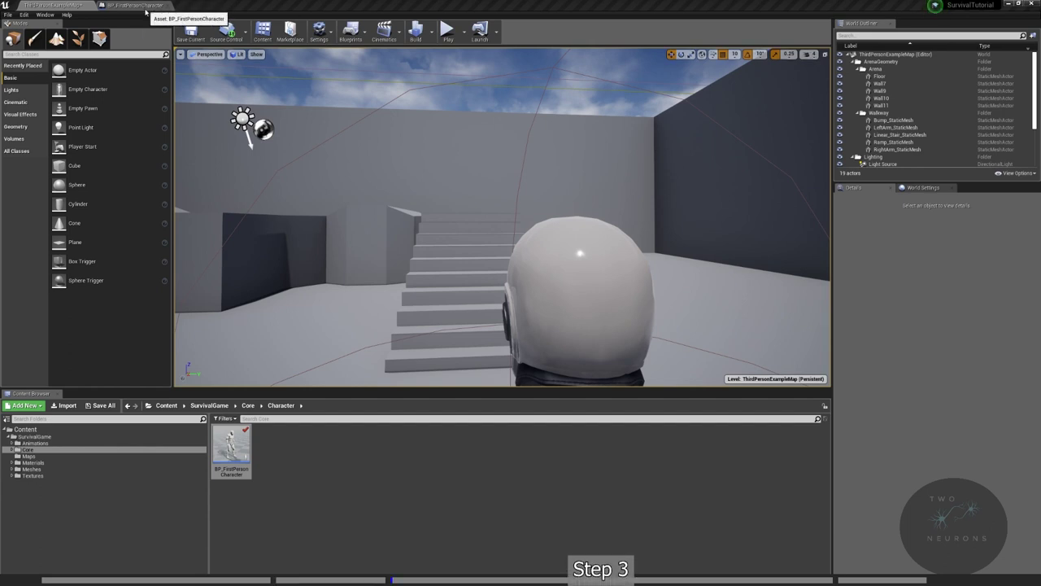
- Delete the CameraBoom component from BP_FirstPersonCharacter, keeping its FollowCamera child
left_click(137, 6)
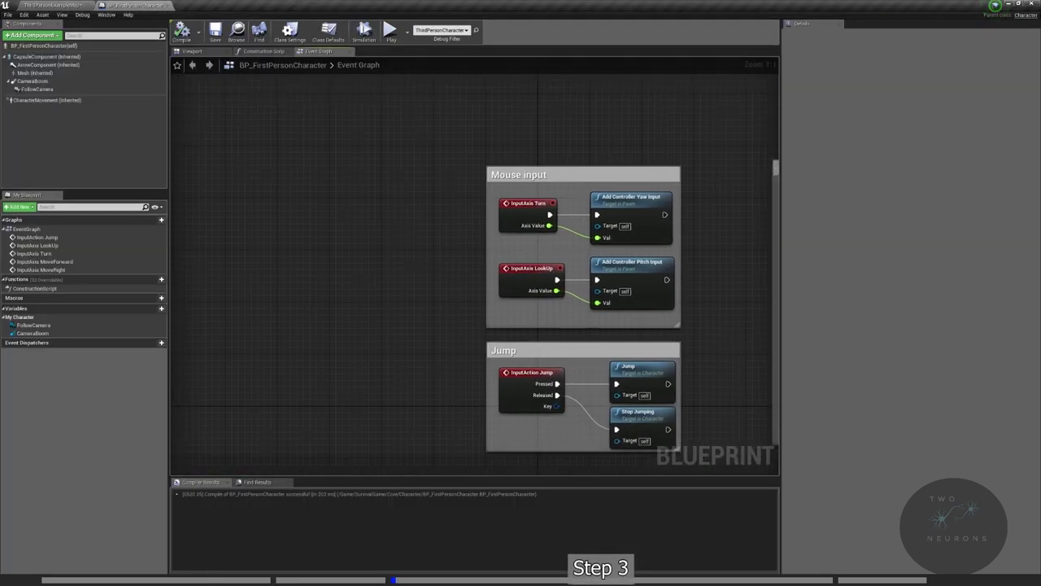
left_click(193, 51)
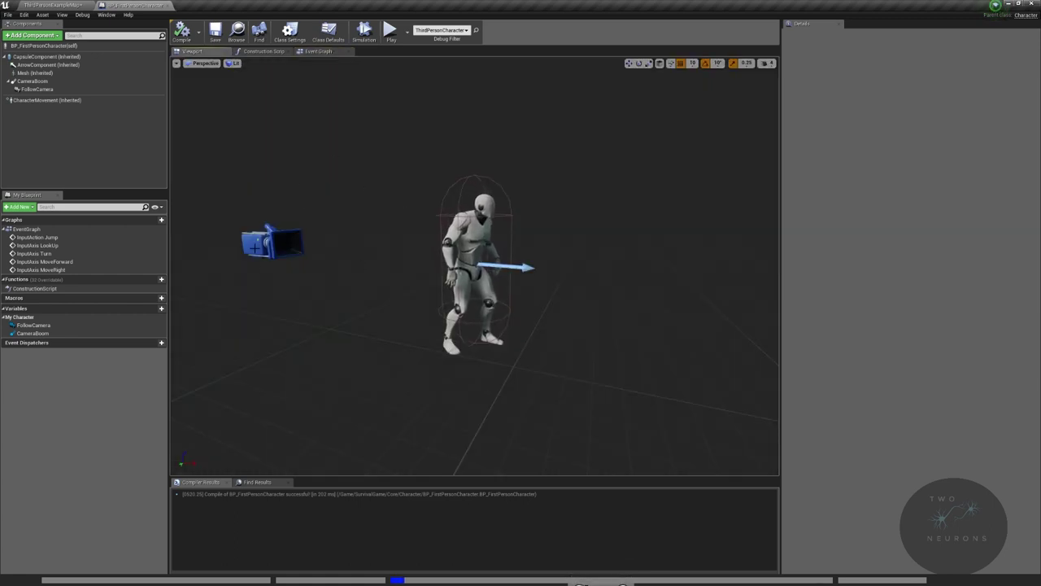
left_click(255, 246)
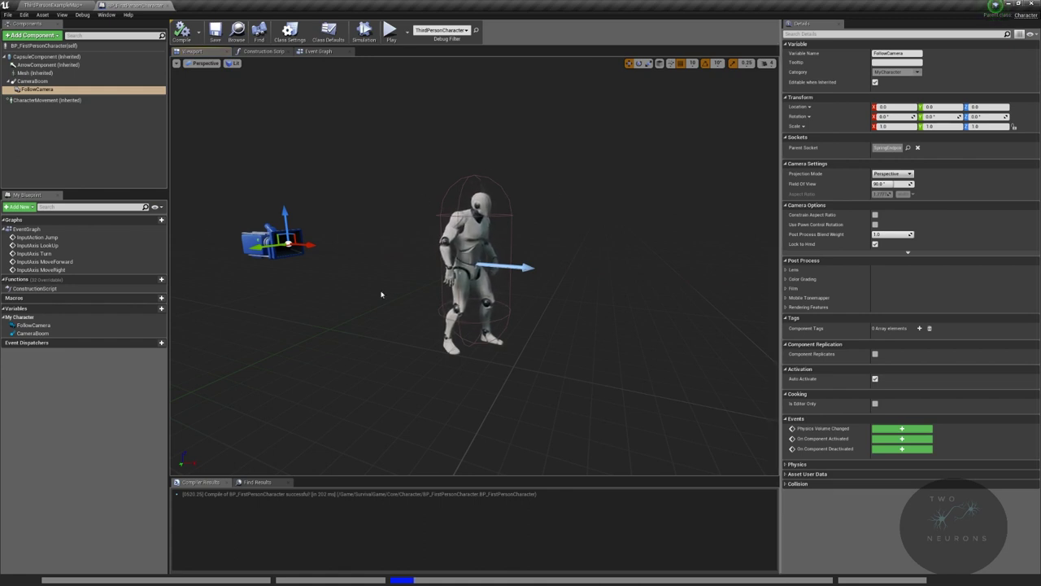
left_click(45, 81)
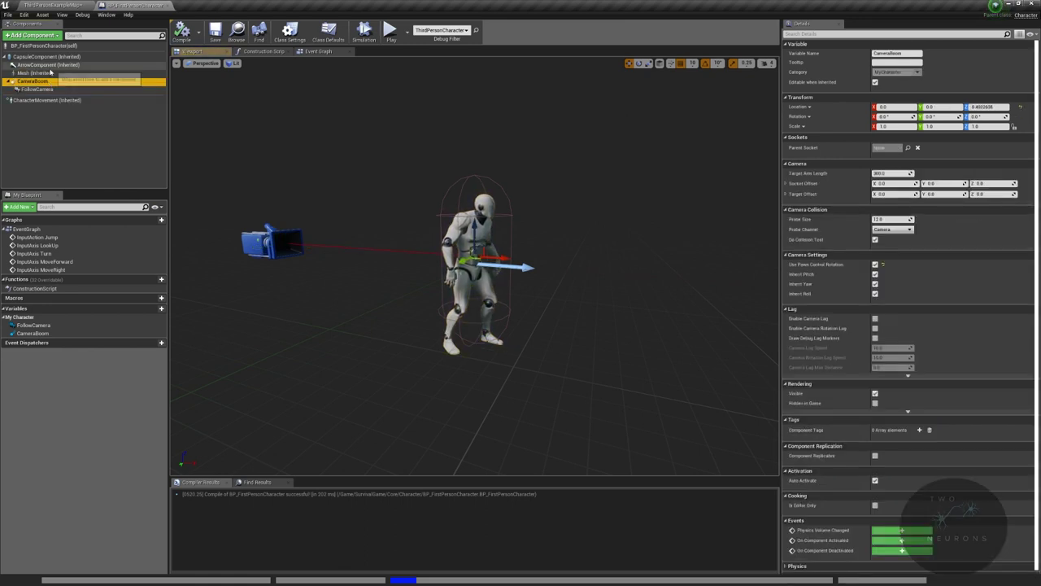
key("Delete")
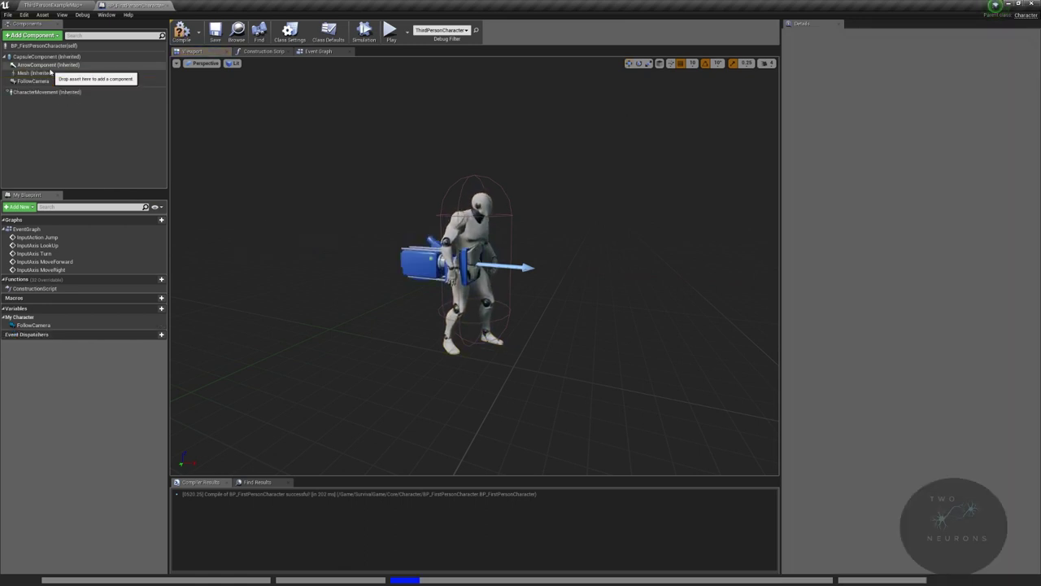
- Move FollowCamera back behind the character to an X location of -360 and compile the Blueprint
left_click(40, 82)
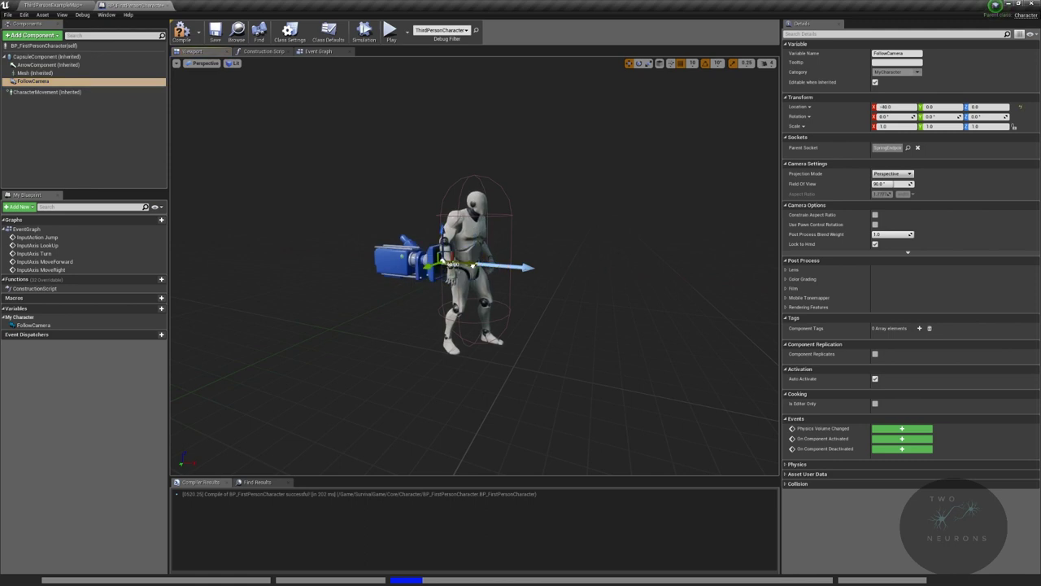
left_click_drag(441, 264, 268, 243)
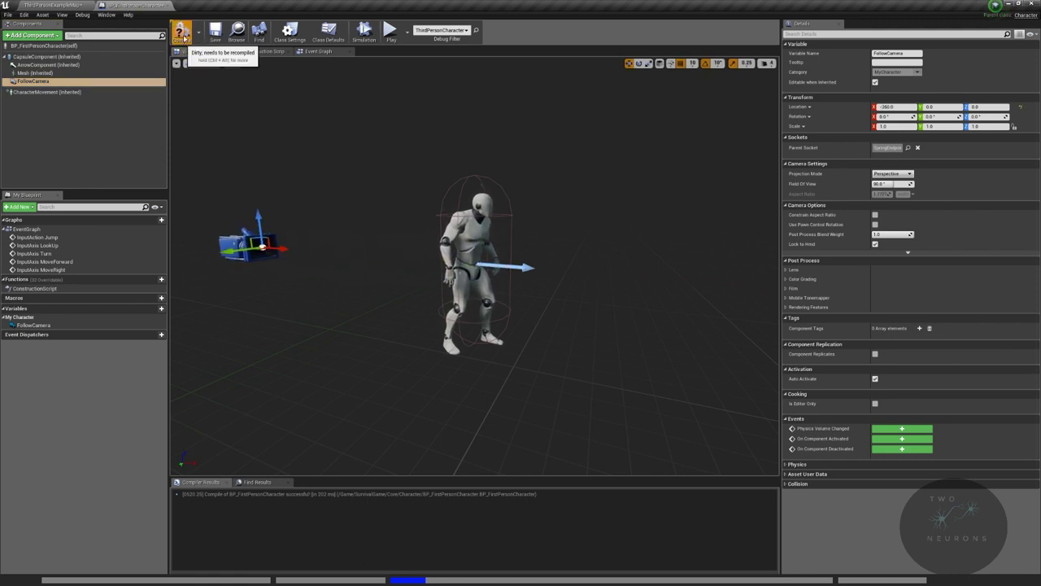
left_click(182, 33)
- Play-test the boomless camera by running the character around the arena and along its walls, and stop the session
left_click(390, 30)
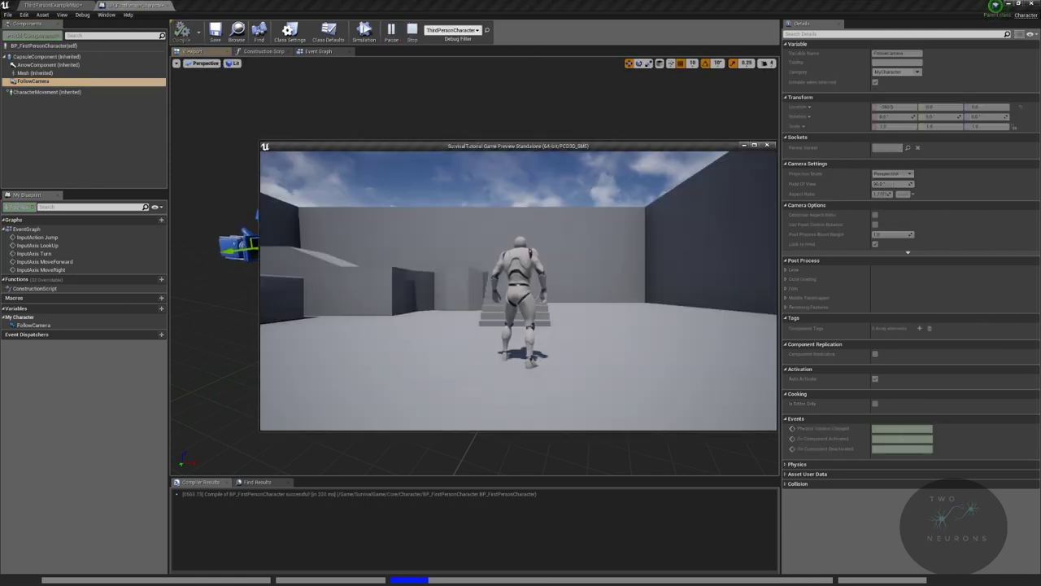
key("w")
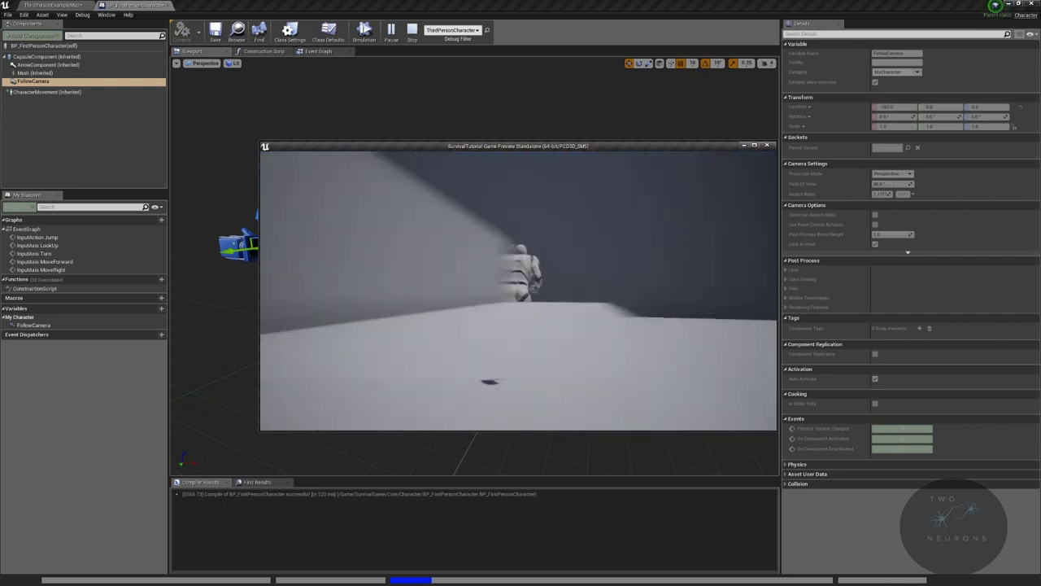
key("w")
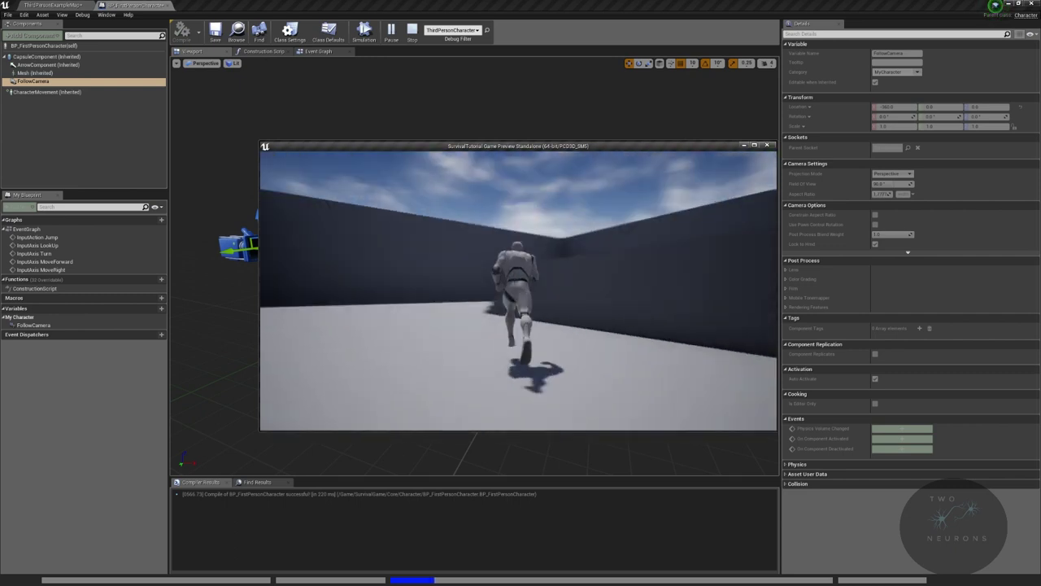
key("w")
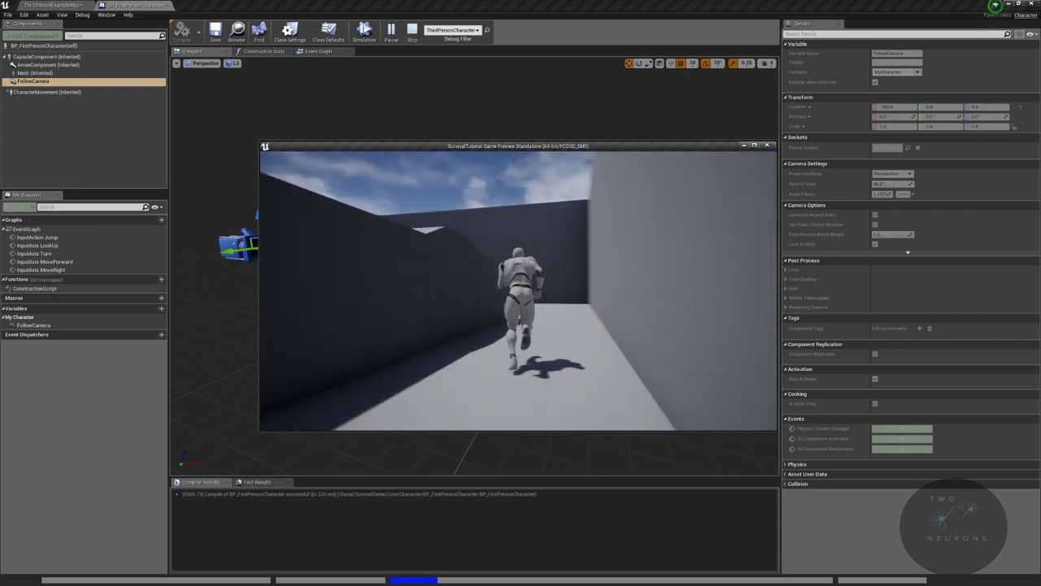
key("w")
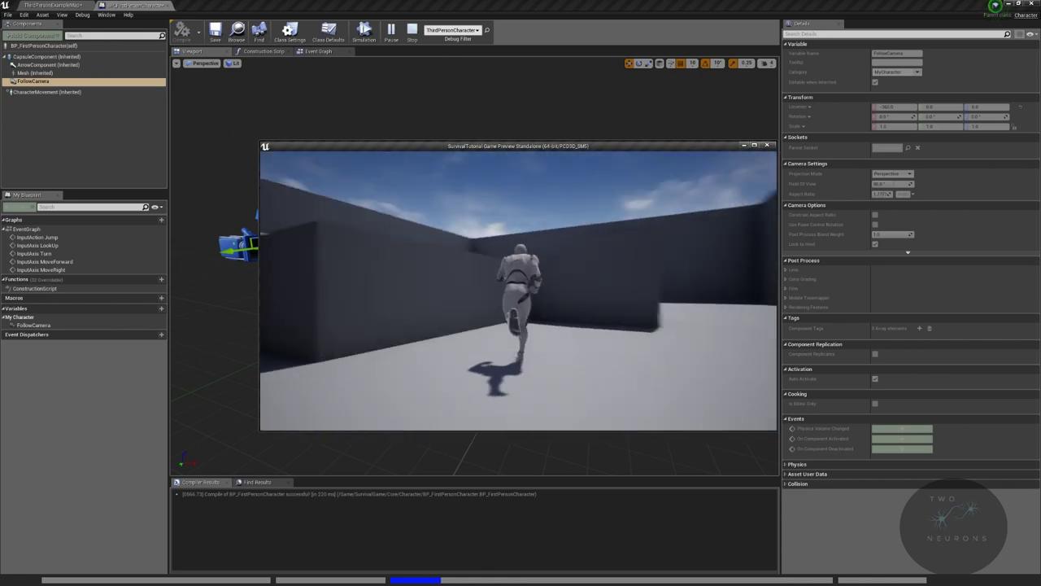
key("w")
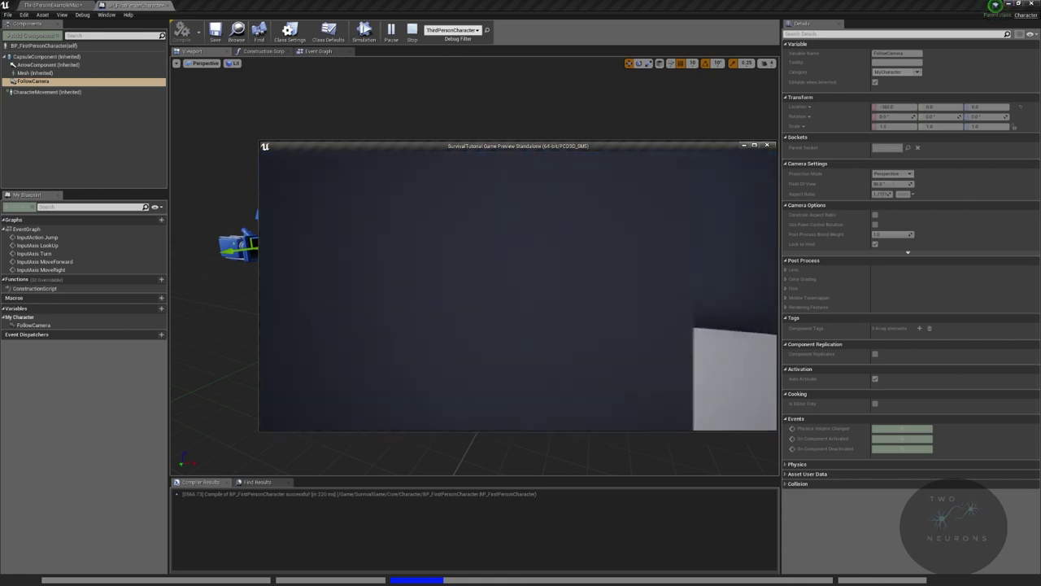
key("w")
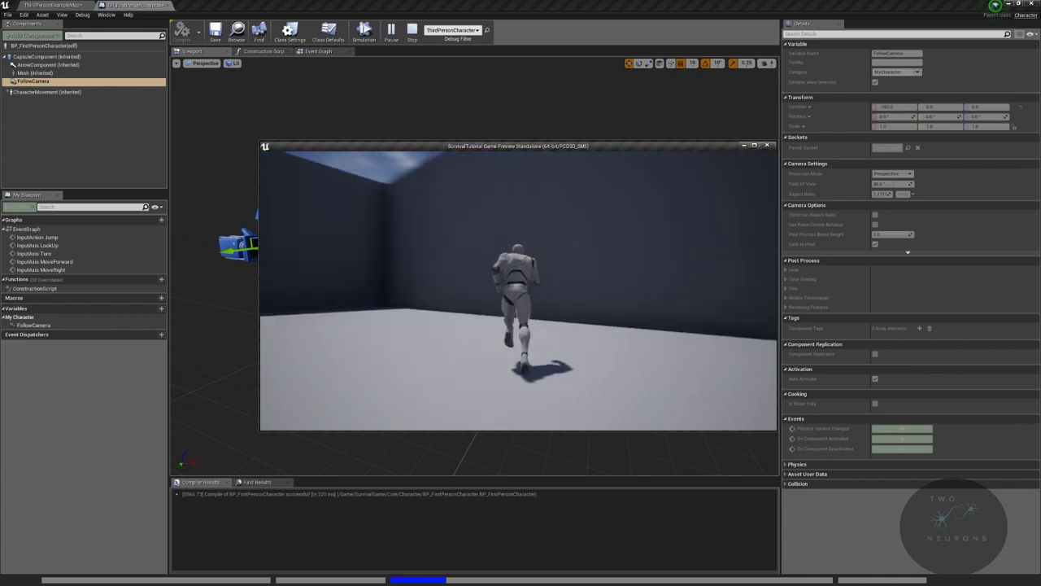
key("w")
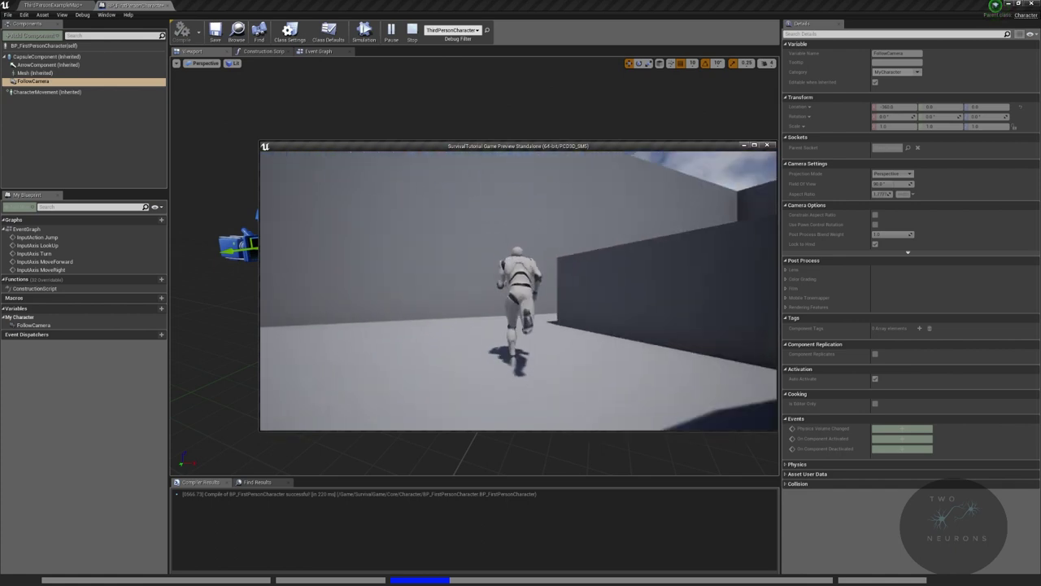
key("w")
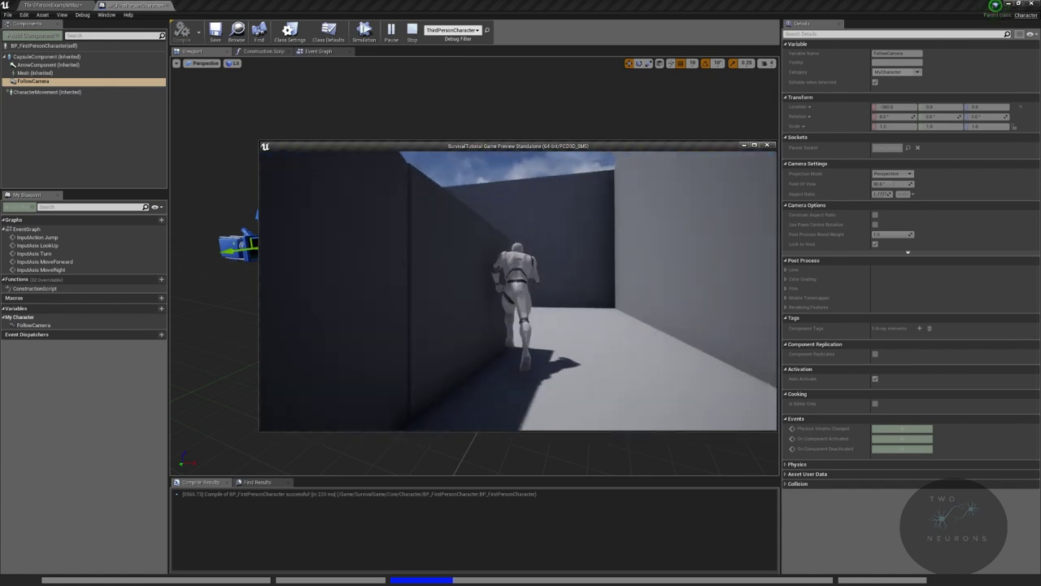
key("w")
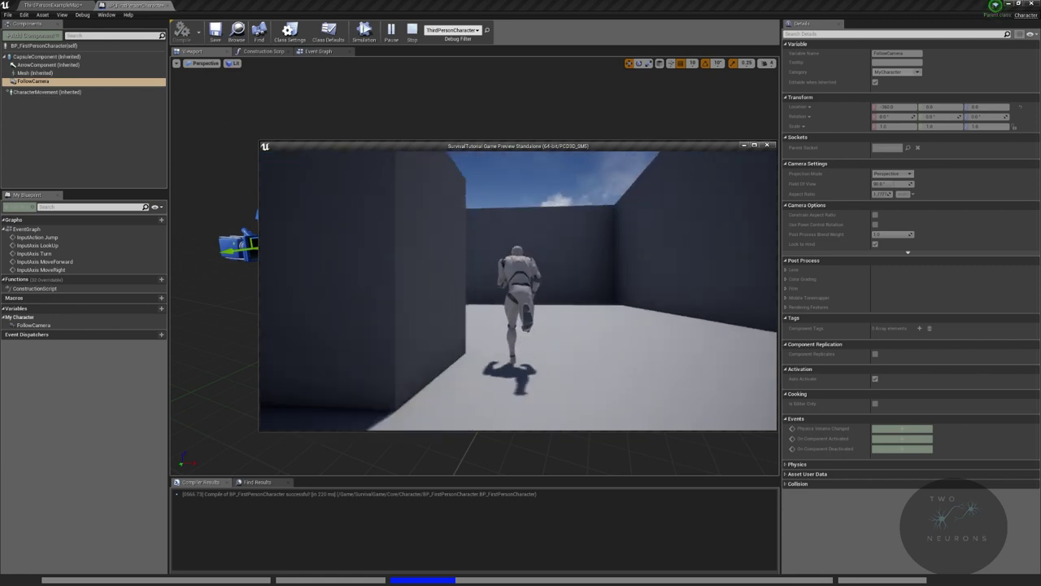
key("w")
key("Escape")
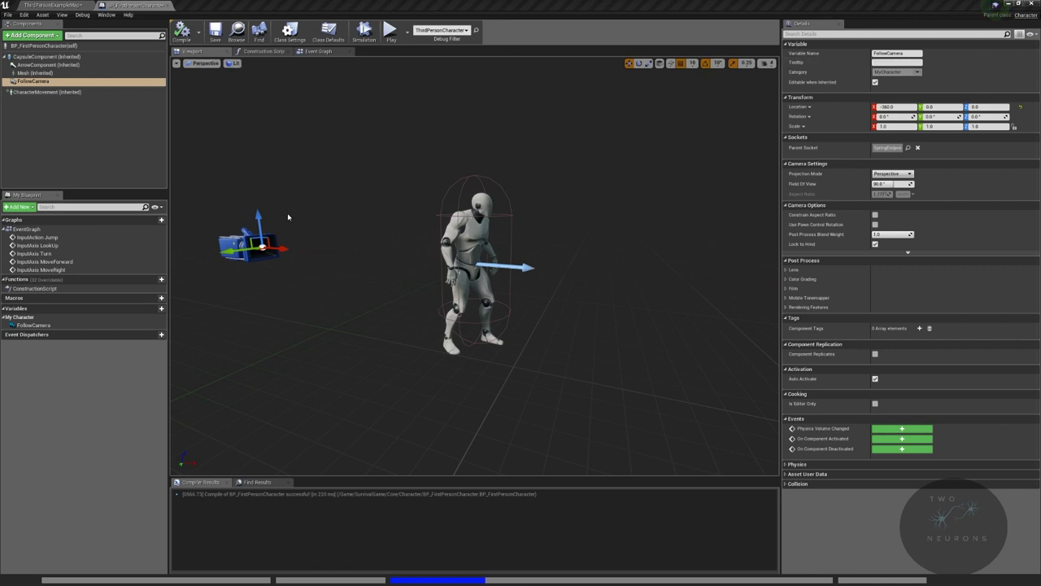
- Attach FollowCamera to the character's Mesh and rename it FirstPersonCamera
left_click_drag(21, 82, 60, 78)
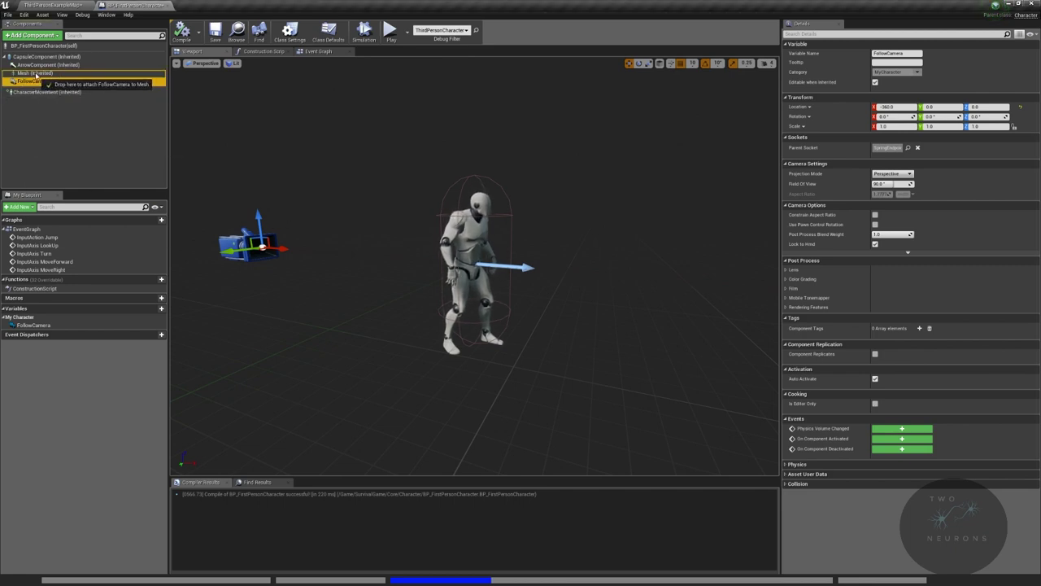
left_click_drag(43, 75, 44, 75)
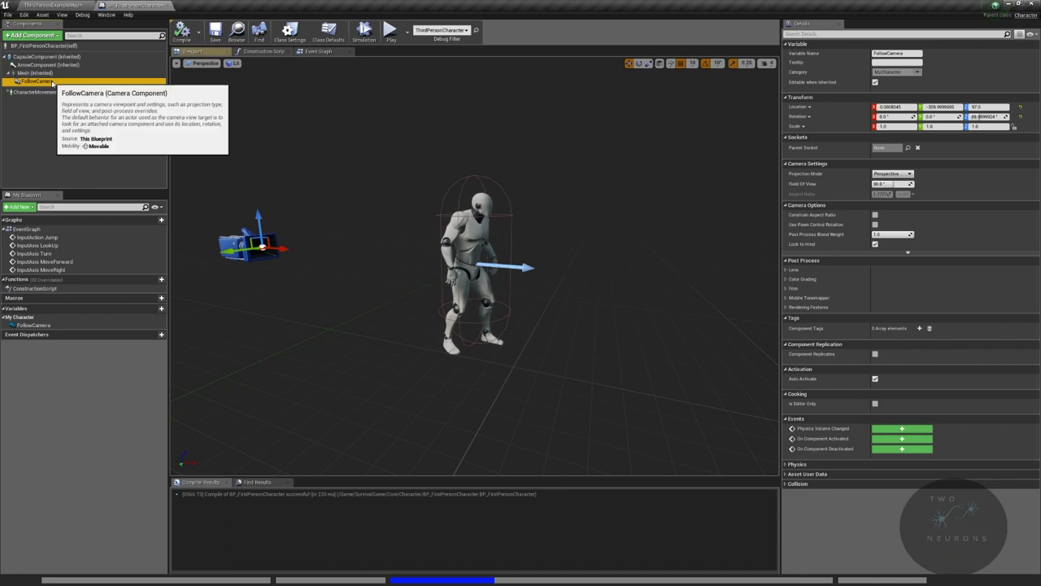
double_click(120, 82)
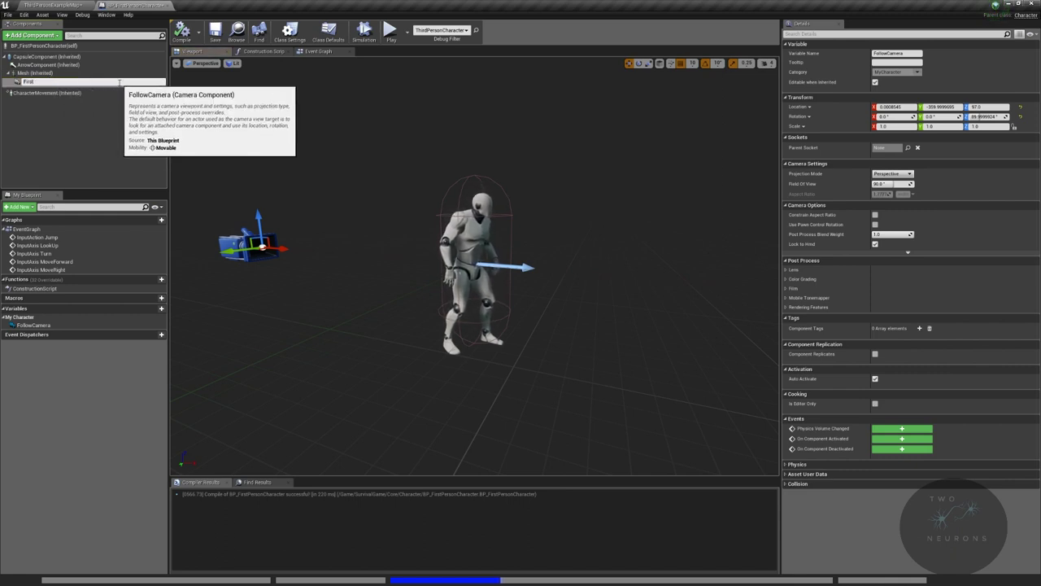
key("Return")
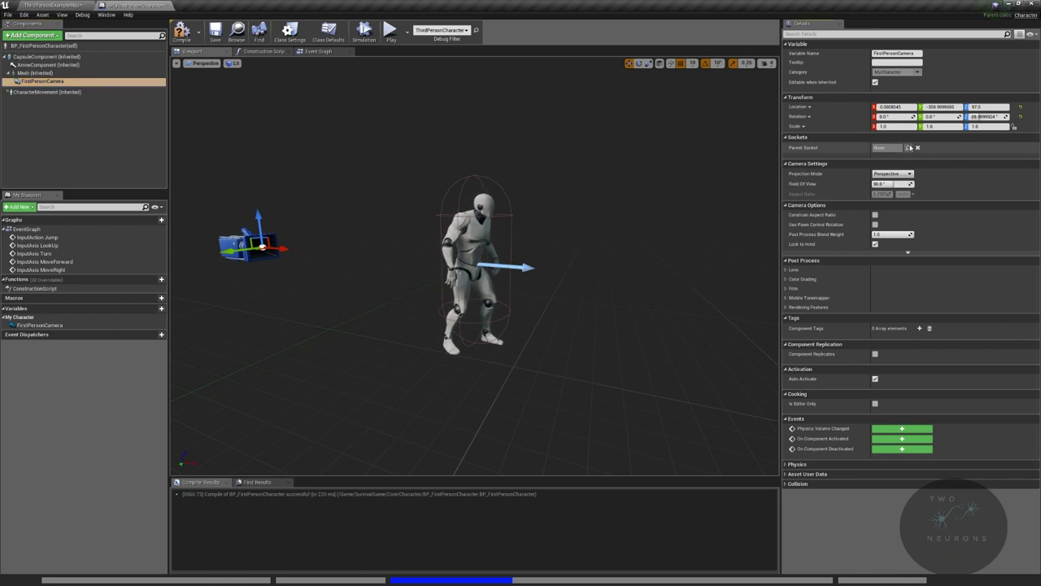
- Set FirstPersonCamera's parent socket to the head bone
left_click(910, 147)
type("head")
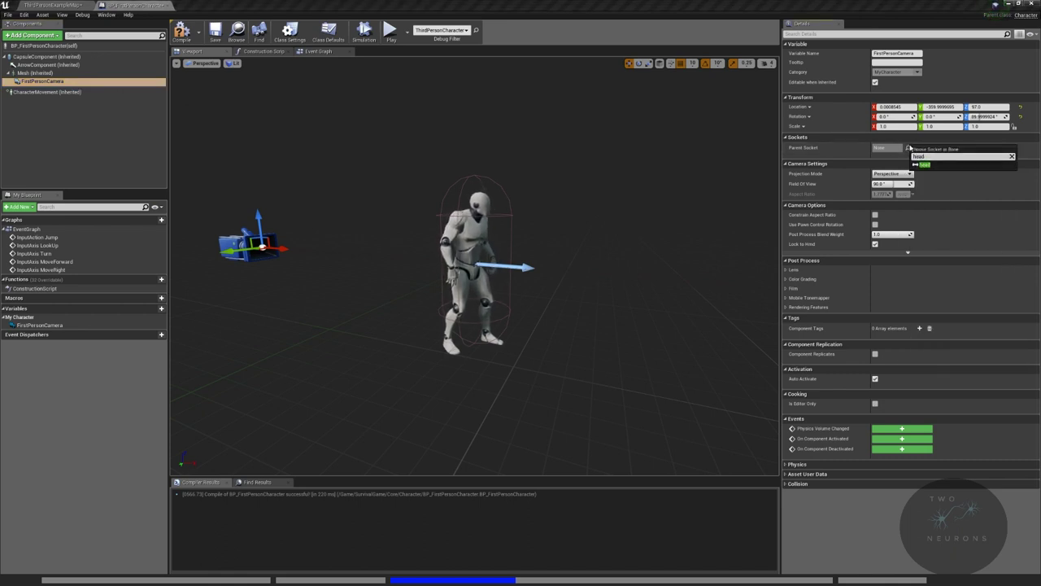
left_click(953, 164)
key("f")
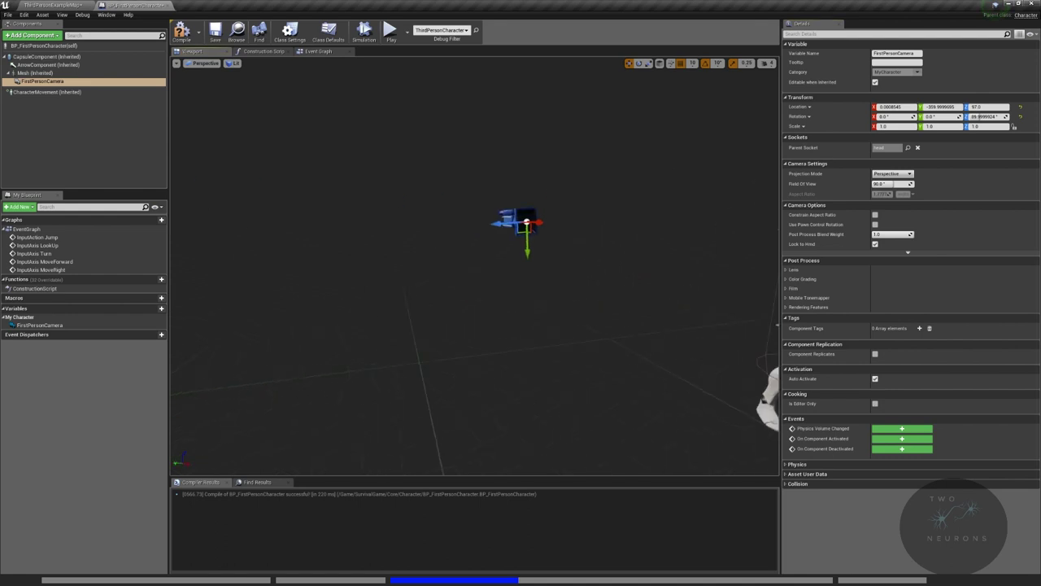
- Play-test the head-attached camera by running the character through the arena, and stop the session
right_click_drag(489, 285, 577, 280)
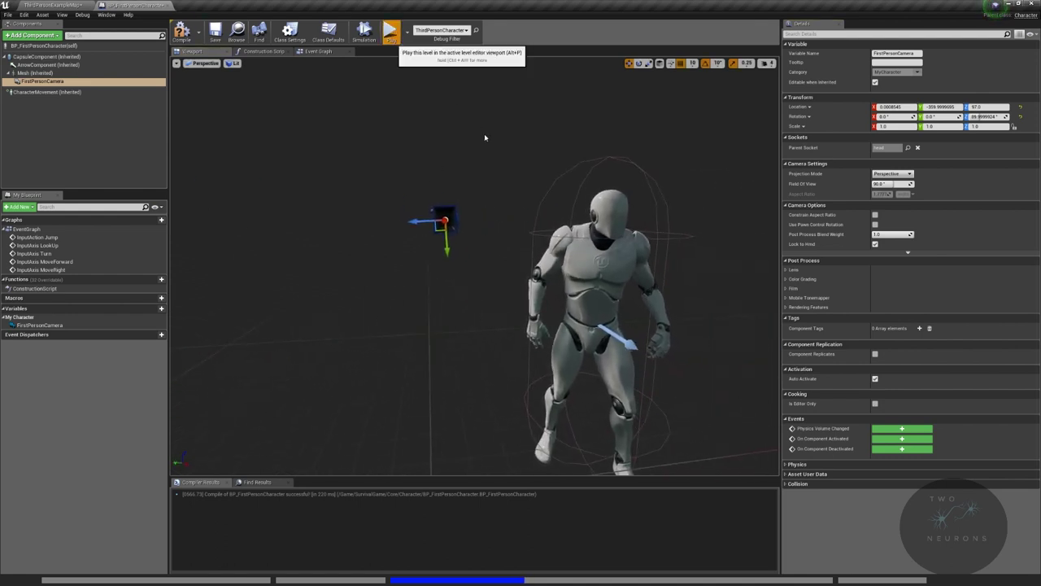
key("w")
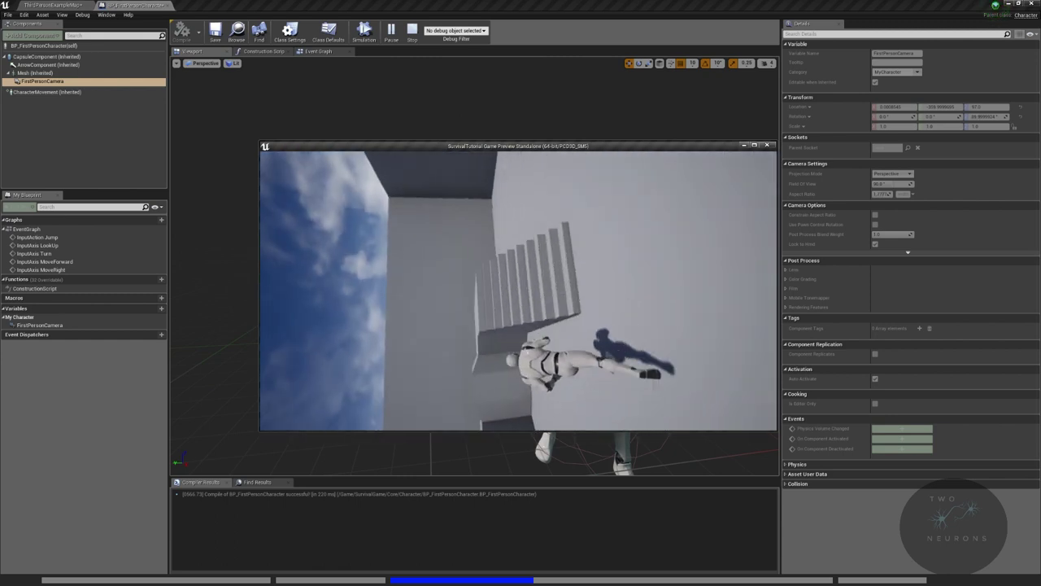
key("w")
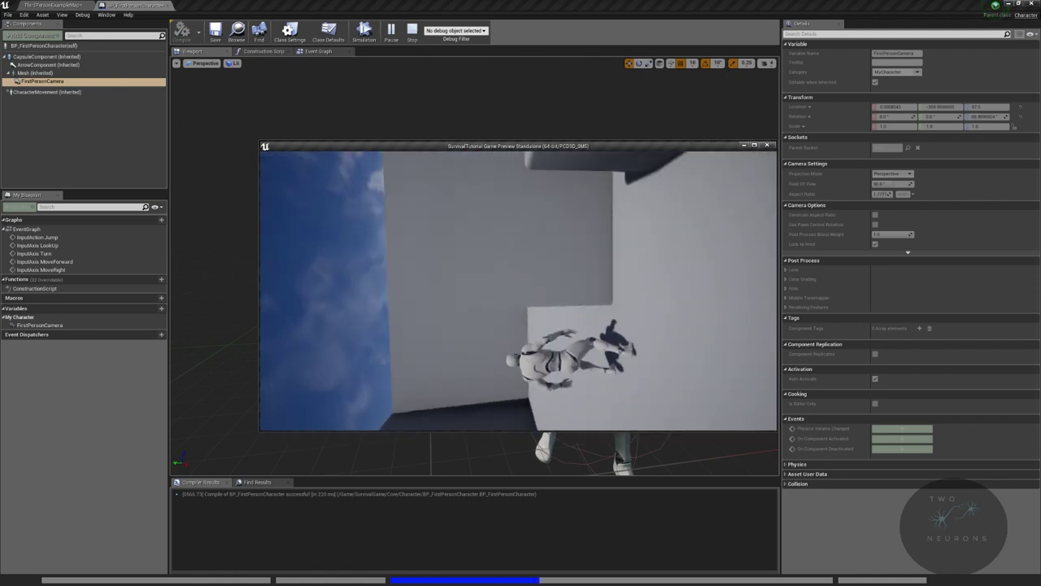
key("Escape")
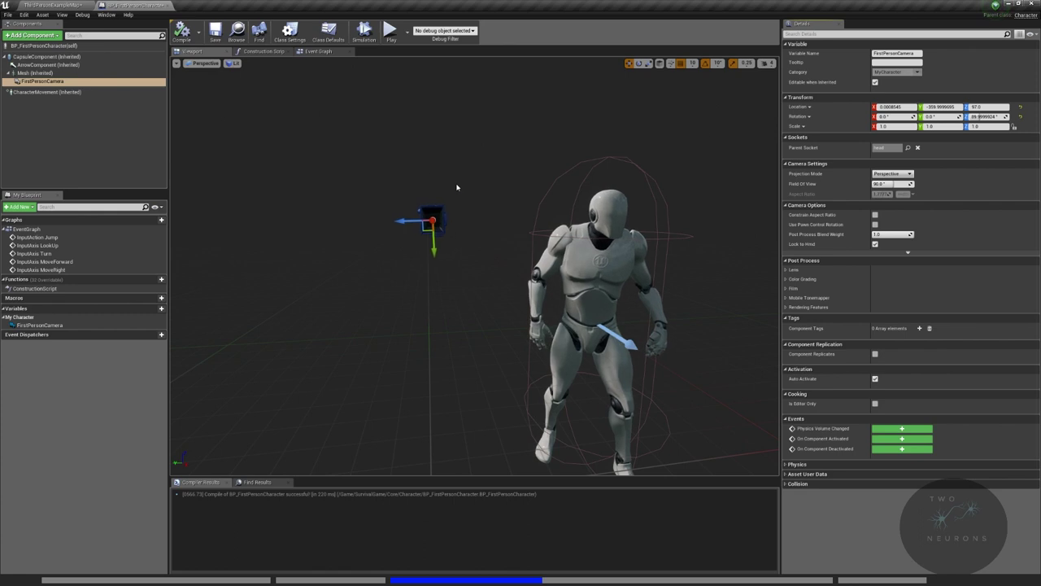
- Set FirstPersonCamera's X rotation to -90 degrees
left_click(888, 116)
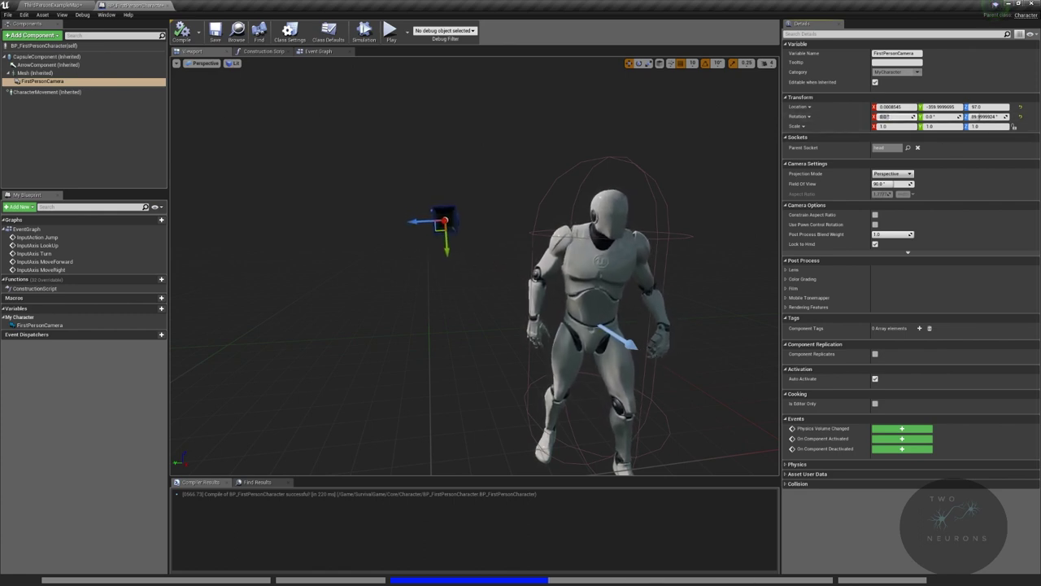
type("-")
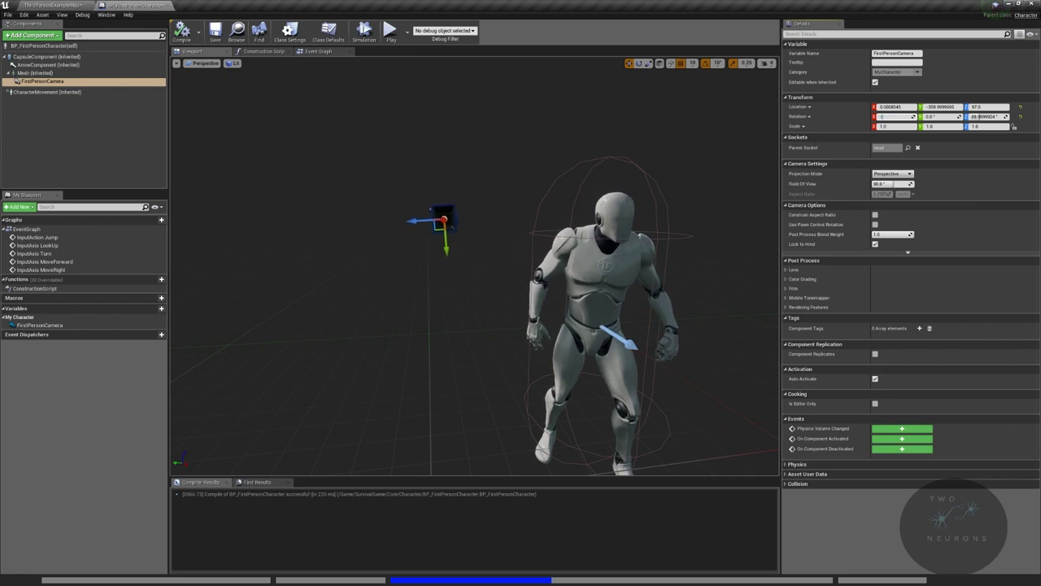
type("90")
key("Return")
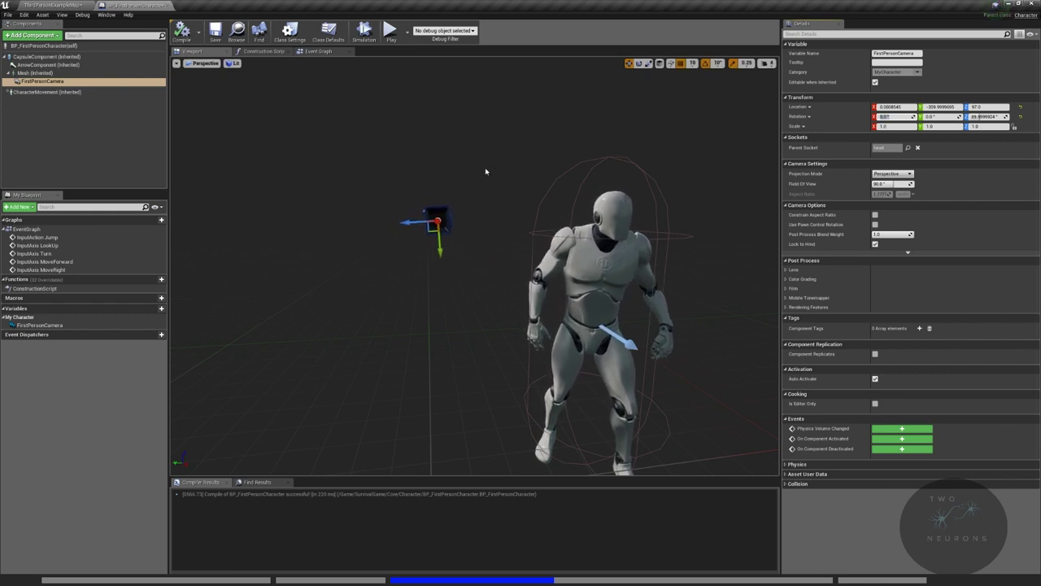
right_click_drag(487, 171, 594, 176)
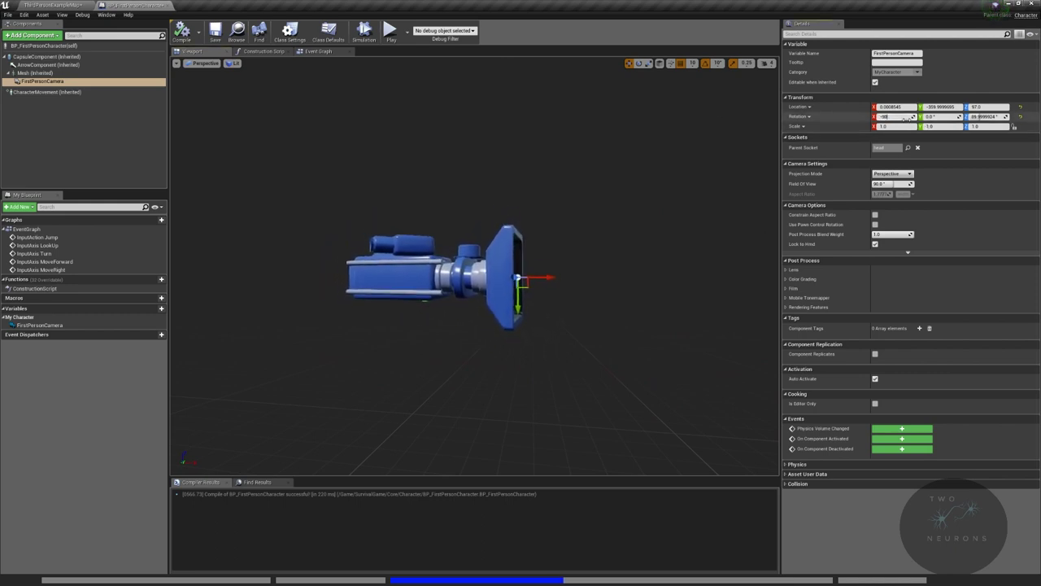
key("Return")
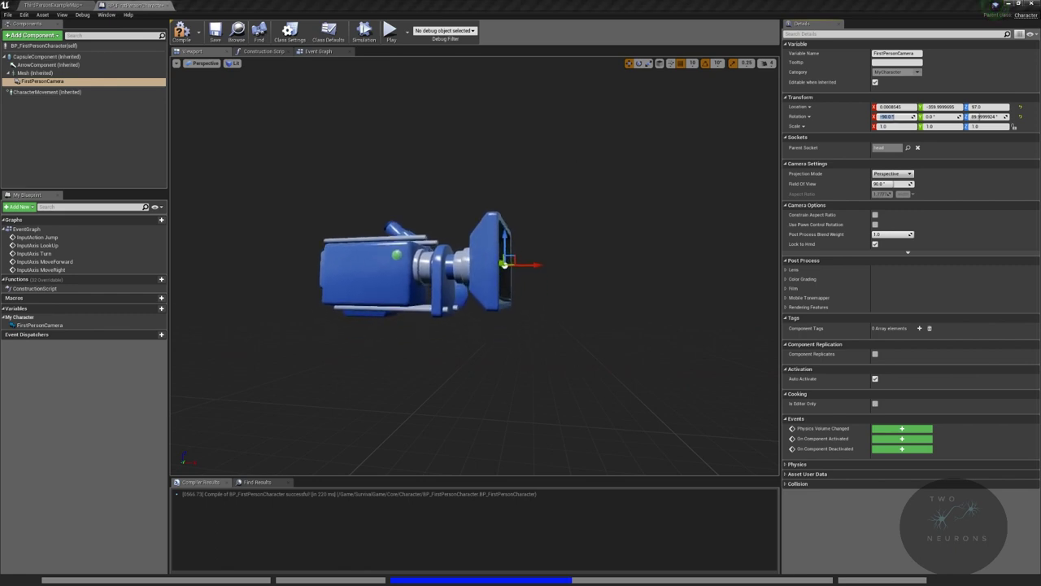
- Play-test the rotated camera by running the character around the arena, and stop the session
mouse_move(428, 66)
right_mouse_down()
mouse_move(407, 68)
mouse_move(498, 69)
mouse_move(429, 67)
right_mouse_up()
key("s")
left_click(389, 30)
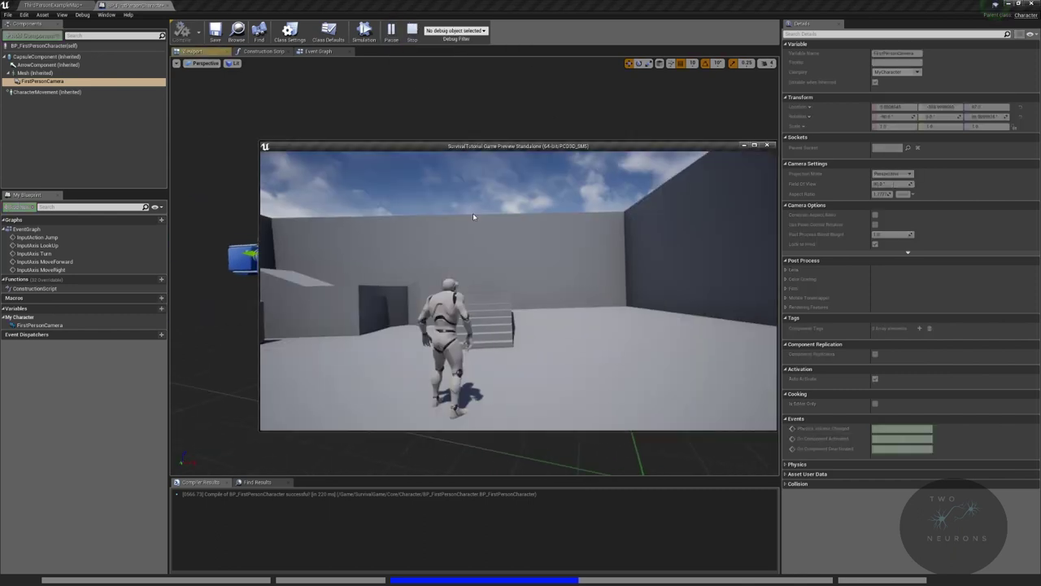
key("w")
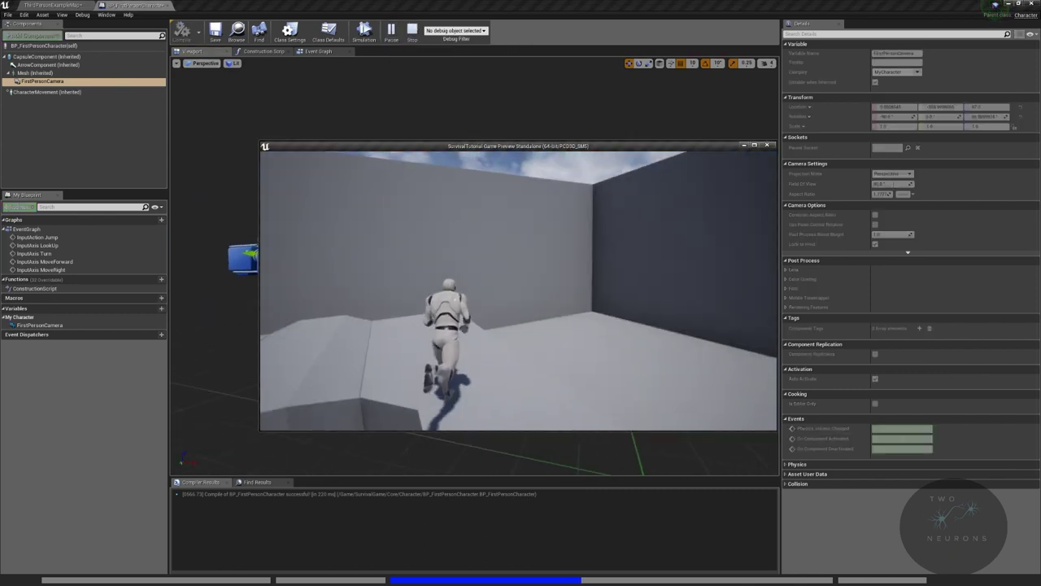
key("w")
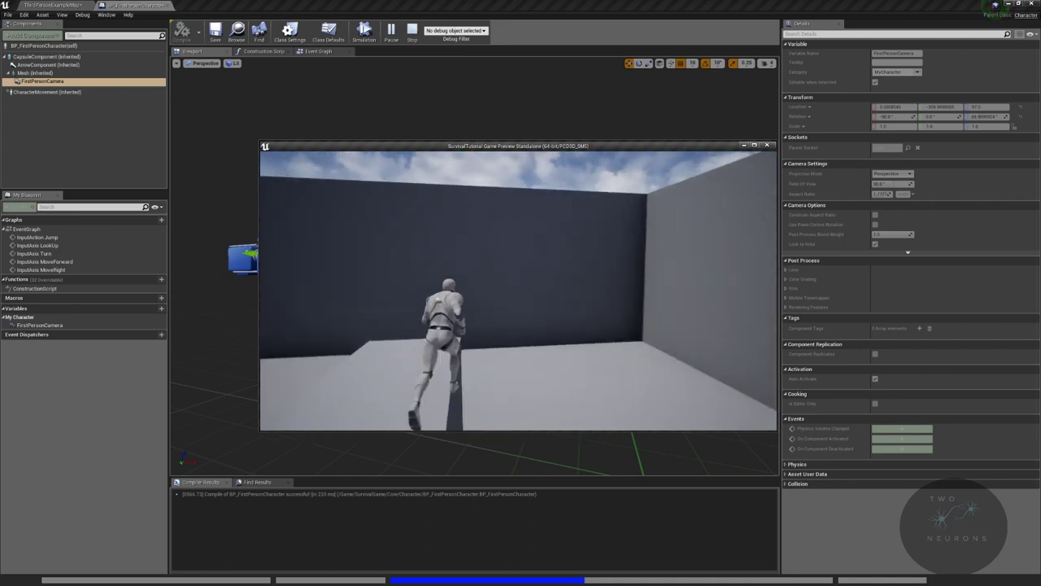
key("w")
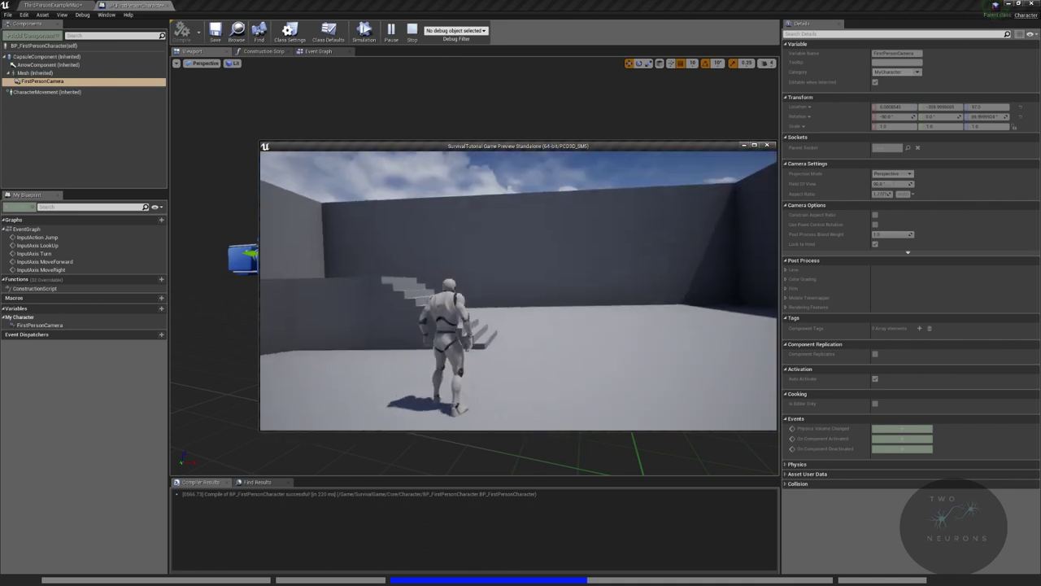
key("Escape")
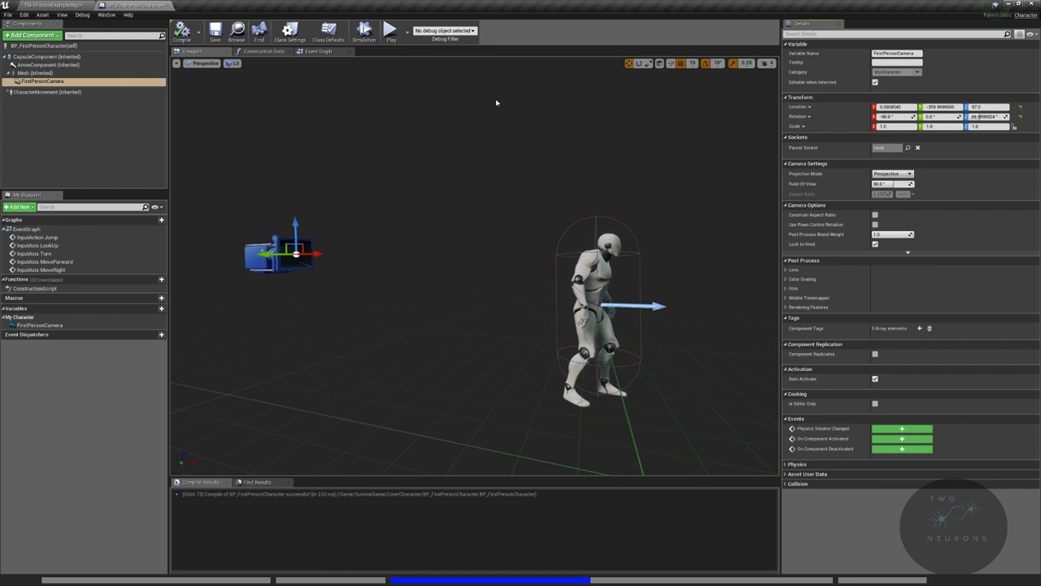
- Move FirstPersonCamera from behind the character to the front of its head, at about Y 10 and Z -3
right_click_drag(554, 179, 639, 175)
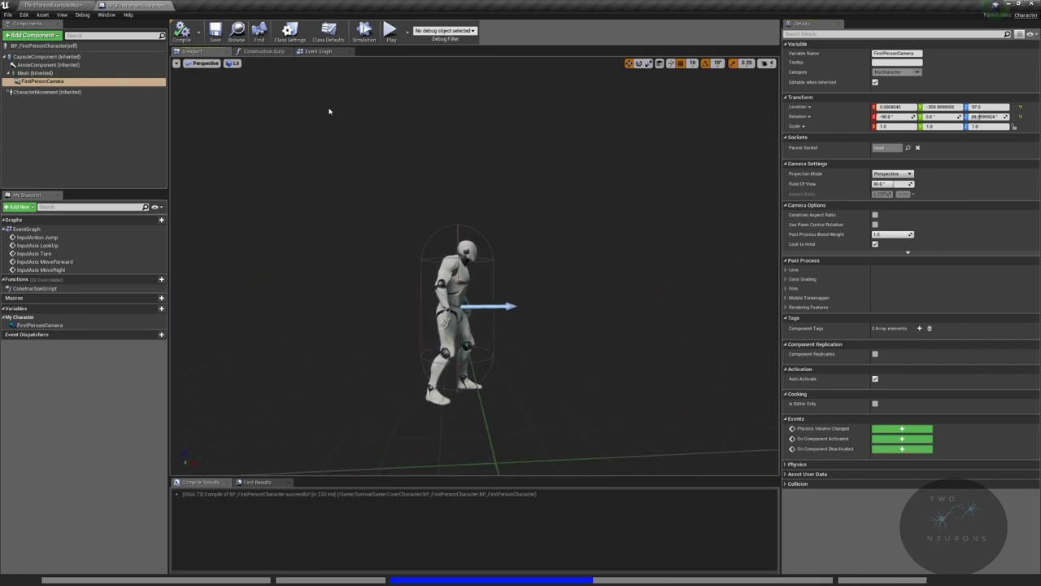
right_click_drag(329, 111, 383, 137)
right_click_drag(398, 239, 318, 252)
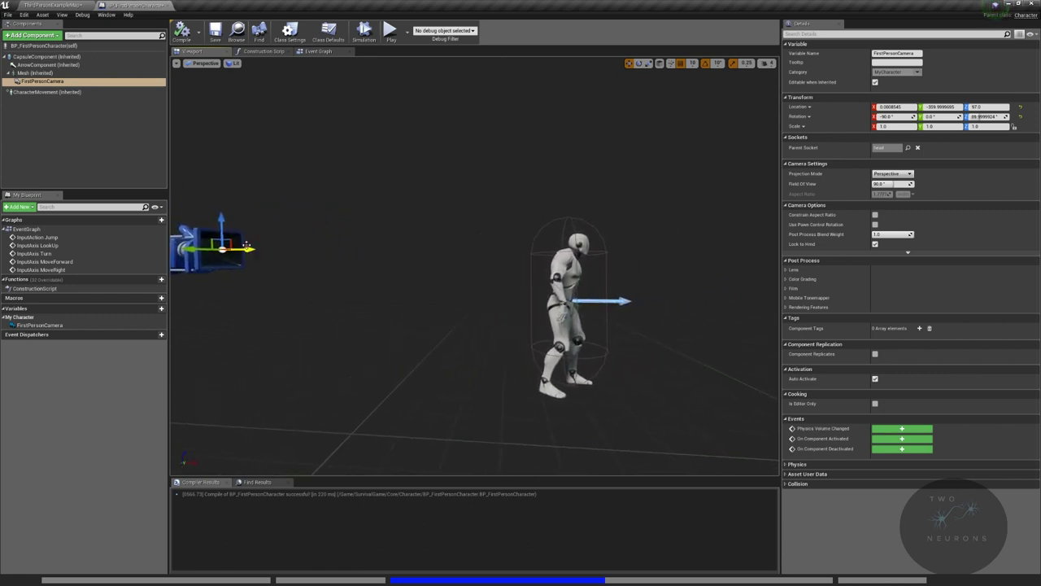
left_click_drag(246, 244, 606, 249)
right_click_drag(606, 248, 338, 237)
left_click_drag(342, 214, 530, 208)
right_click_drag(527, 209, 639, 212)
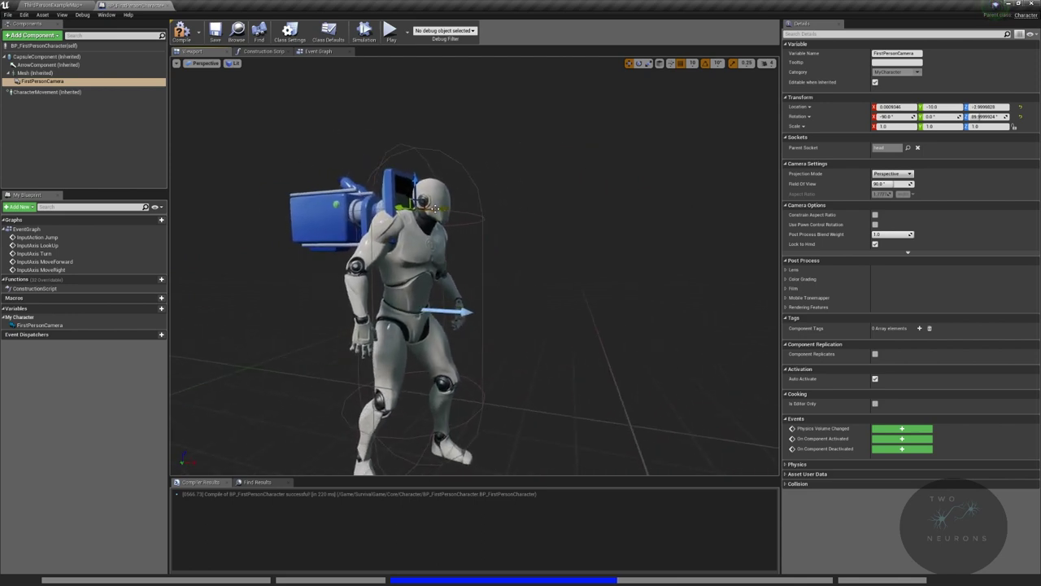
left_click_drag(435, 209, 466, 211)
right_click_drag(466, 211, 532, 187)
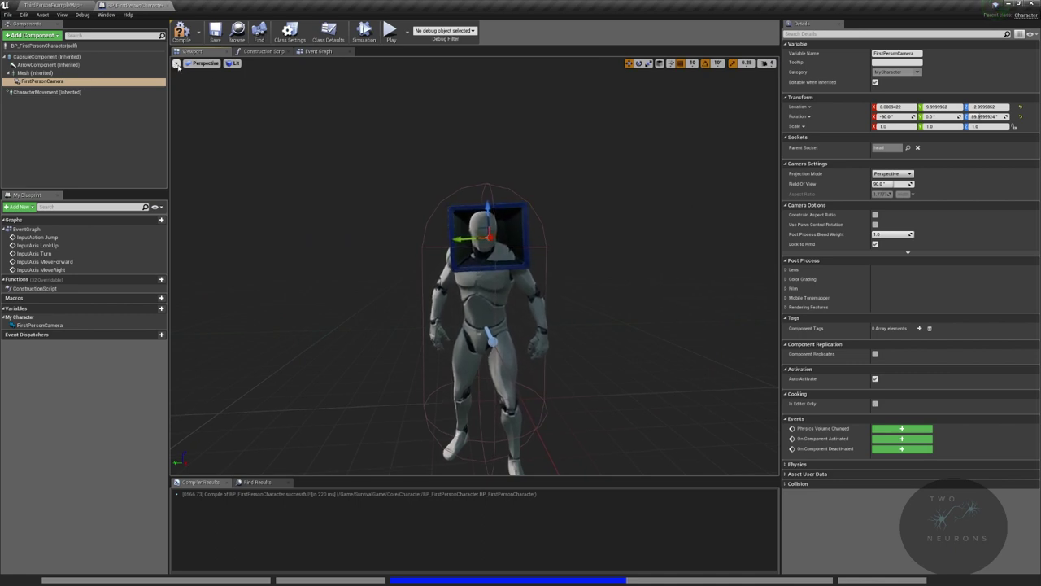
- Switch the blueprint viewport to the Top orthographic view with Lit shading, framed on the camera and head
left_click(175, 65)
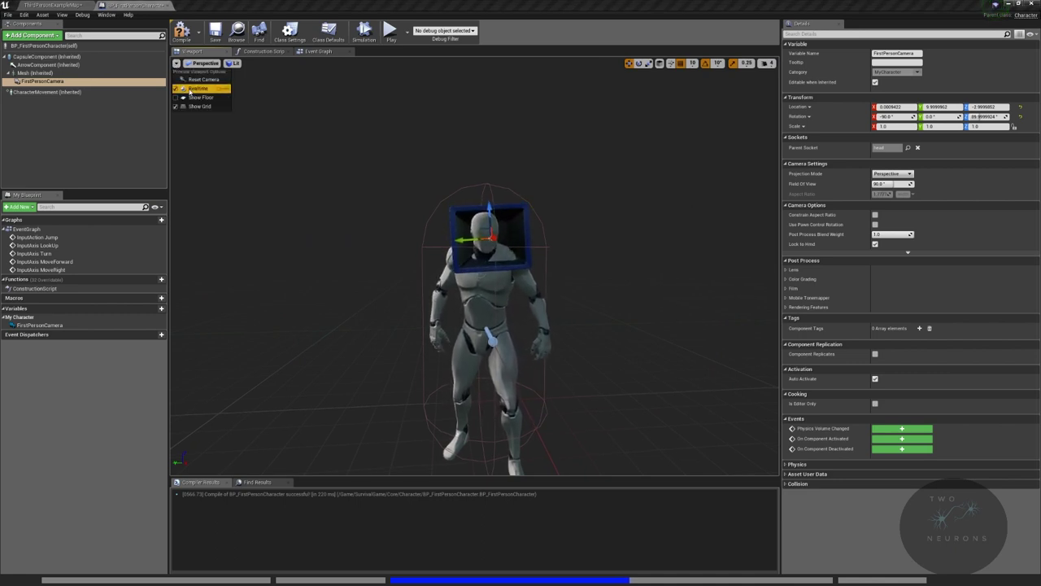
left_click(206, 86)
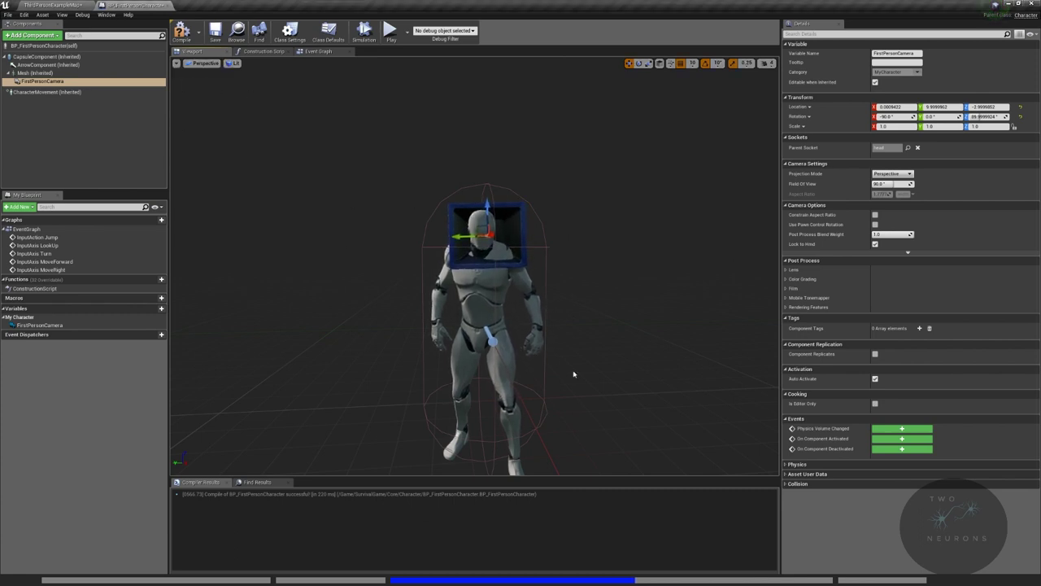
left_click(205, 64)
left_click(208, 91)
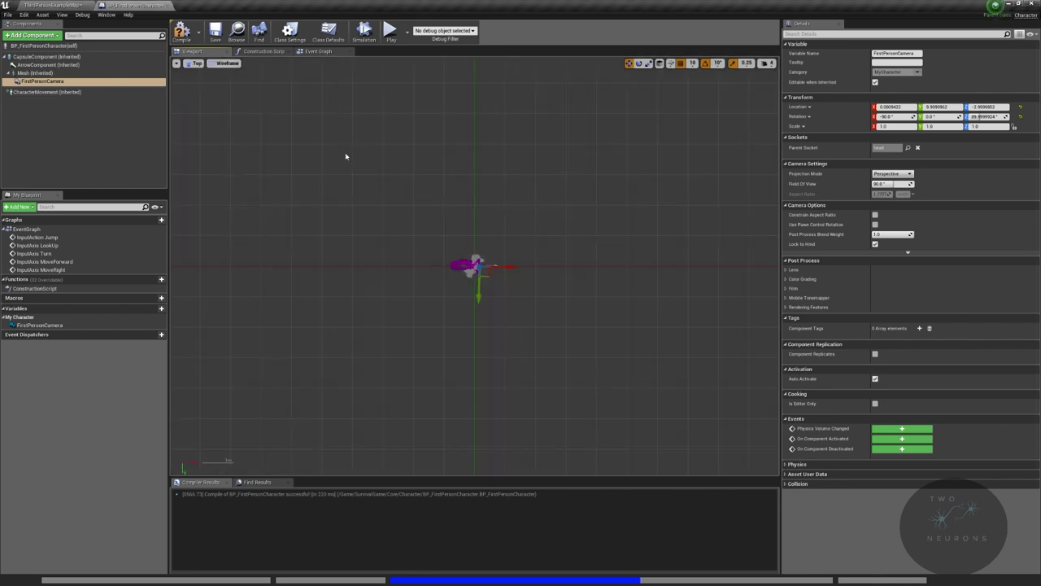
left_click(195, 63)
left_click(208, 79)
left_click(202, 64)
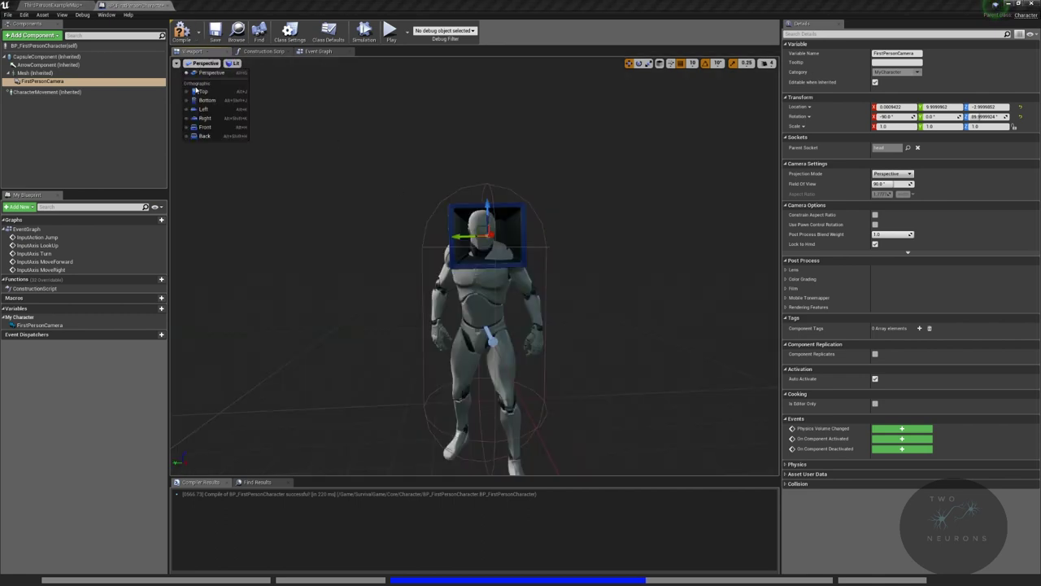
left_click(197, 91)
left_click(218, 63)
left_click(224, 75)
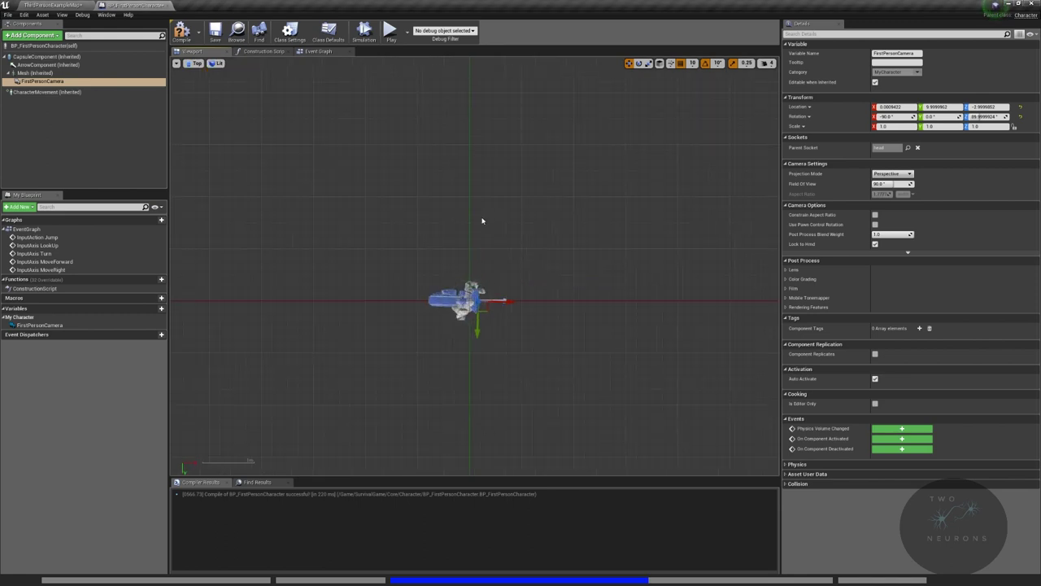
scroll(482, 220, "up", 10)
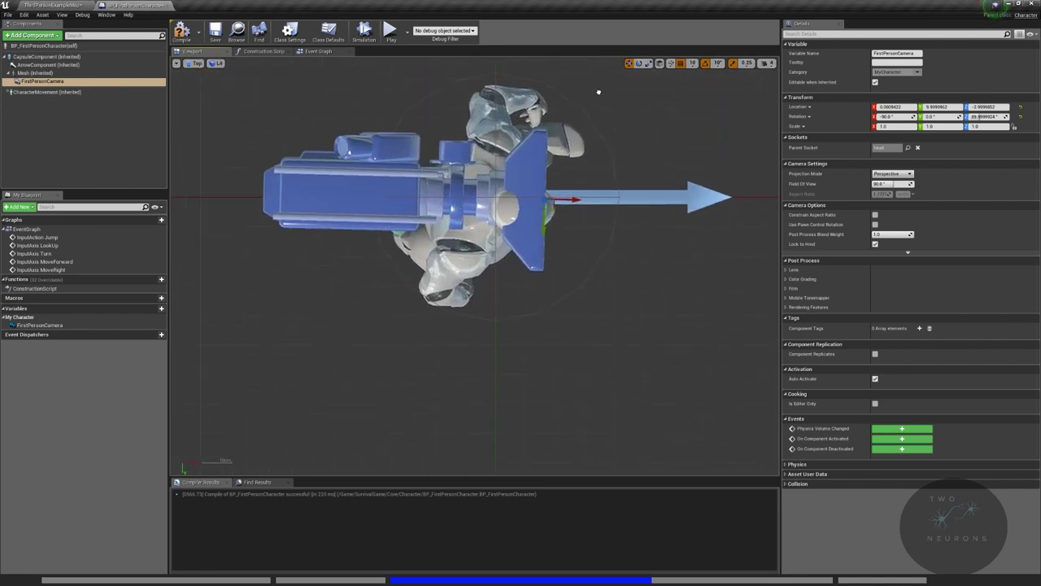
right_click_drag(598, 92, 619, 75)
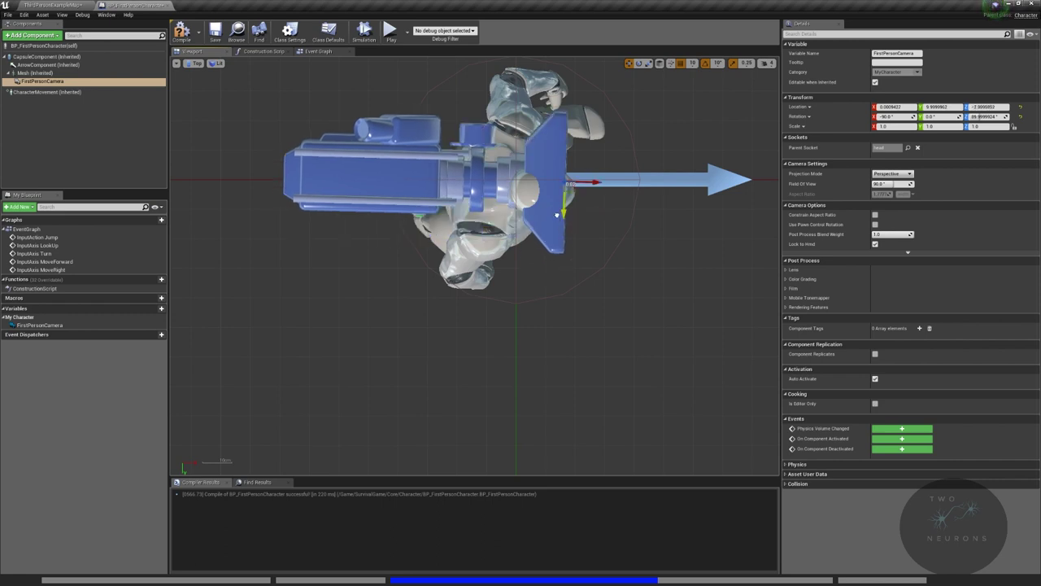
- Set the position grid snap to 5 and shift FirstPersonCamera sideways to a Z location of about 2
left_click(718, 63)
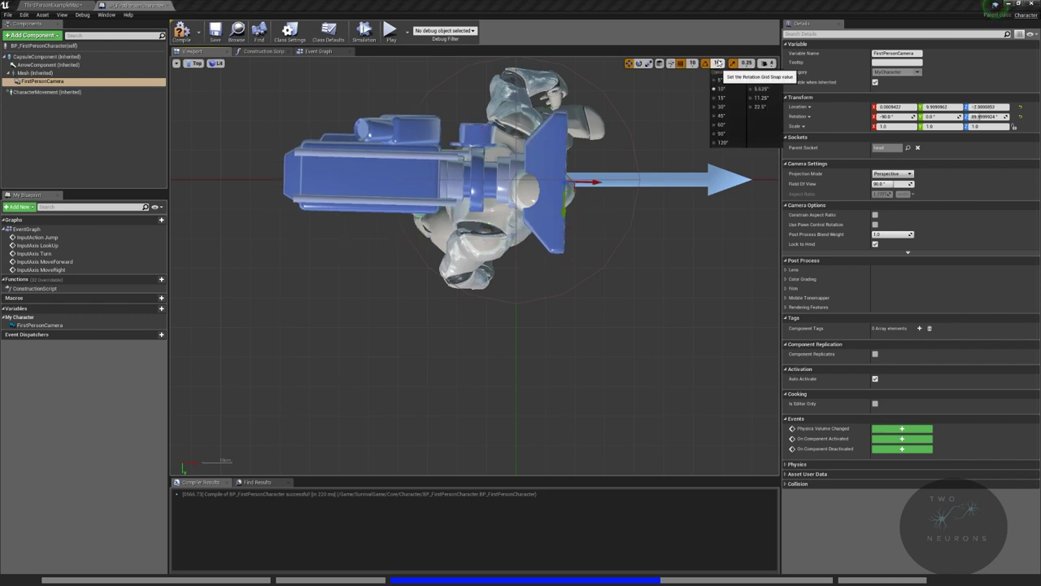
left_click(693, 64)
left_click(698, 89)
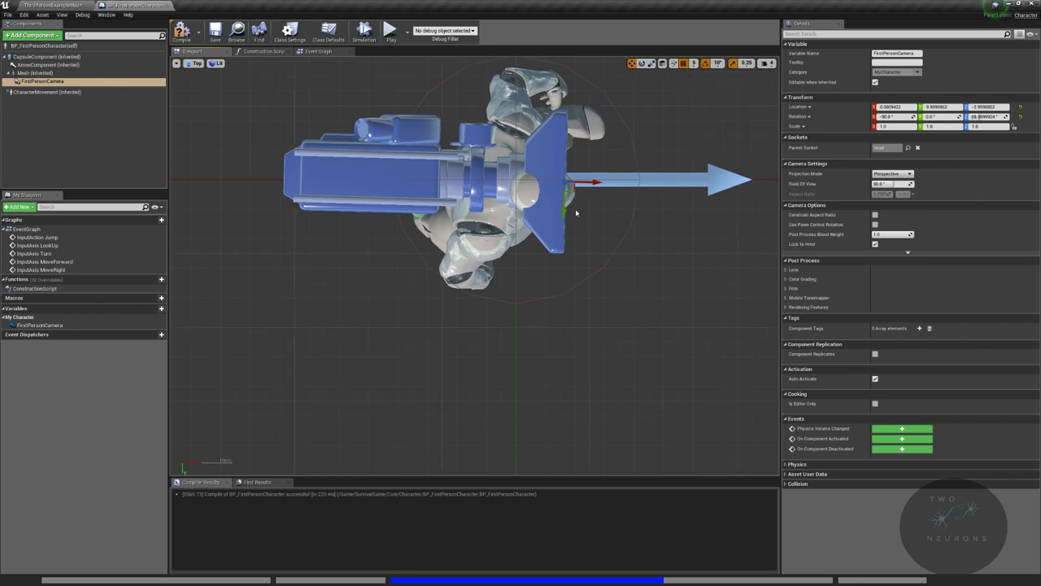
left_click_drag(563, 210, 561, 224)
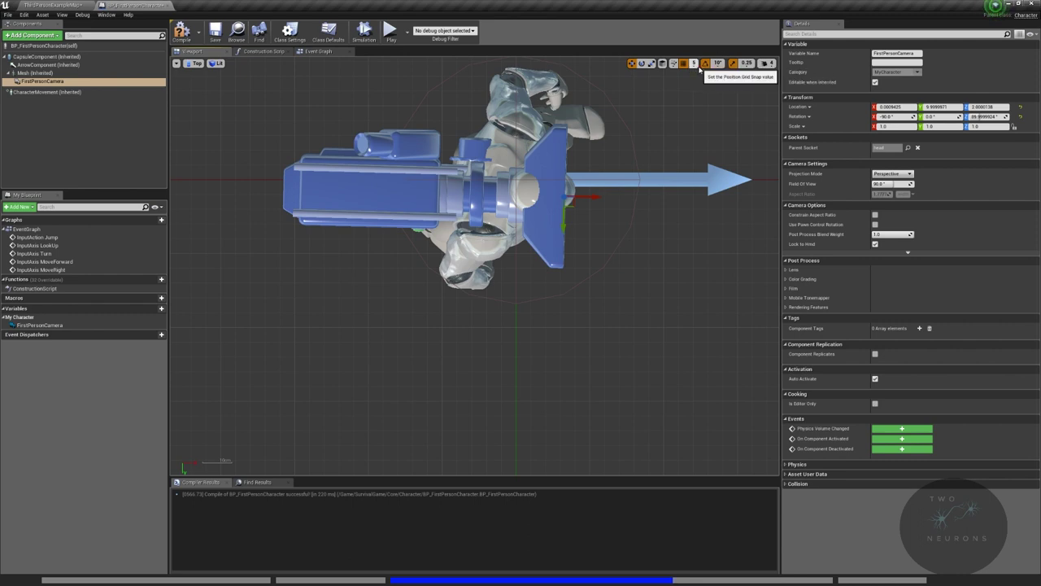
left_click(695, 65)
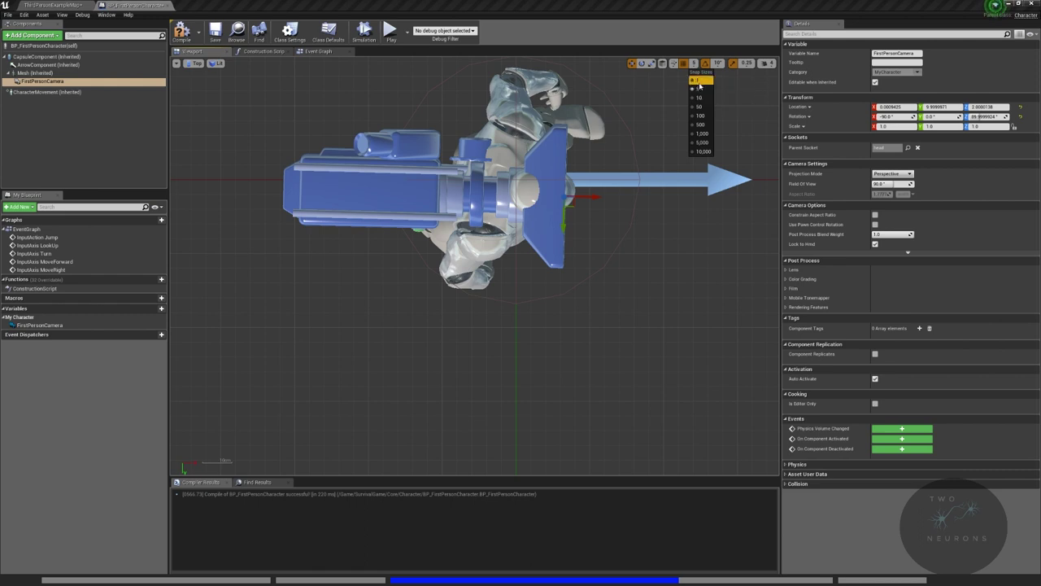
left_click(697, 89)
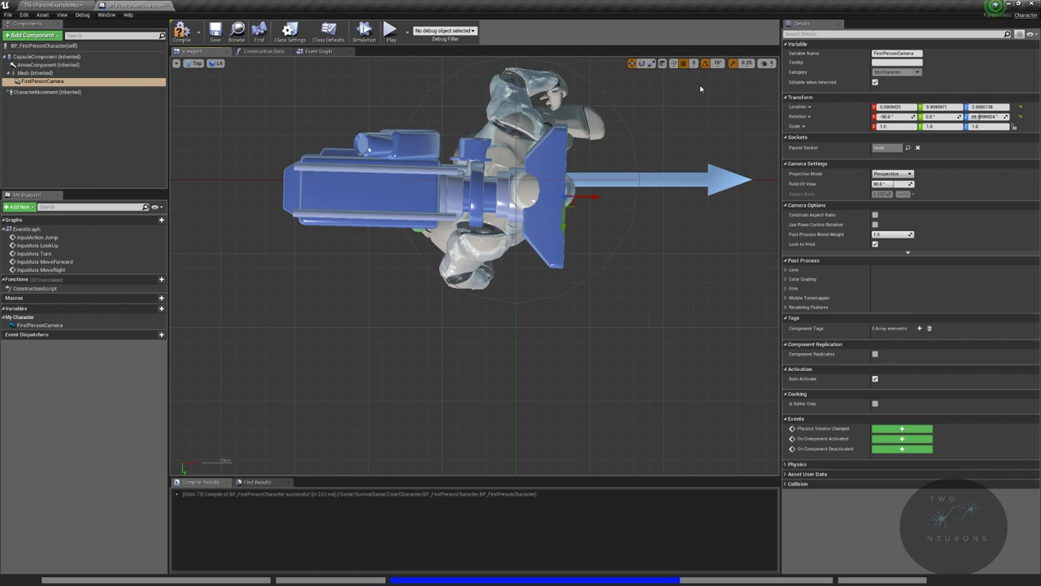
- In the Front view, try FirstPersonCamera one snap increment to the side at about Z -3, and move it back to about Z 2
left_click(197, 64)
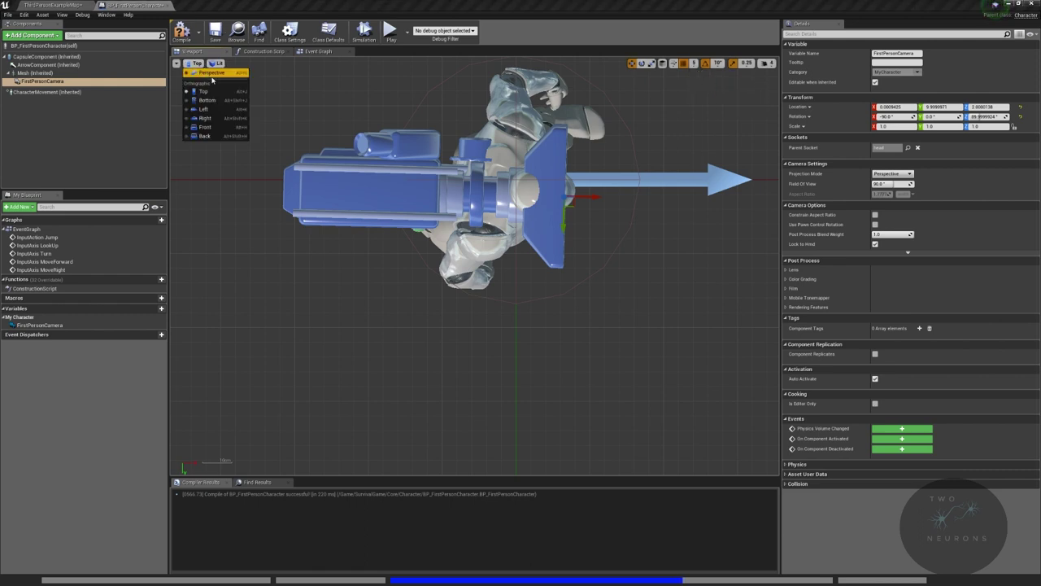
left_click(210, 127)
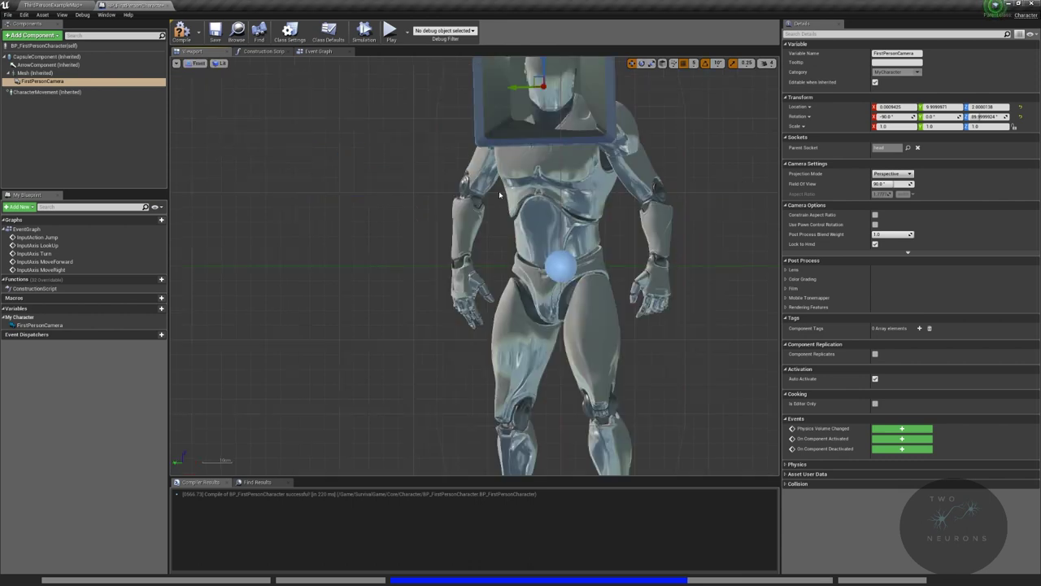
scroll(501, 187, "up", 2)
right_click_drag(501, 183, 501, 432)
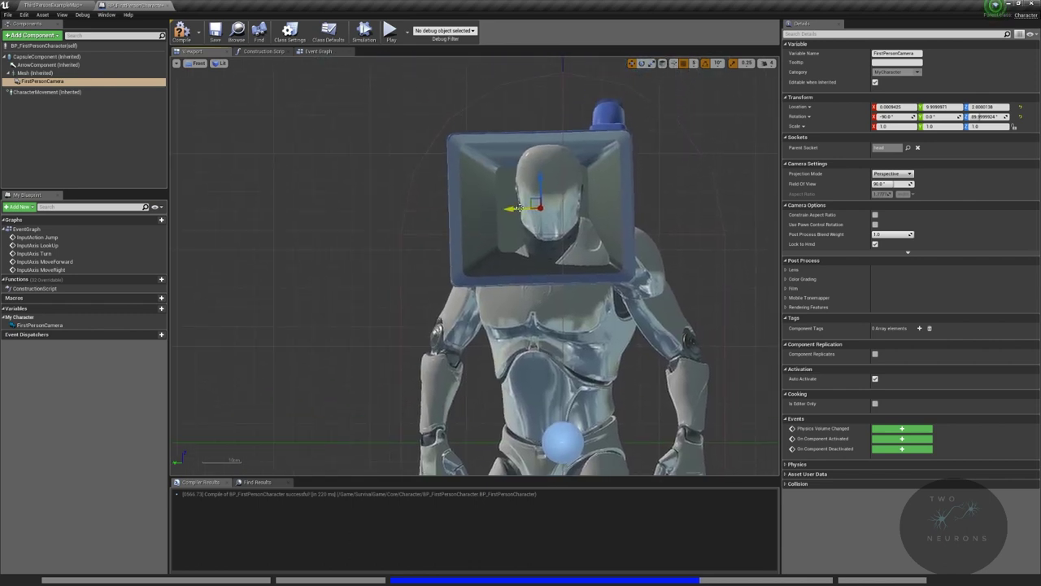
left_click_drag(527, 209, 538, 211)
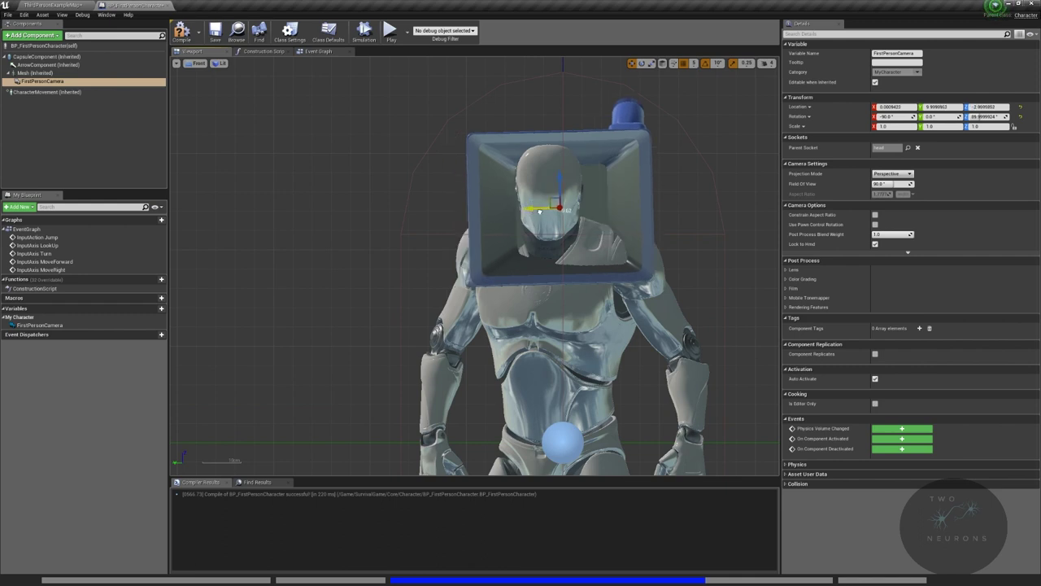
left_click_drag(539, 210, 514, 204)
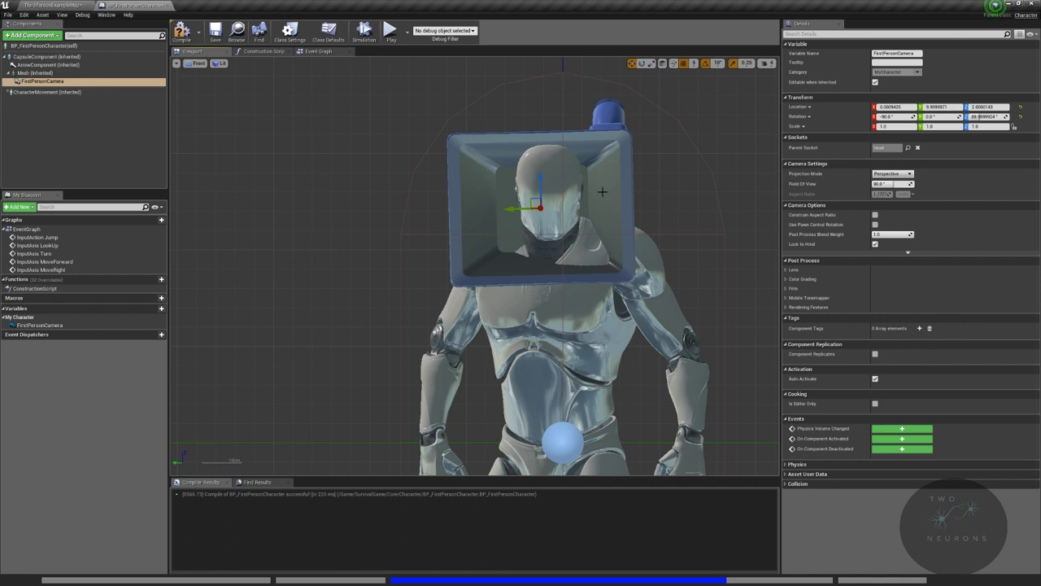
right_click_drag(603, 192, 639, 182)
- Return to the Perspective view and set FirstPersonCamera's location to X 0.01, Y 10.0 and Z 1.5
left_click(193, 65)
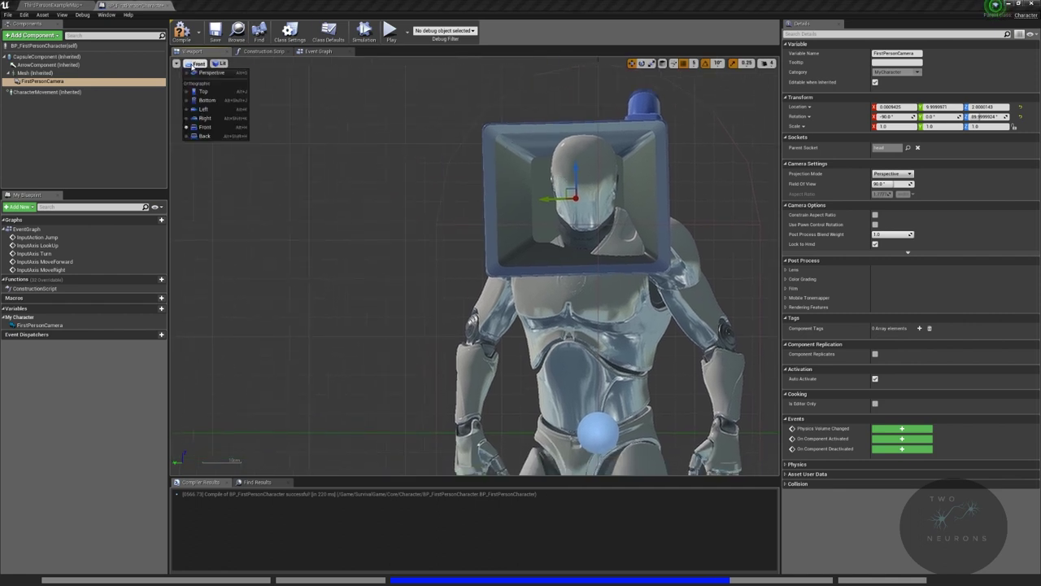
left_click(212, 73)
right_click_drag(325, 179, 486, 197)
key("w")
key("s")
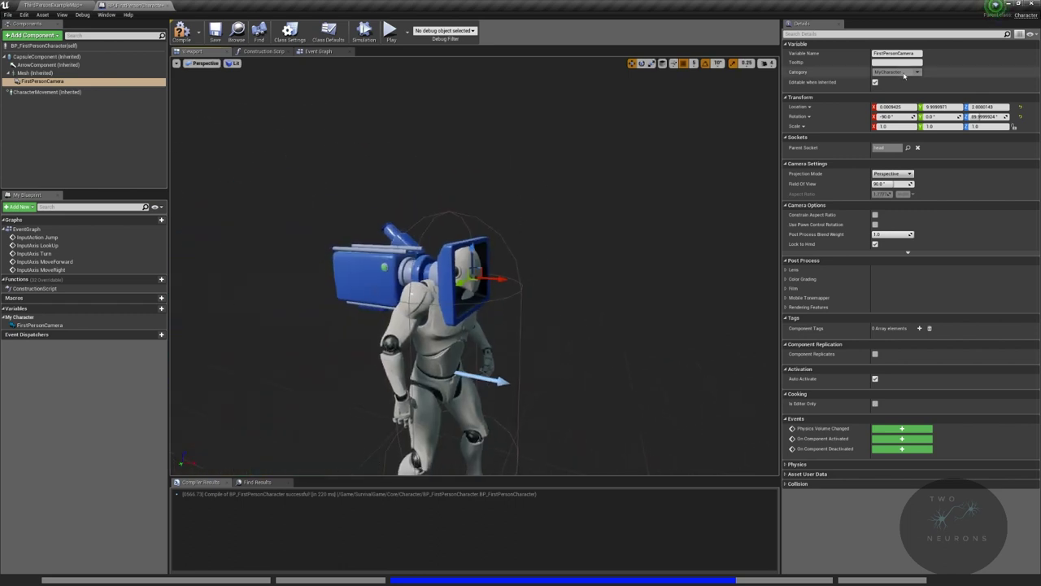
left_click(891, 106)
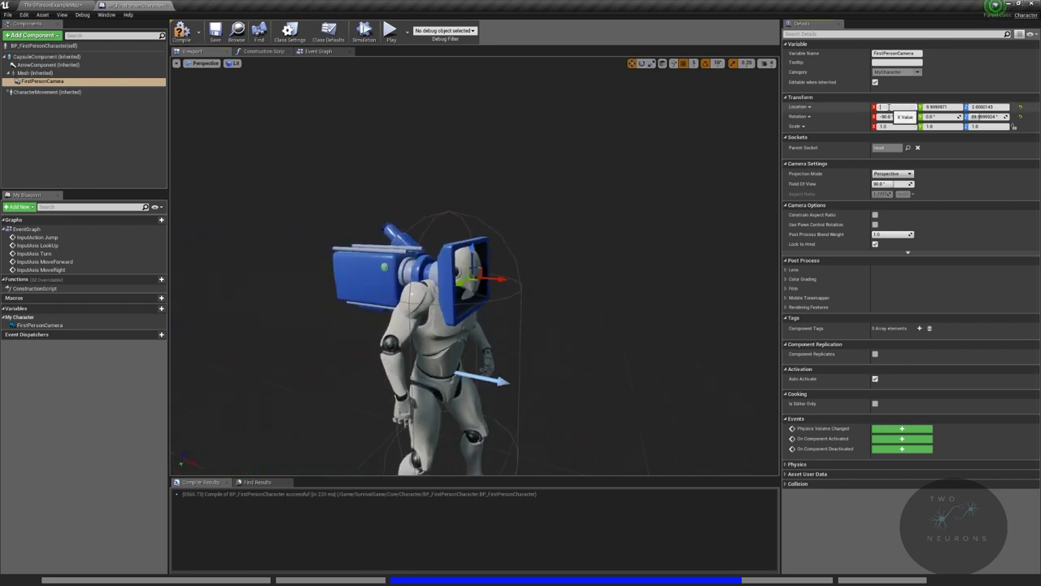
key("Tab")
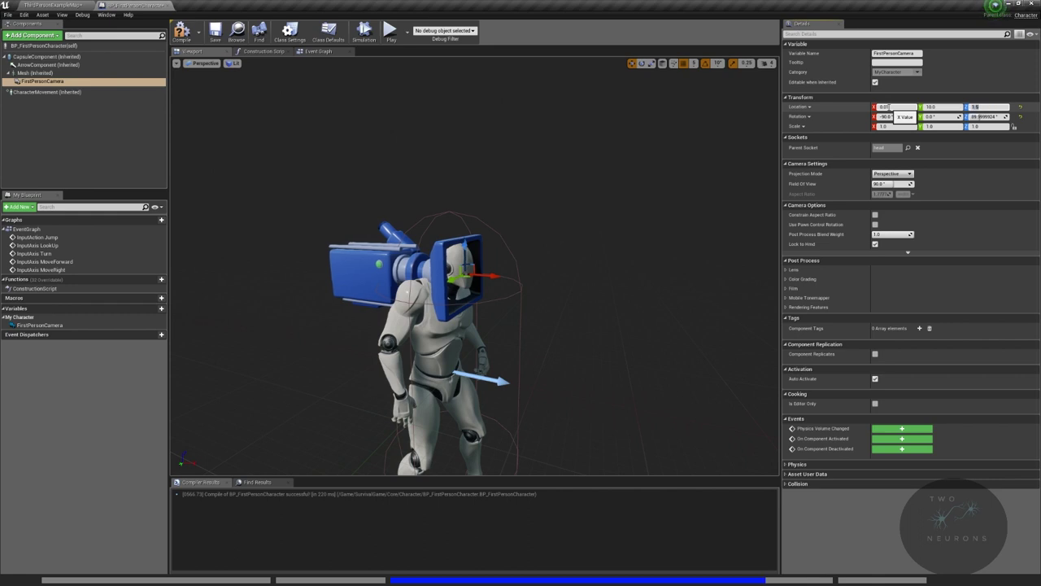
- Compile the blueprint, play-test the first-person view by running through the arena, and stop the session
left_click(178, 39)
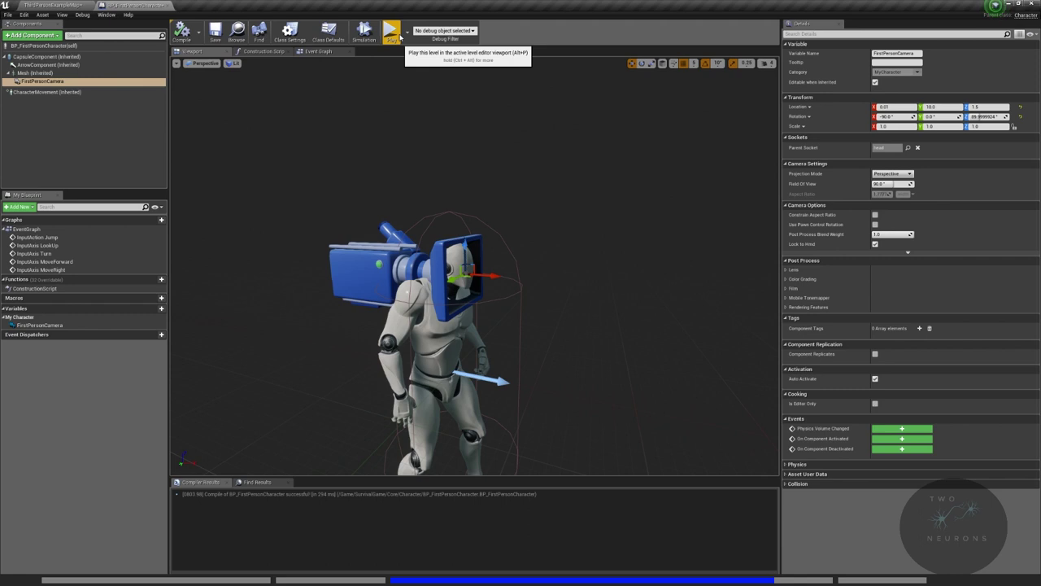
left_click(393, 36)
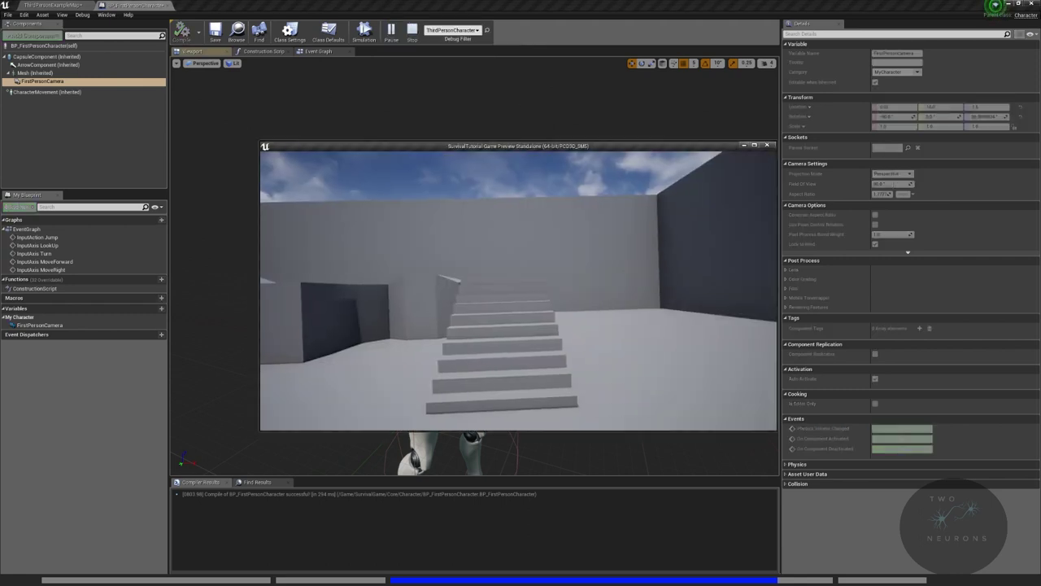
key("w")
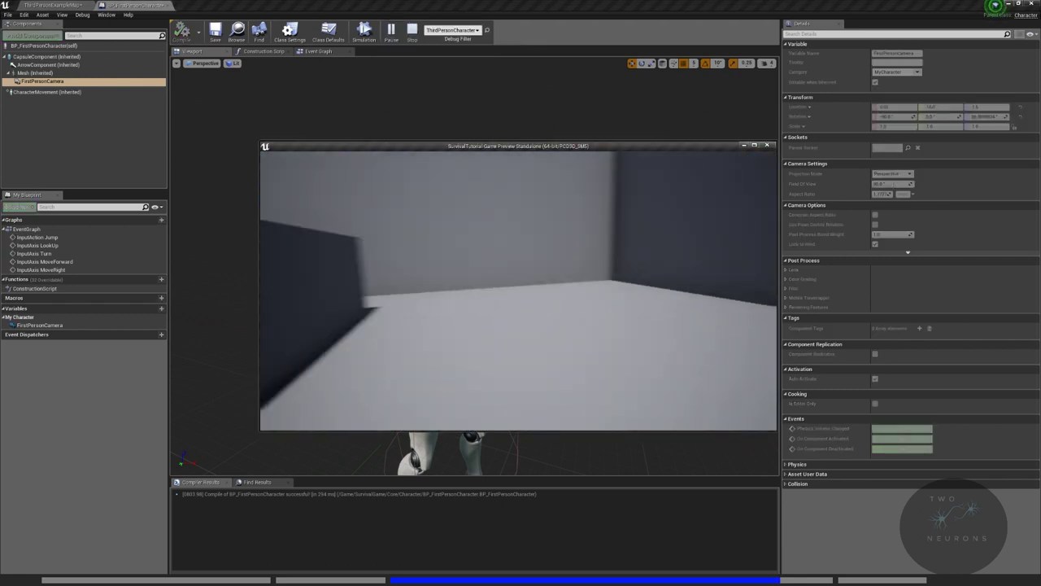
key("w")
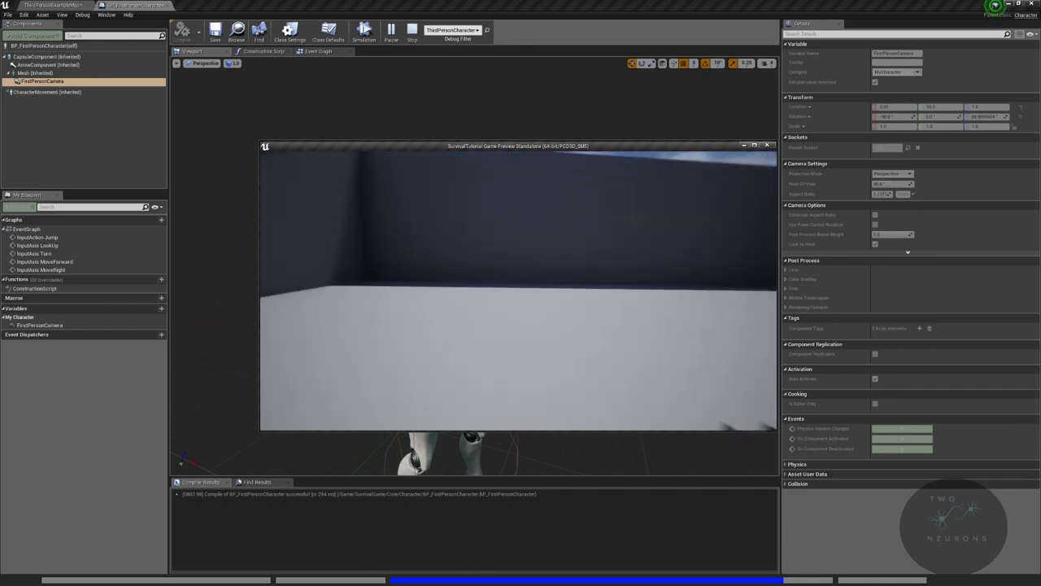
key("Escape")
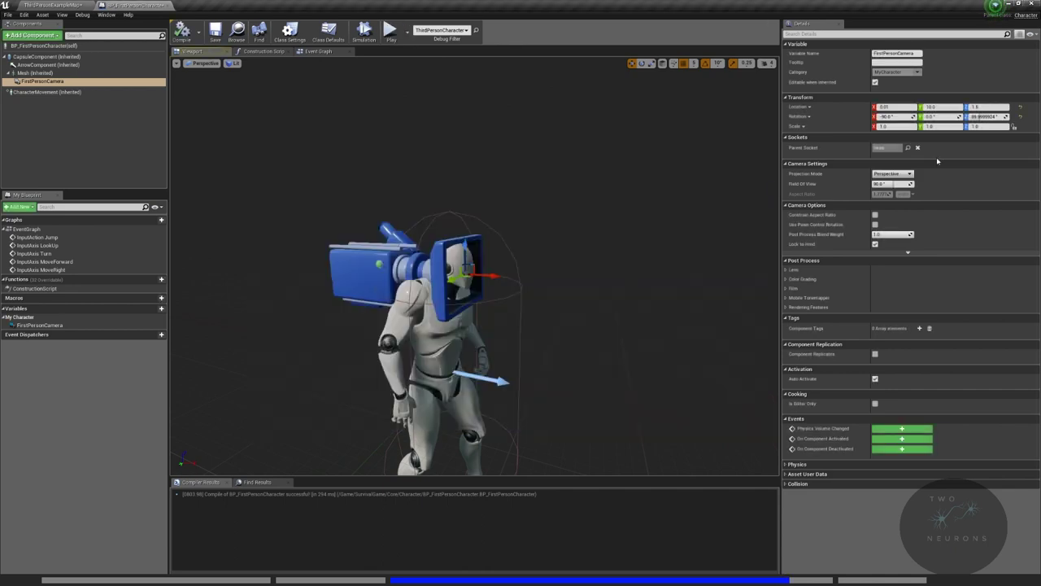
- Enable Use Pawn Control Rotation for FirstPersonCamera, compile, and enable Use Controller Rotation Yaw in the character's class defaults
mouse_move(797, 226)
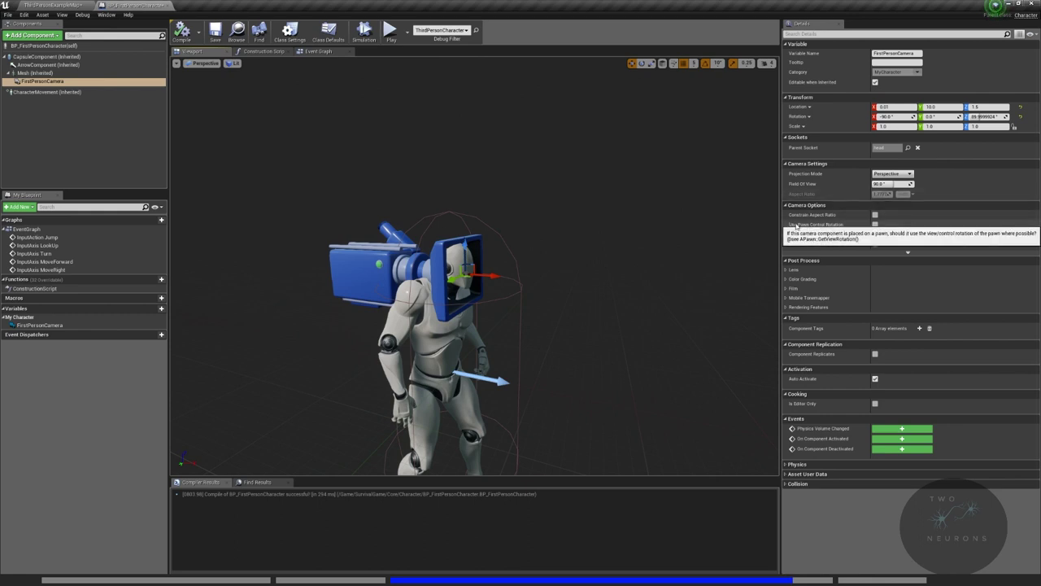
left_click(874, 224)
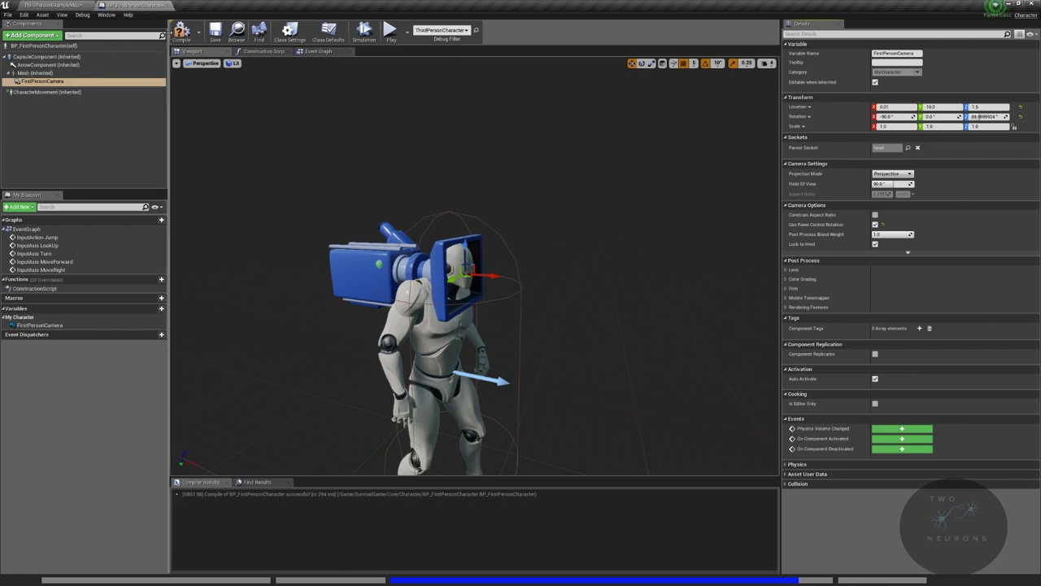
left_click(182, 33)
left_click(51, 46)
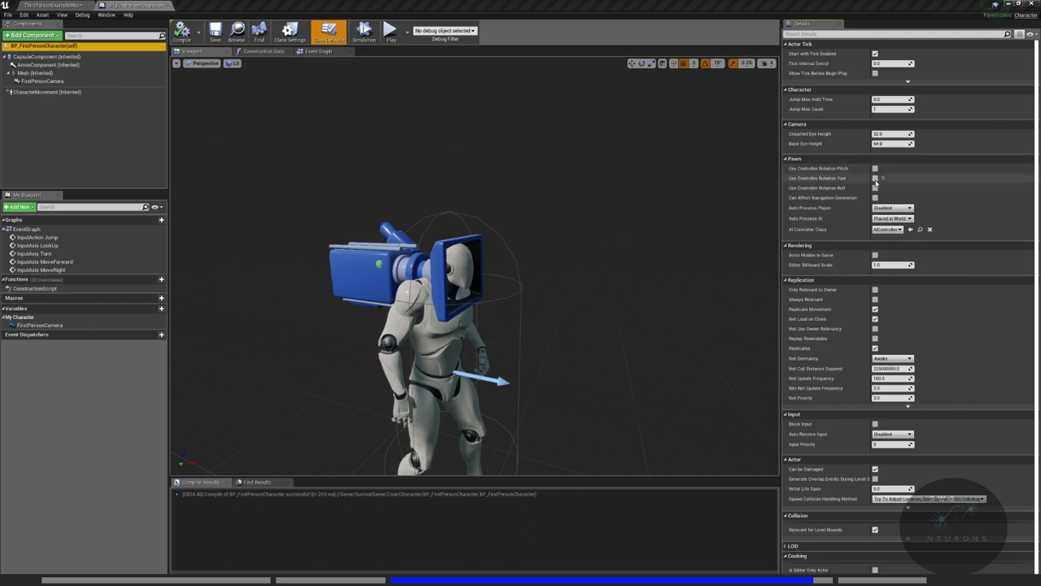
left_click(876, 178)
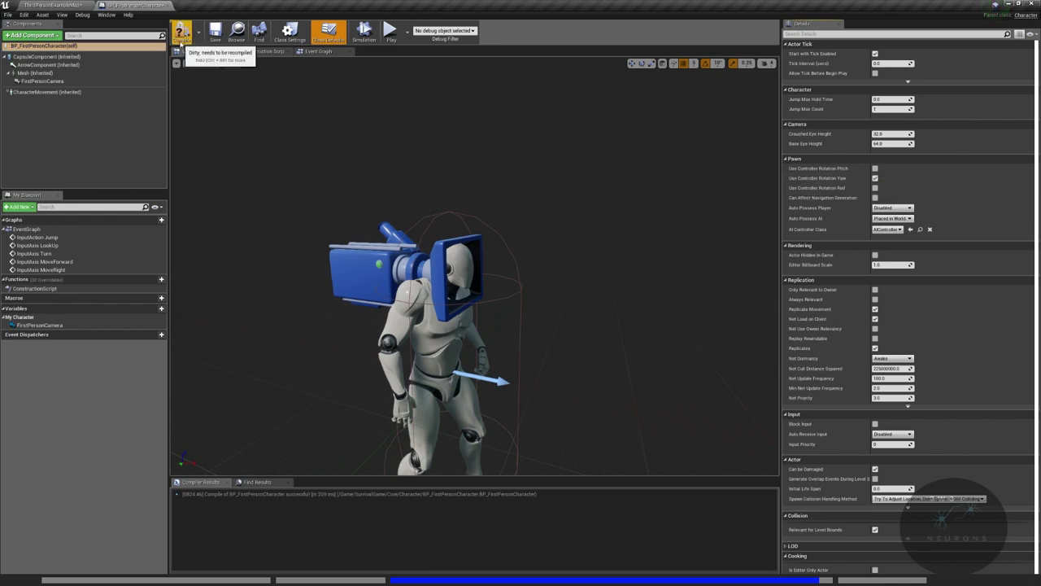
- Play-test the level from ThirdPersonExampleMap, moving forward and looking down at the body, and release the cursor while it runs
left_click(53, 5)
left_click(448, 33)
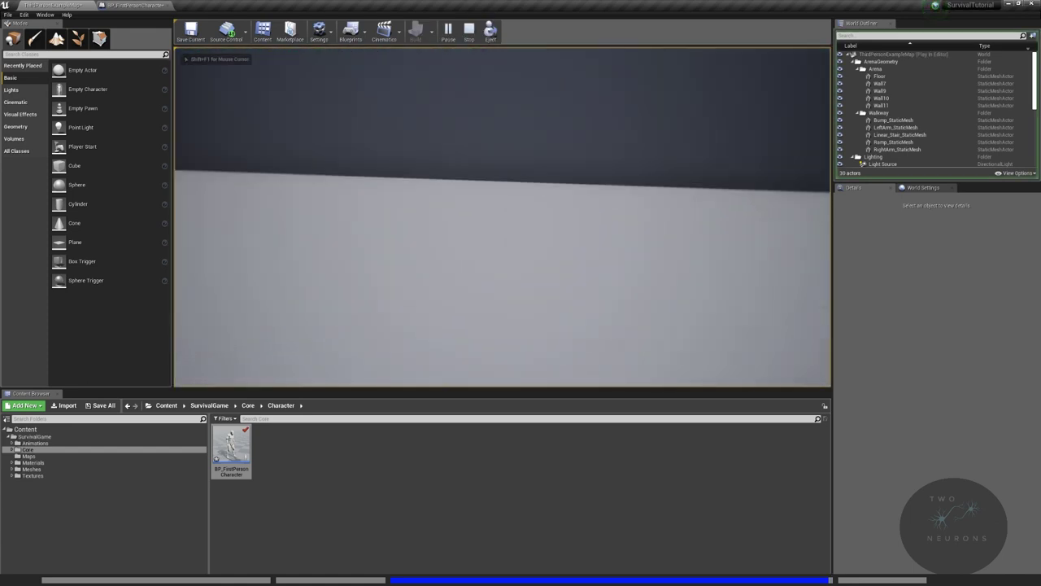
key("w")
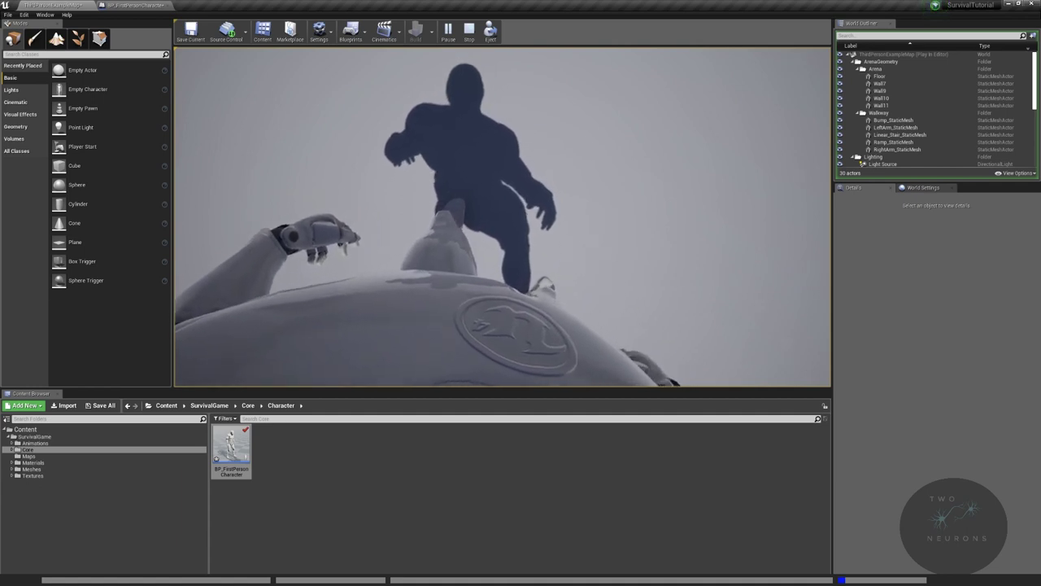
key("shift+F1")
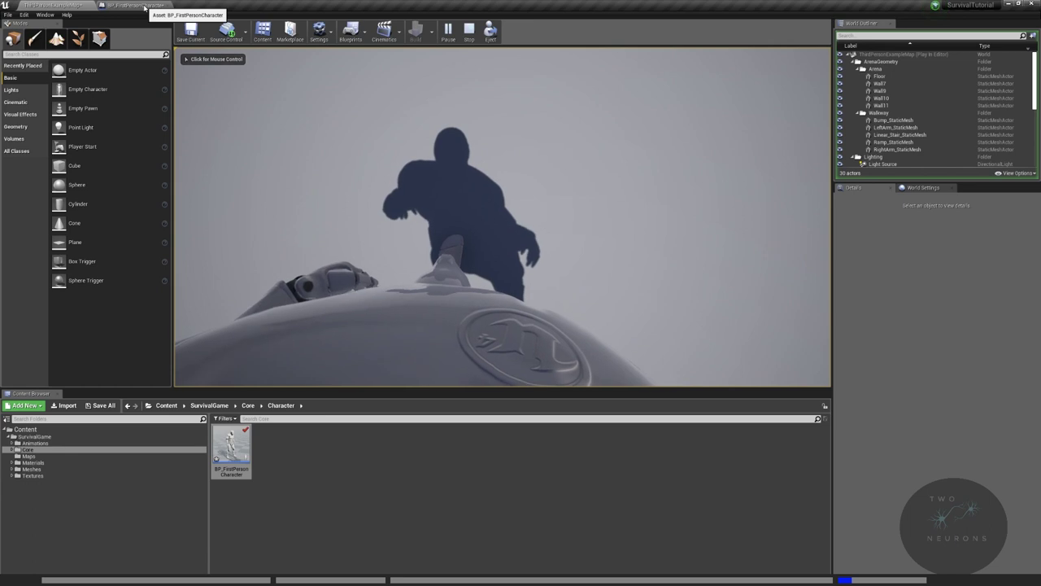
- In the BP_FirstPersonCharacter viewport, examine the mesh's pose and the camera placement in the Front view and from the side in Perspective
left_click(145, 8)
right_click_drag(309, 210, 222, 192)
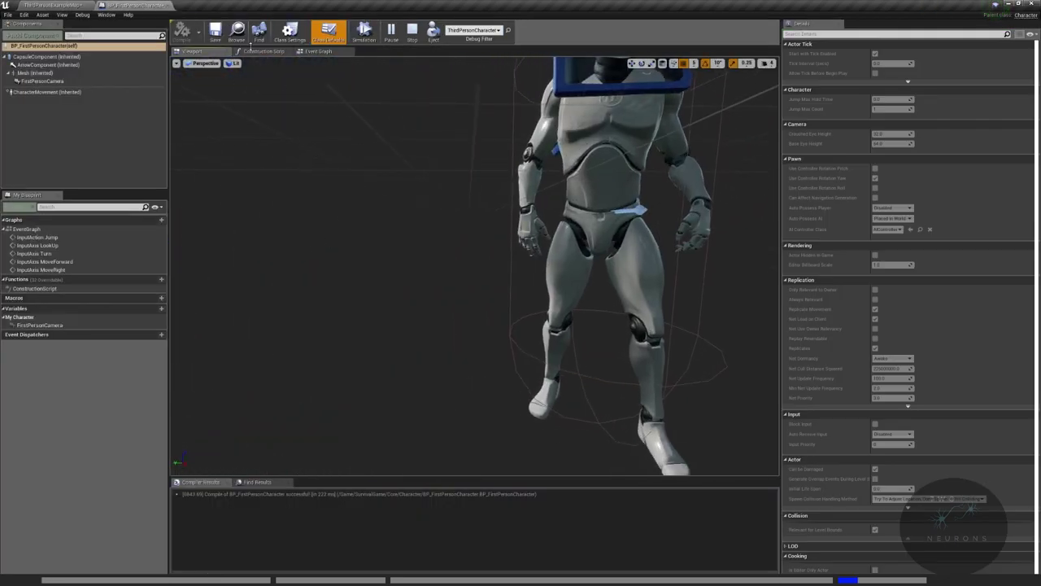
left_click(205, 63)
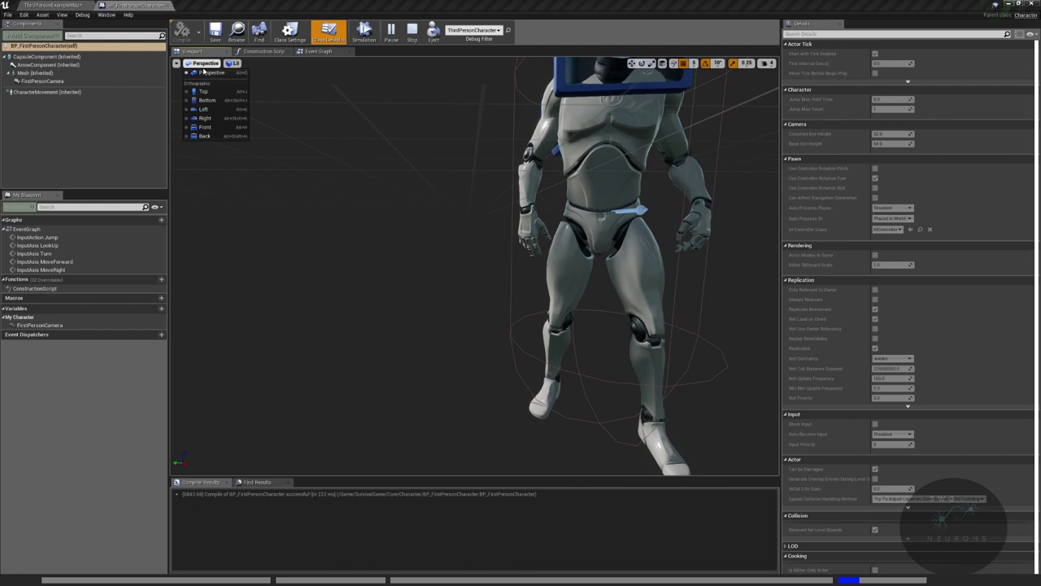
left_click(205, 127)
scroll(505, 247, "up", 4)
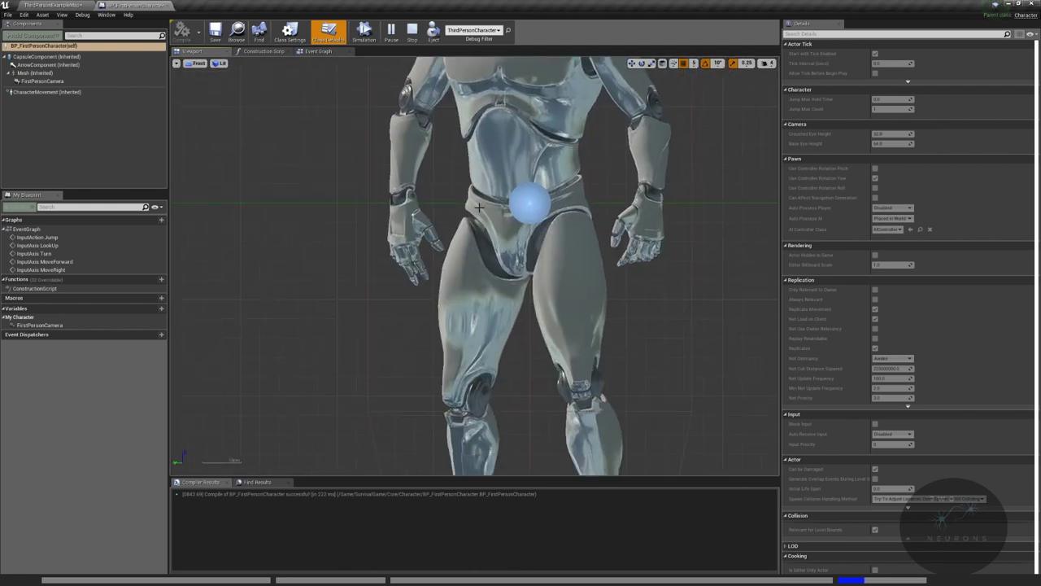
right_click_drag(561, 206, 542, 421)
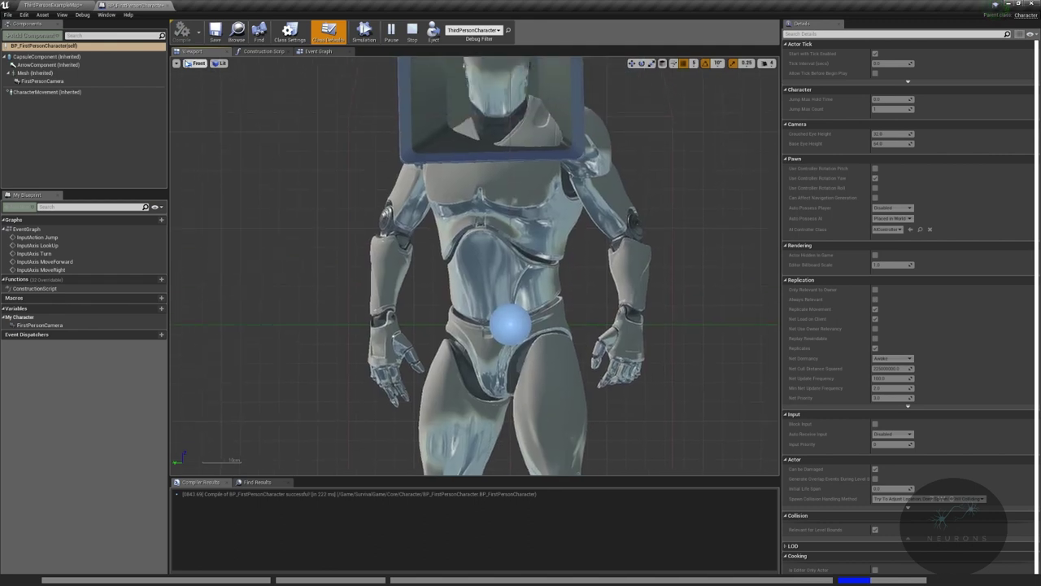
left_click(197, 65)
left_click(214, 75)
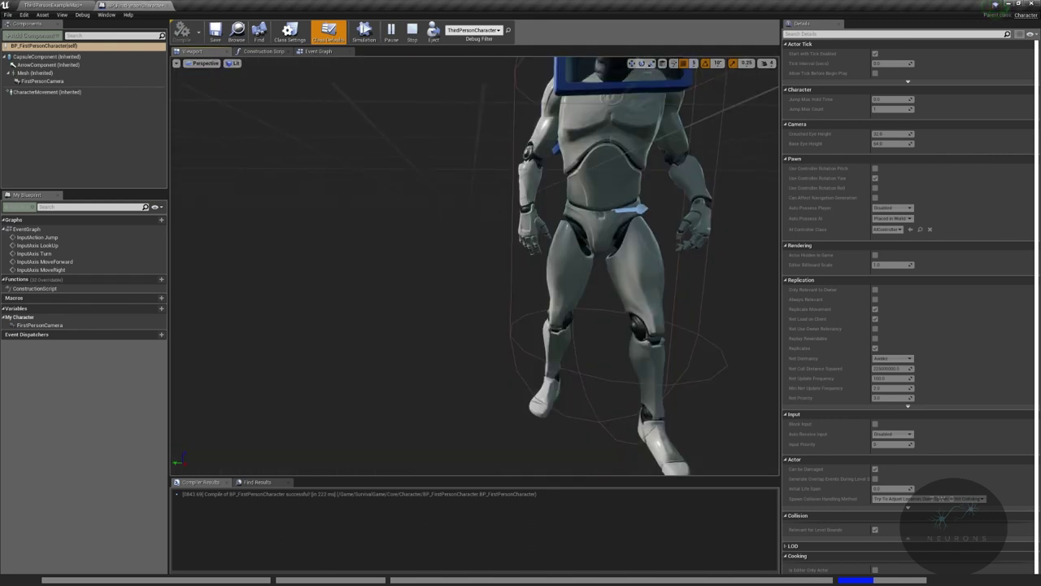
mouse_move(488, 203)
right_mouse_down()
mouse_move(638, 206)
mouse_move(484, 210)
mouse_move(582, 208)
mouse_move(496, 208)
right_mouse_up()
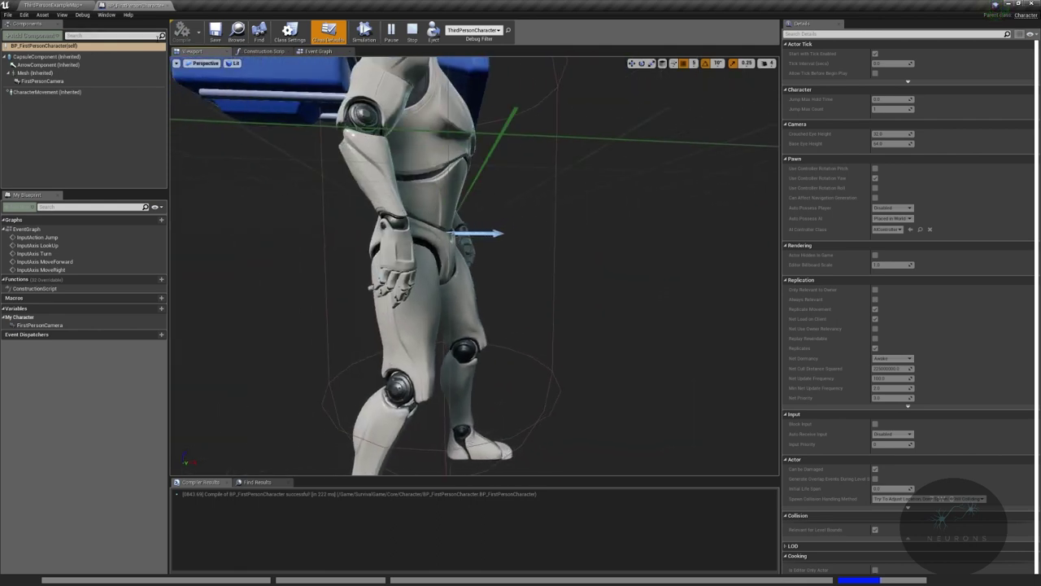
- Return to the running play session and run around the arena, checking the body and the camera's movement, before releasing the cursor
left_click(80, 4)
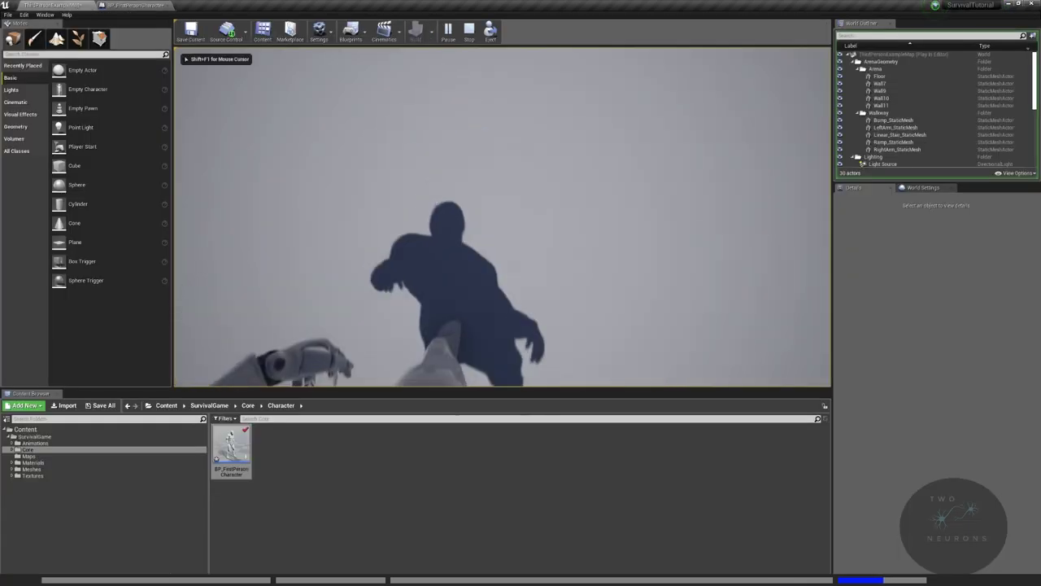
key("w")
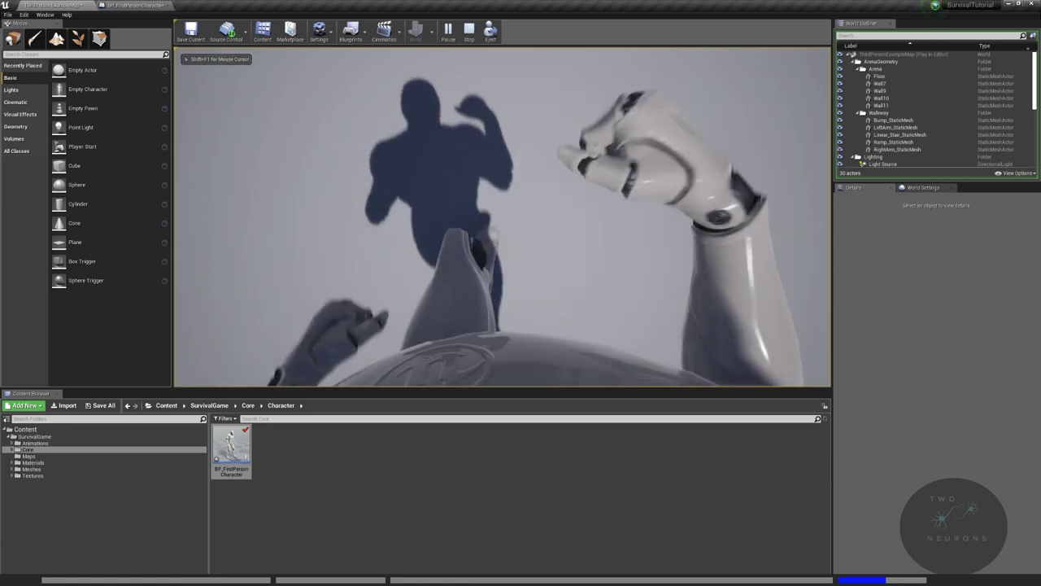
key("w")
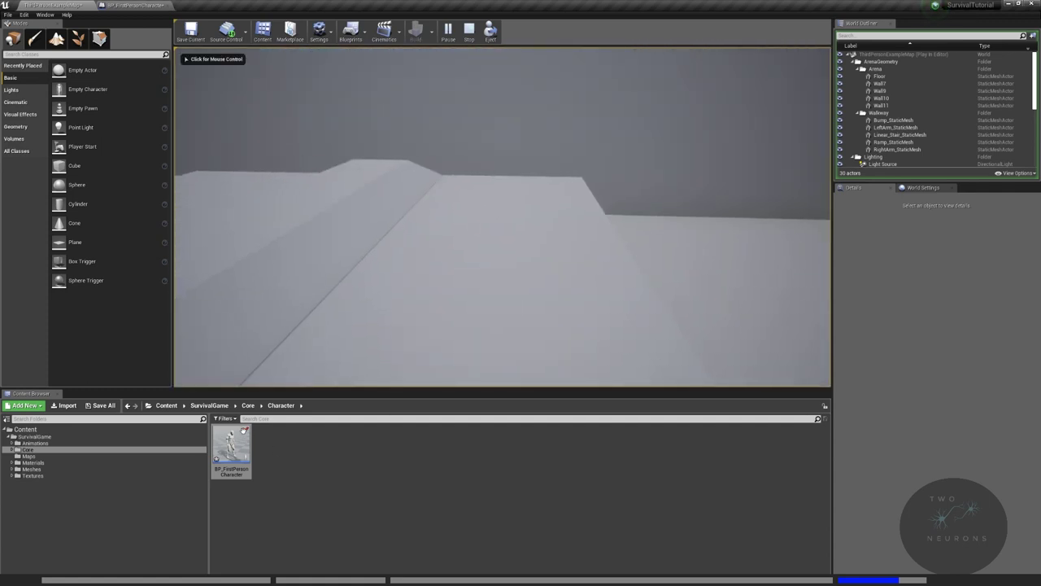
left_click(280, 326)
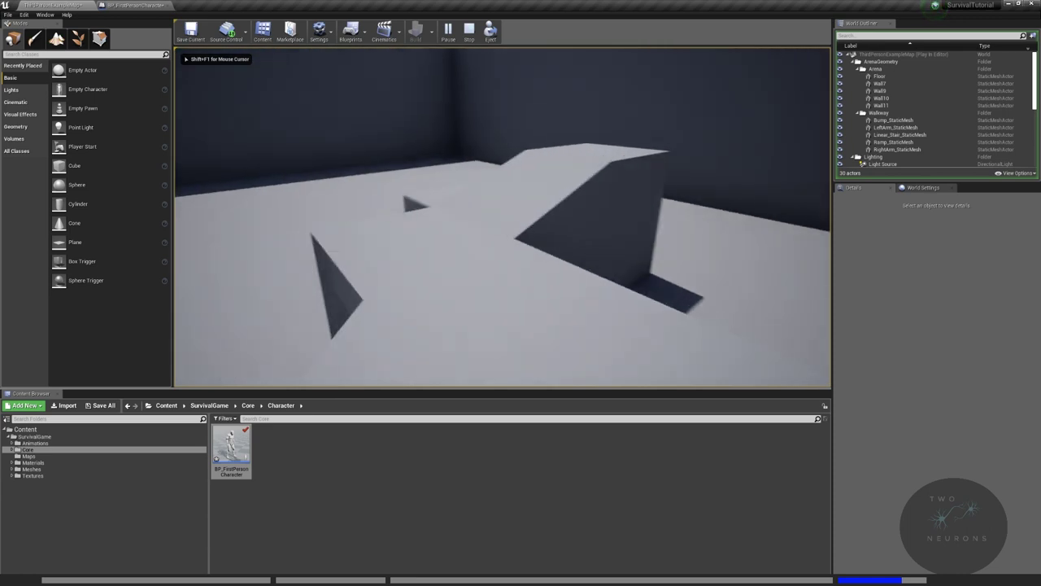
key("w")
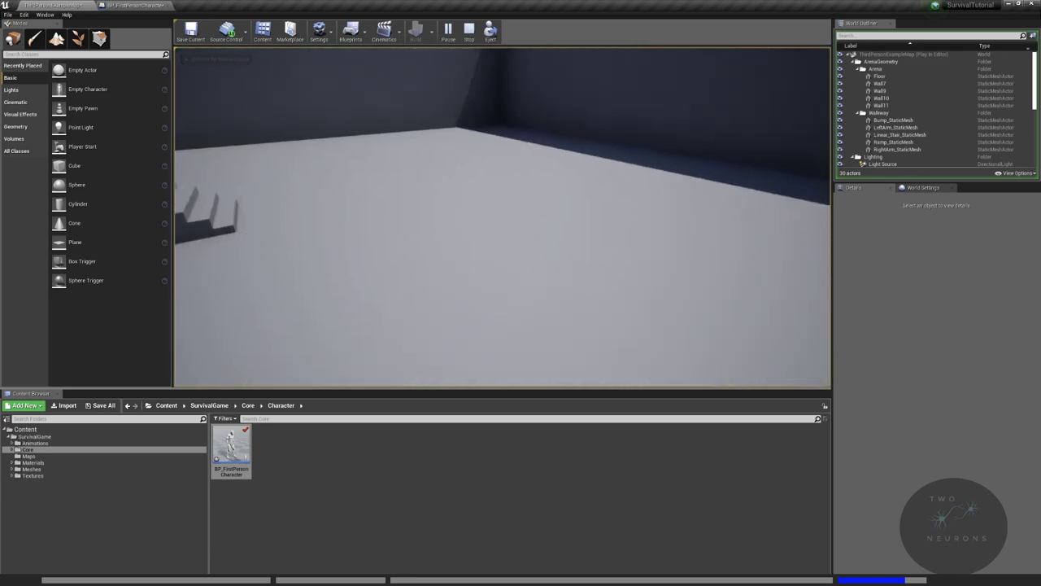
key("w")
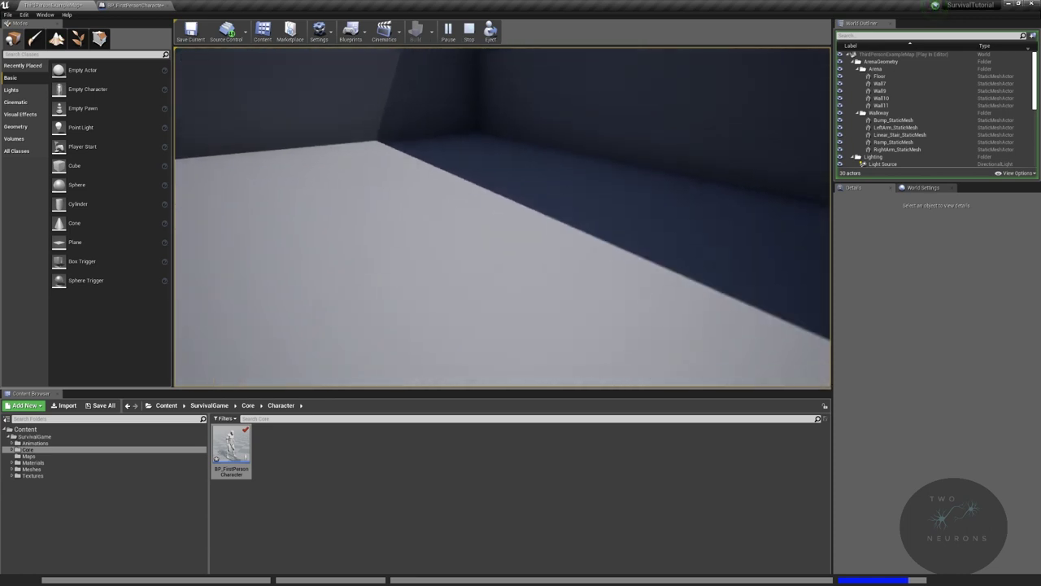
key("w")
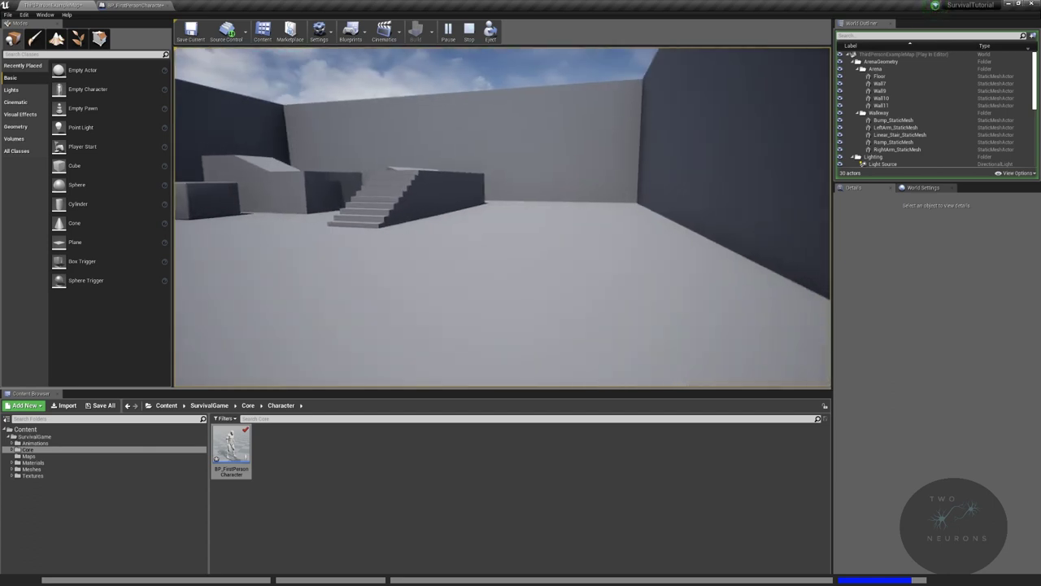
key("shift+F1")
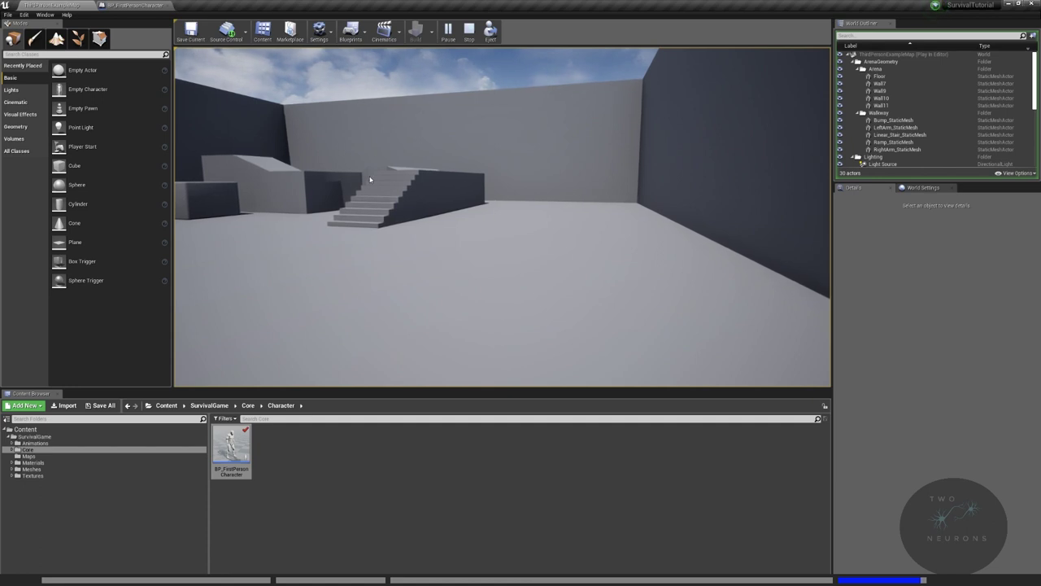
- Resume control in the play session and run up the arena stairs in first-person view
left_click(333, 81)
key("w")
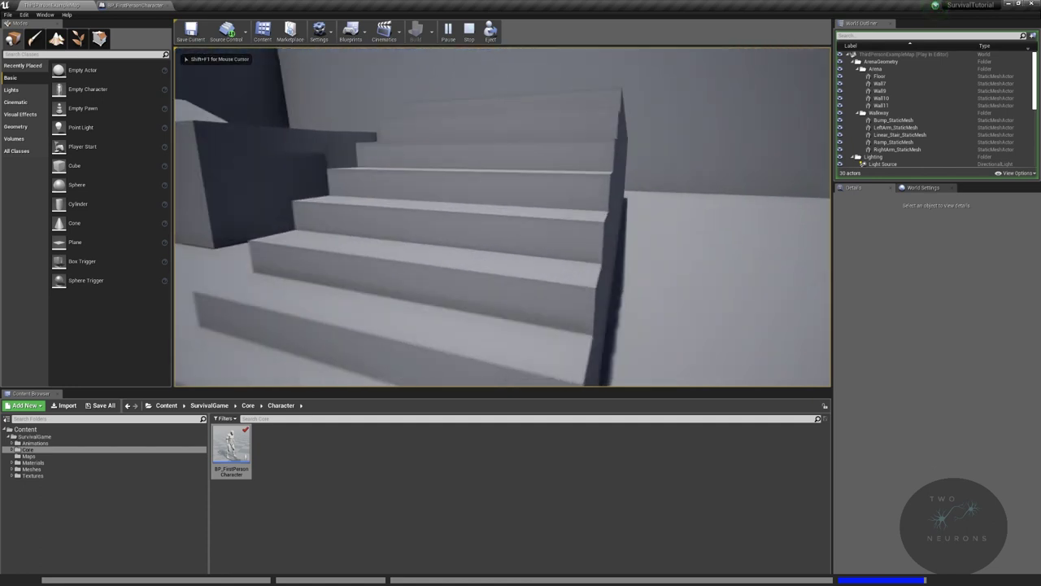
key("w")
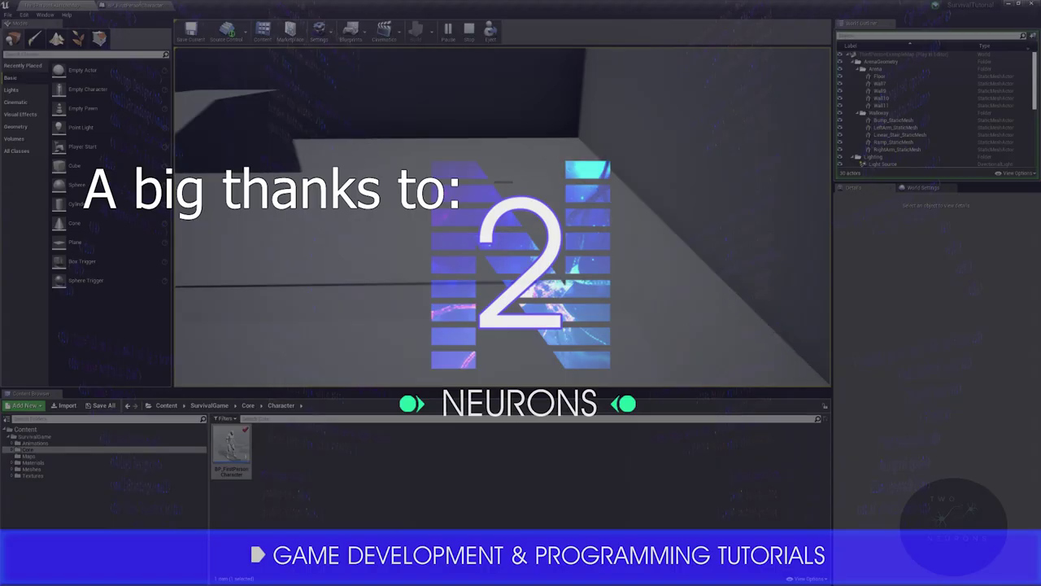